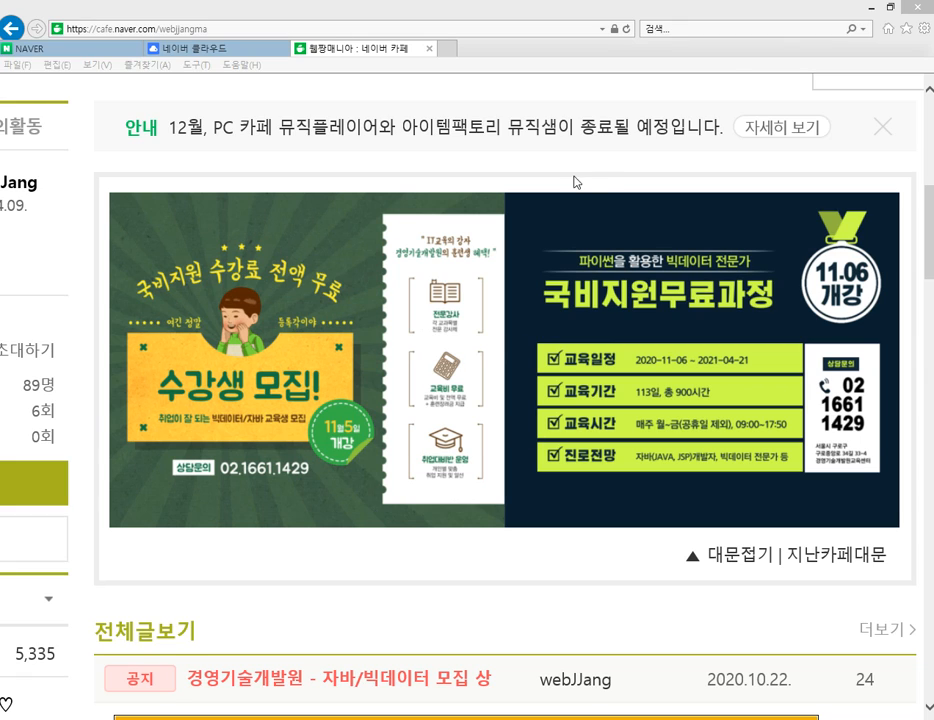
# Switch from the browser to AllFusion ERwin Data Modeler and set the model view to Logical.
pyautogui.click(875, 7)
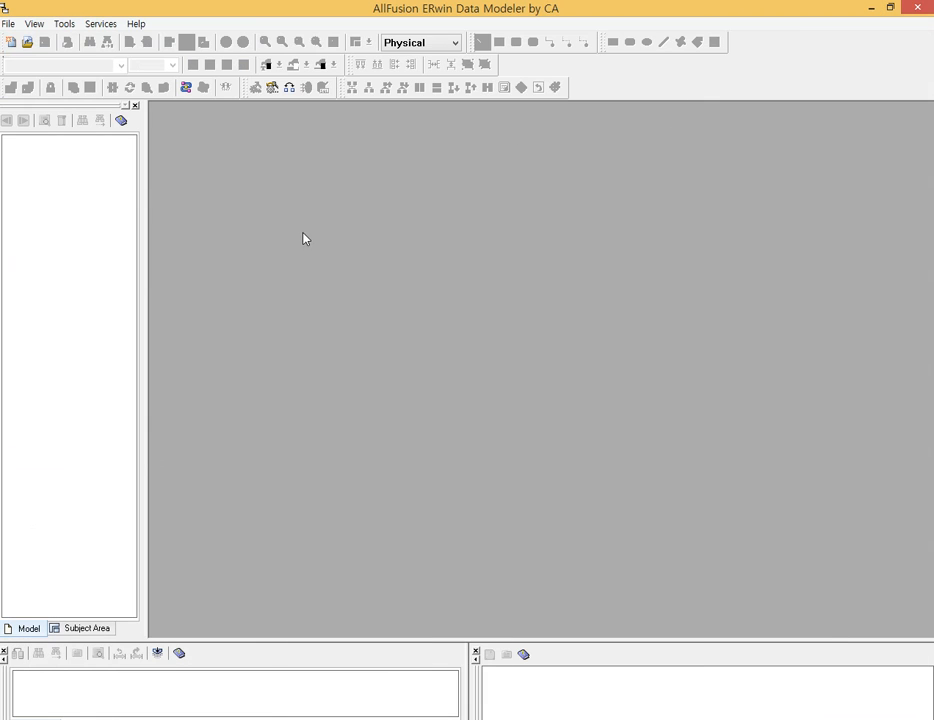
pyautogui.click(421, 45)
pyautogui.click(420, 67)
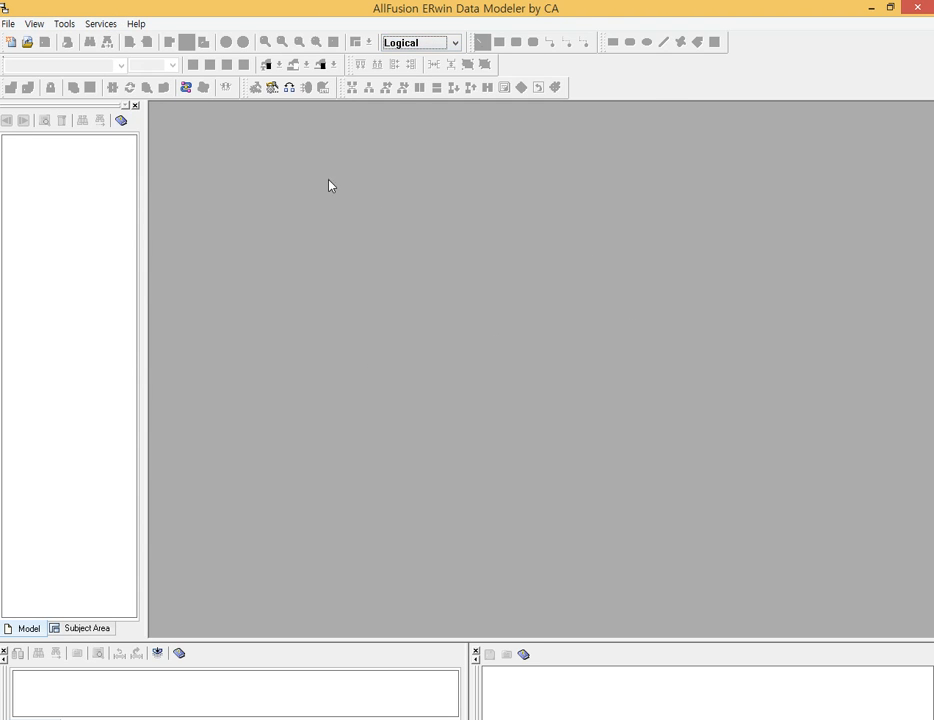
pyautogui.click(7, 23)
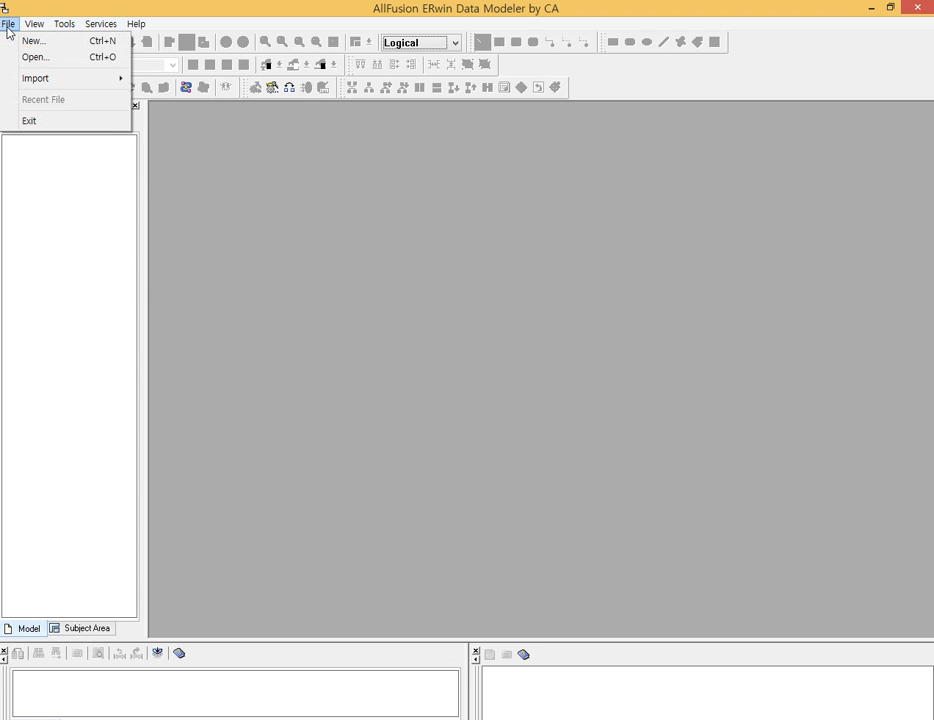
pyautogui.click(325, 150)
# Create a new blank Logical/Physical model with Oracle 10.x/11.x as the target database.
pyautogui.click(17, 44)
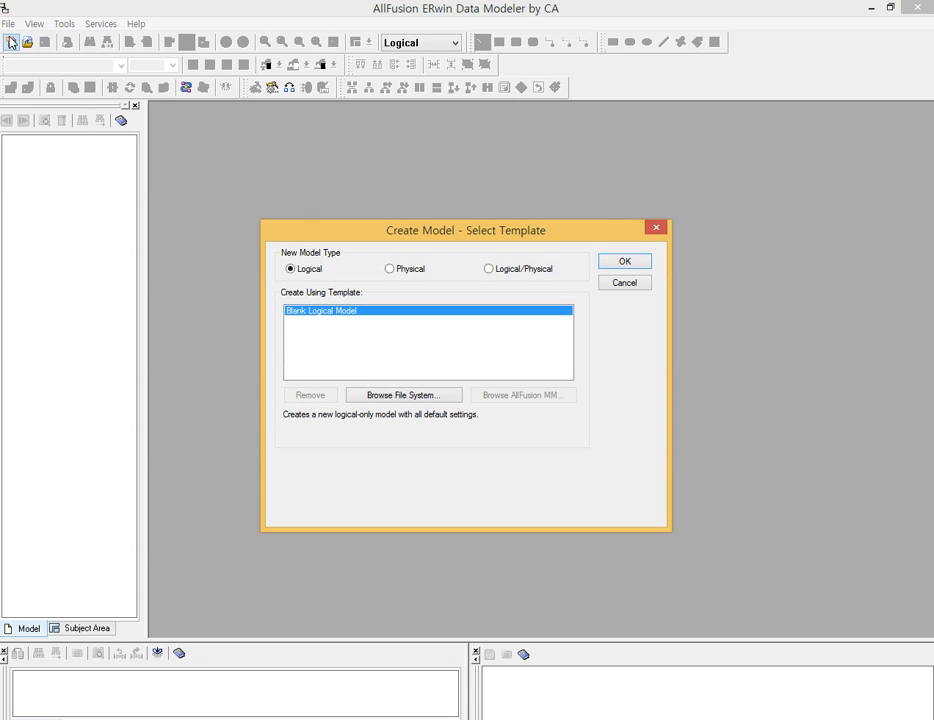
pyautogui.moveTo(532, 232); pyautogui.dragTo(512, 181)
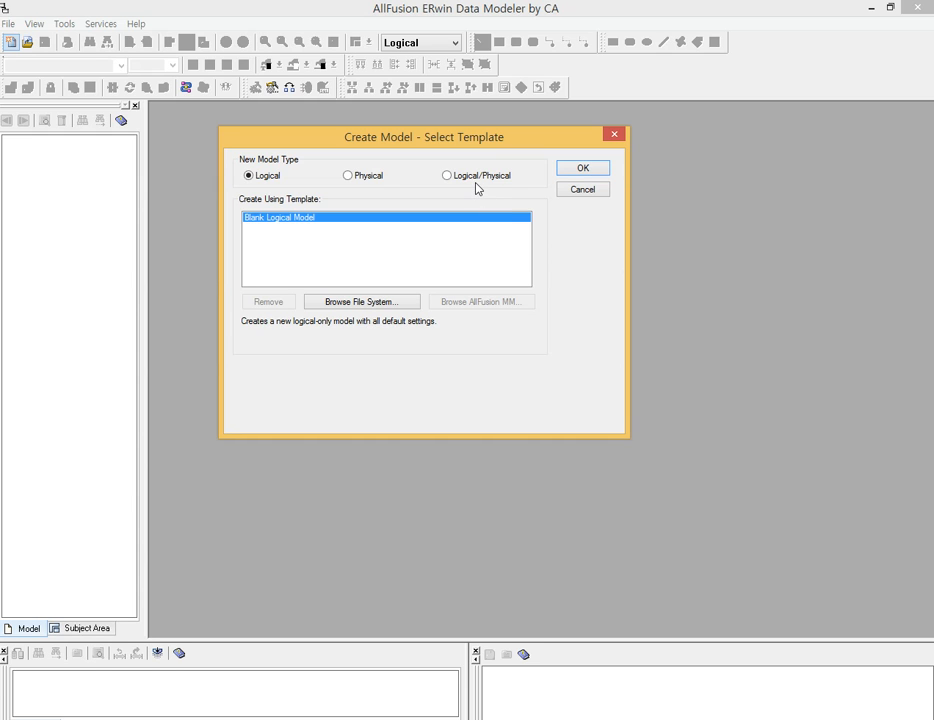
pyautogui.click(450, 177)
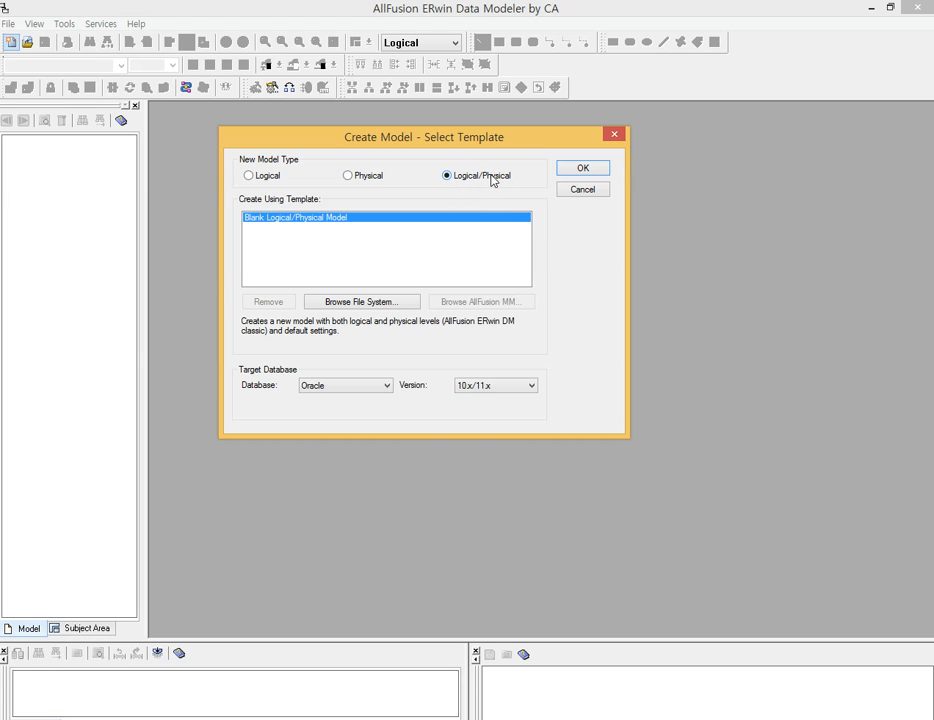
pyautogui.click(328, 388)
pyautogui.click(330, 390)
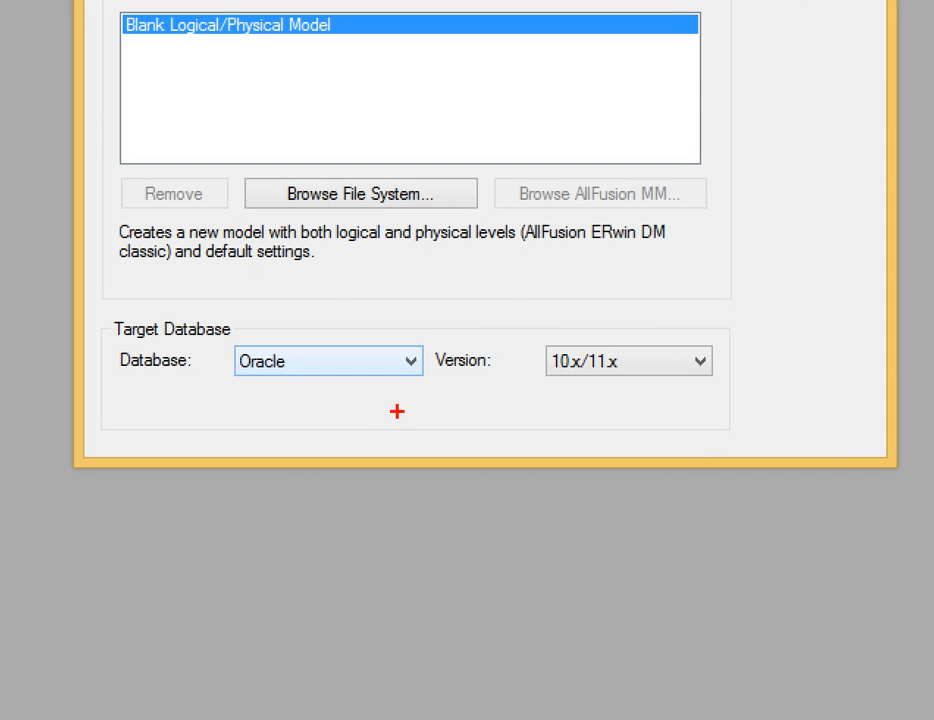
pyautogui.moveTo(396, 419)
pyautogui.mouseDown()
pyautogui.moveTo(497, 361)
pyautogui.moveTo(338, 425)
pyautogui.mouseUp()
pyautogui.moveTo(745, 414)
pyautogui.mouseDown()
pyautogui.moveTo(883, 330)
pyautogui.moveTo(643, 430)
pyautogui.mouseUp()
pyautogui.press('Escape')
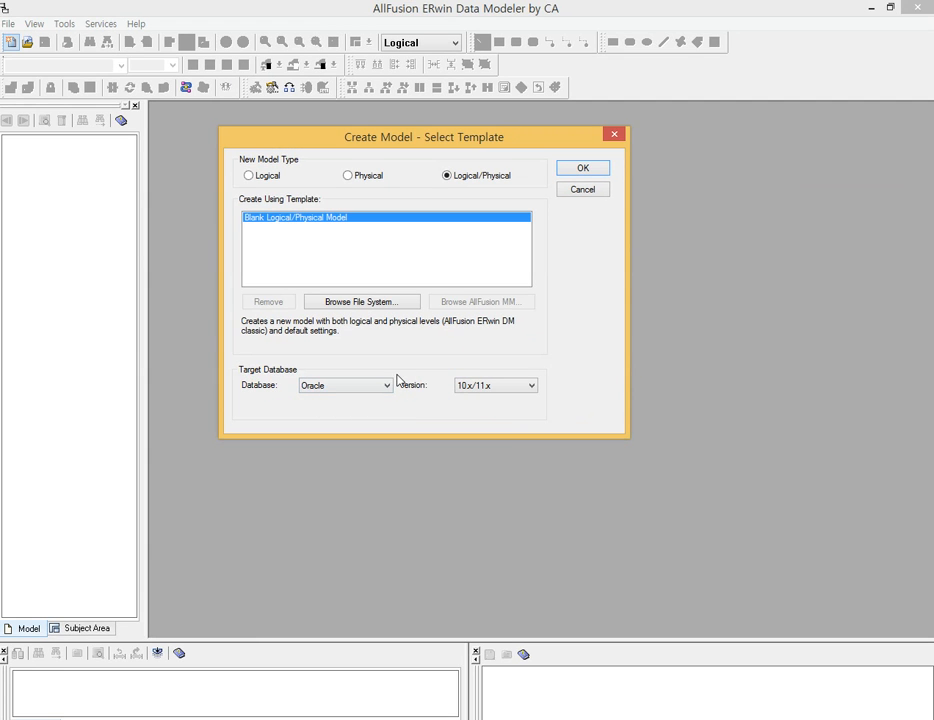
pyautogui.click(595, 170)
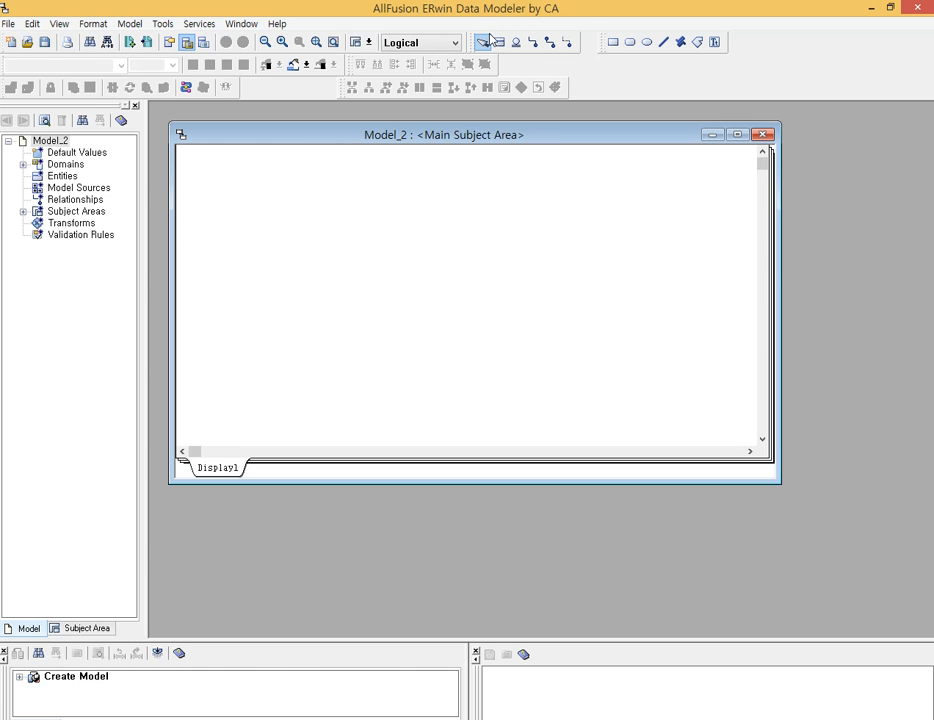
# Place an entity named 게시판 near the upper part of the diagram in the Logical view.
pyautogui.click(436, 44)
pyautogui.click(425, 58)
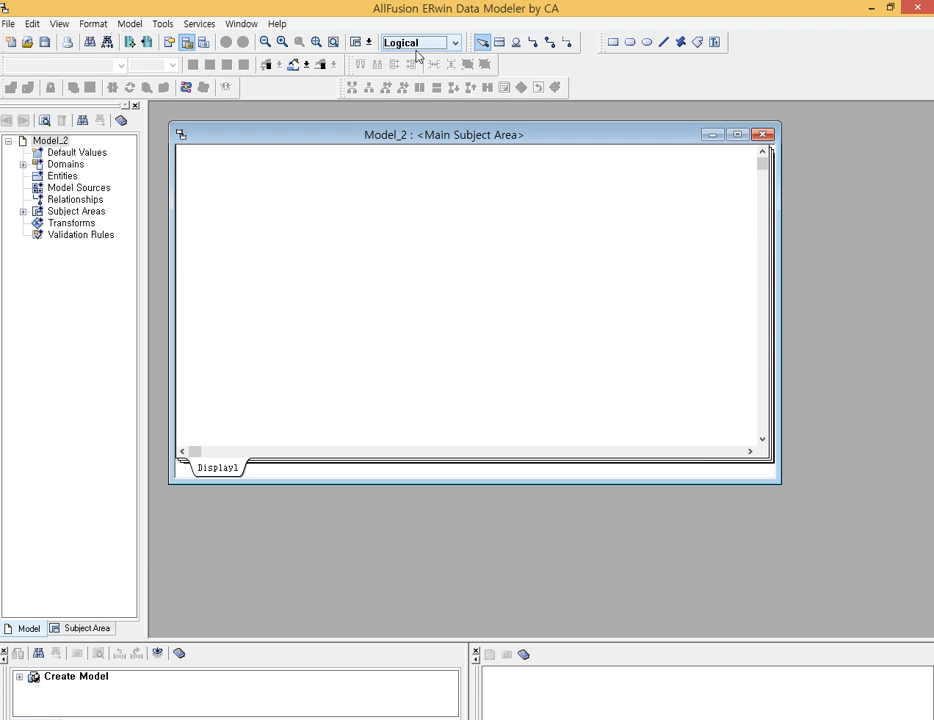
pyautogui.click(502, 45)
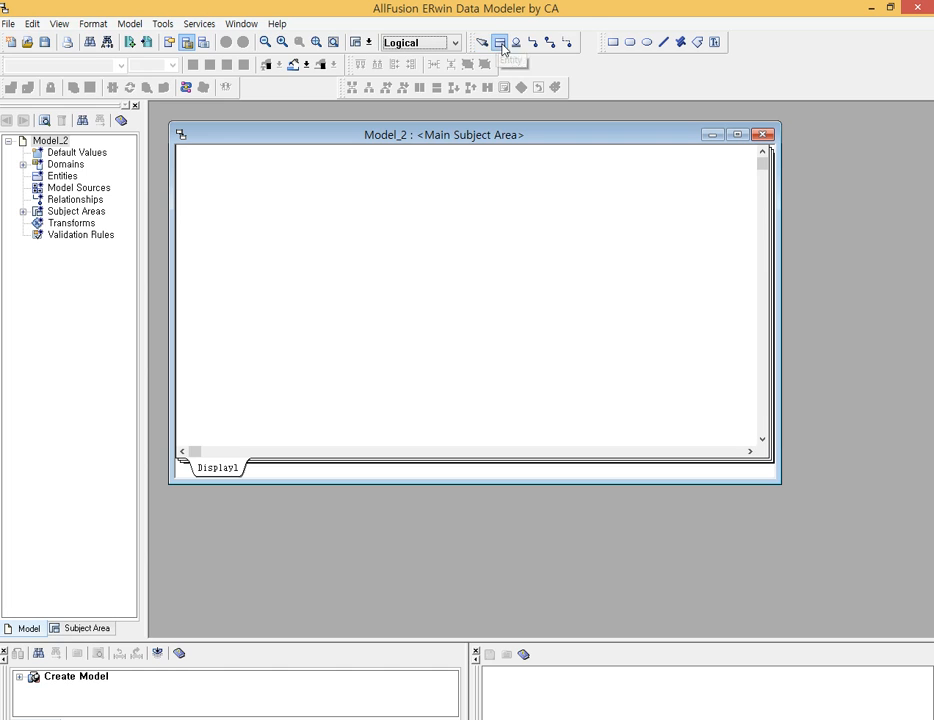
pyautogui.click(291, 194)
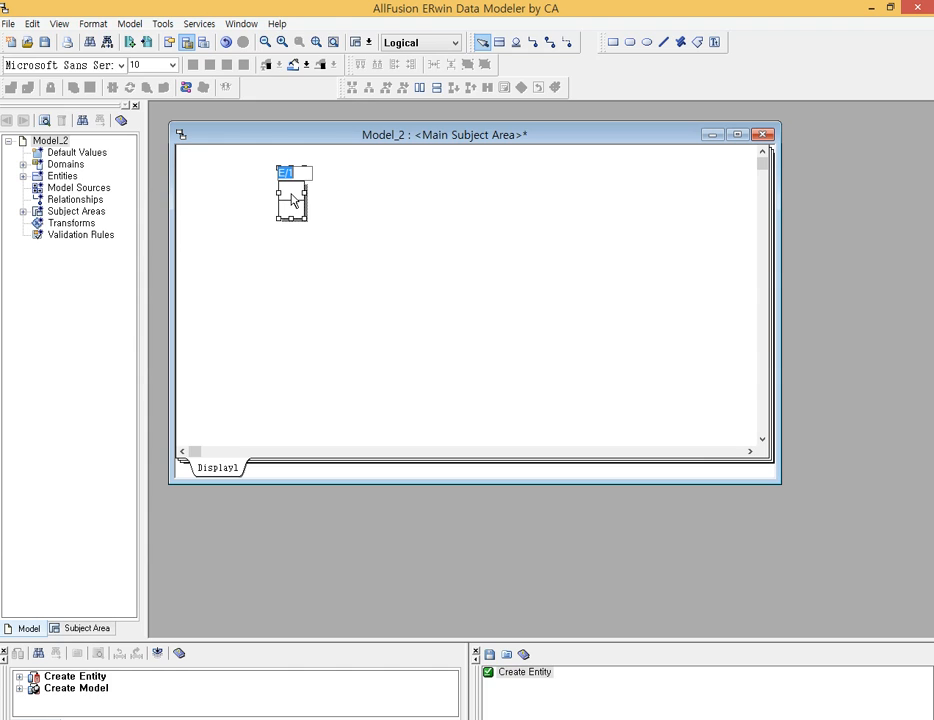
pyautogui.write('ㄱ')
pyautogui.press('BackSpace')
pyautogui.write('게시판')
pyautogui.press('Tab')
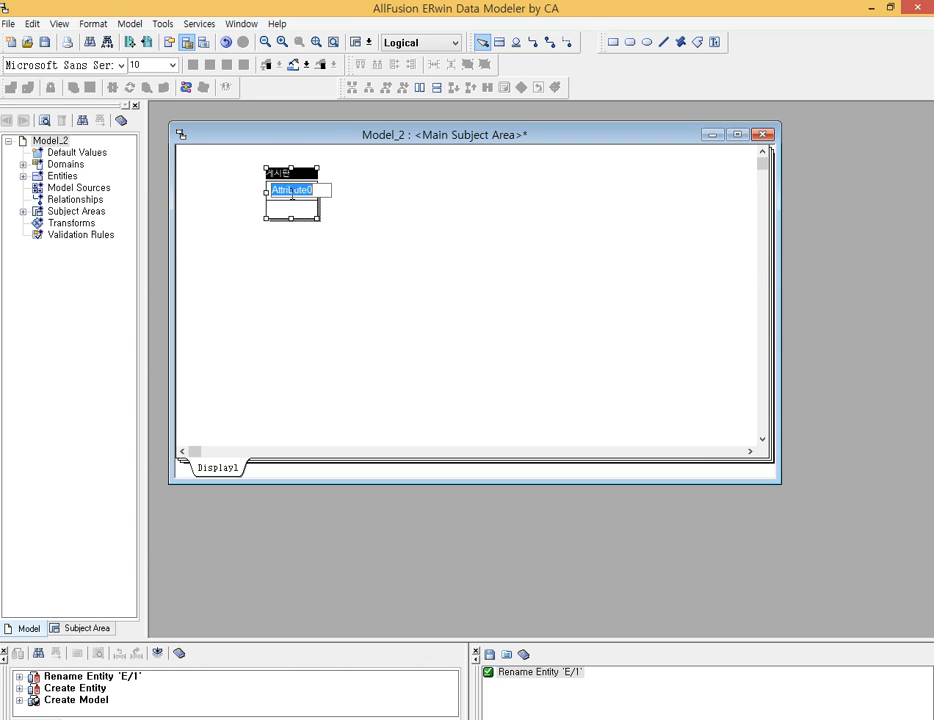
# Add the attribute 번호 to the primary key area of the 게시판 entity.
pyautogui.write('ㄱ')
pyautogui.press('BackSpace')
pyautogui.press('BackSpace')
pyautogui.press('BackSpace')
pyautogui.write('버ㄴ호')
pyautogui.press('Return')
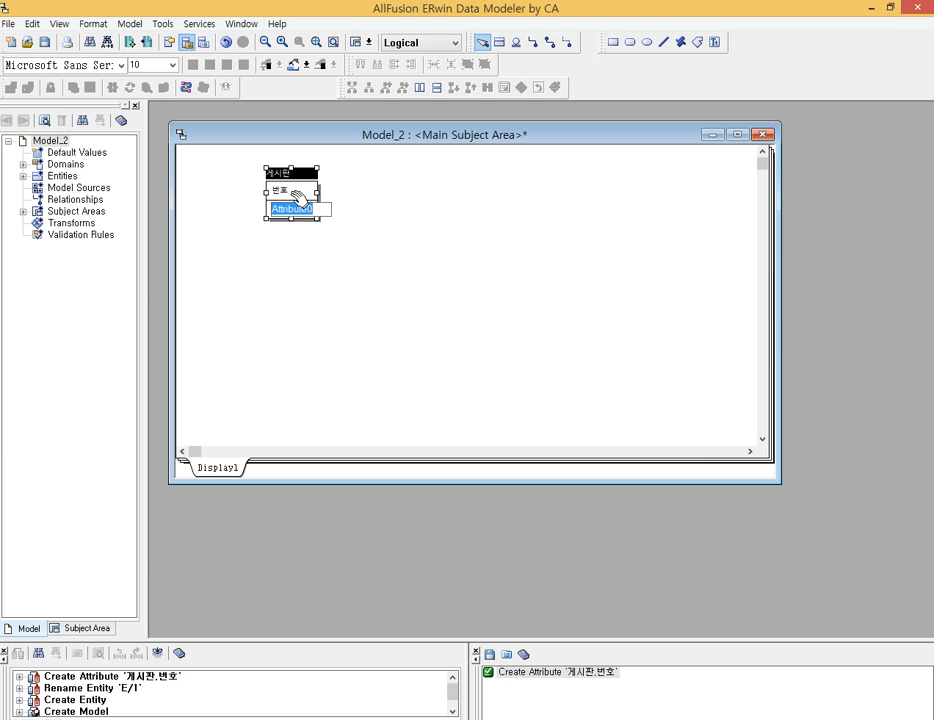
# Add the non-key attributes 제목, 내용, 작성자, 작성일 and 조회수 to the 게시판 entity.
pyautogui.write('제목')
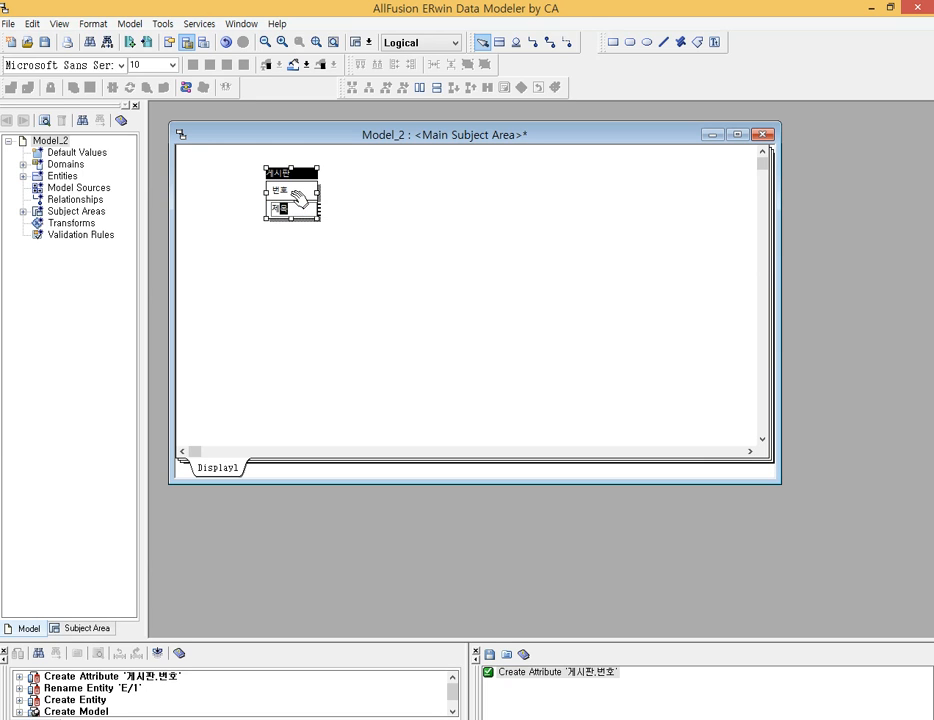
pyautogui.press('Return')
pyautogui.write('내용')
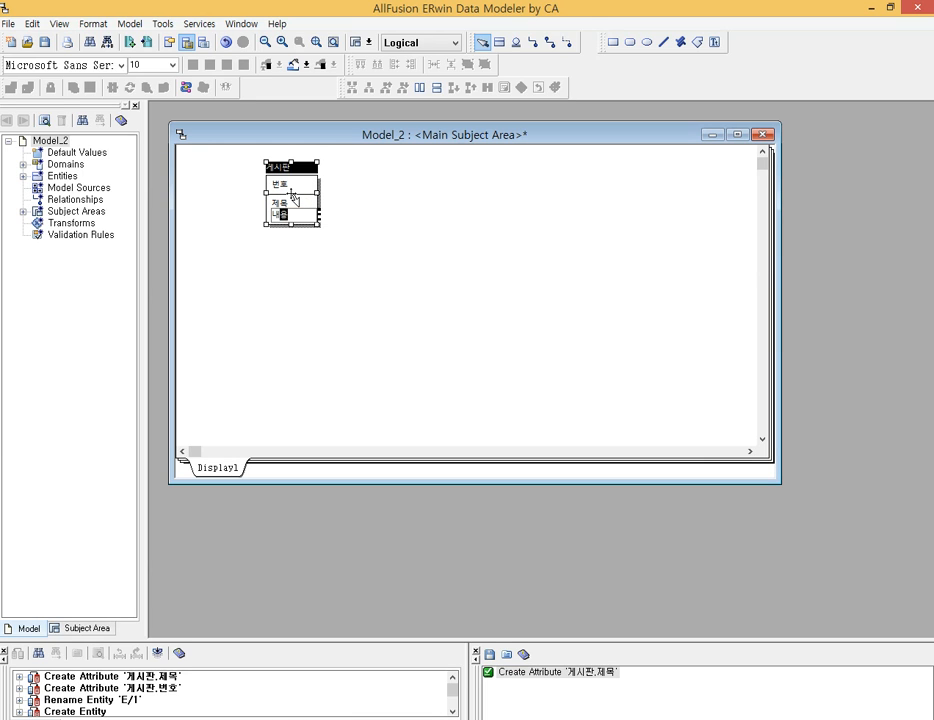
pyautogui.press('Return')
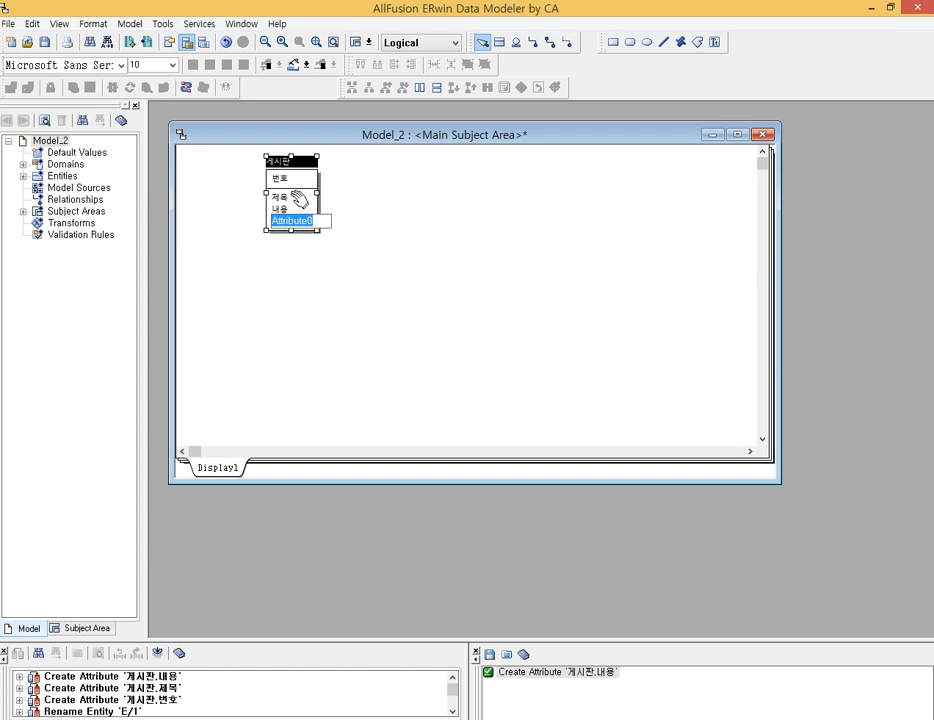
pyautogui.write('작성자')
pyautogui.press('Return')
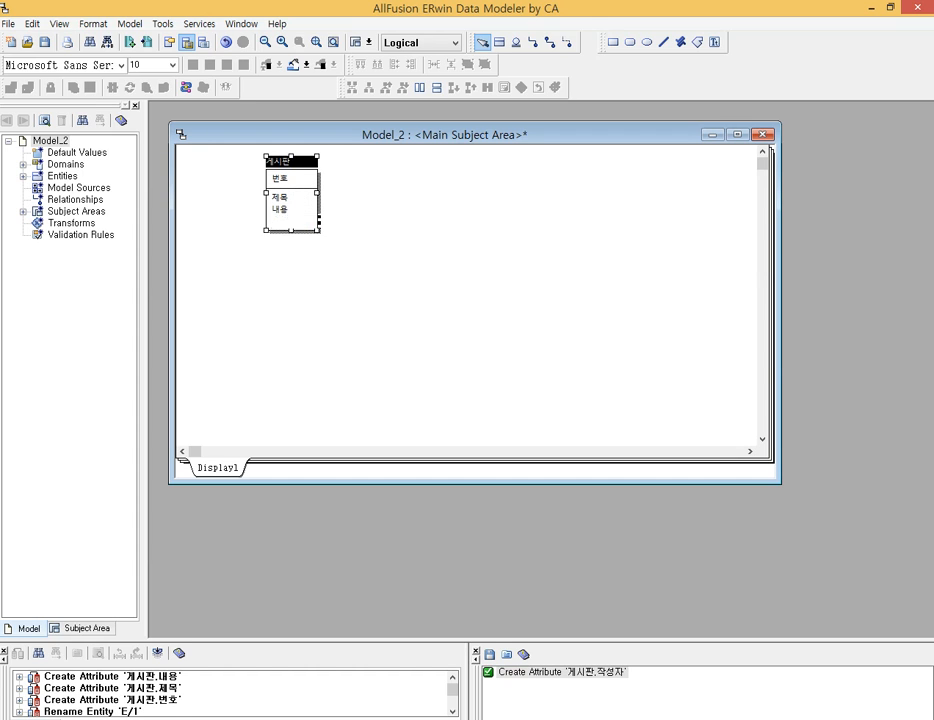
pyautogui.write('작성일')
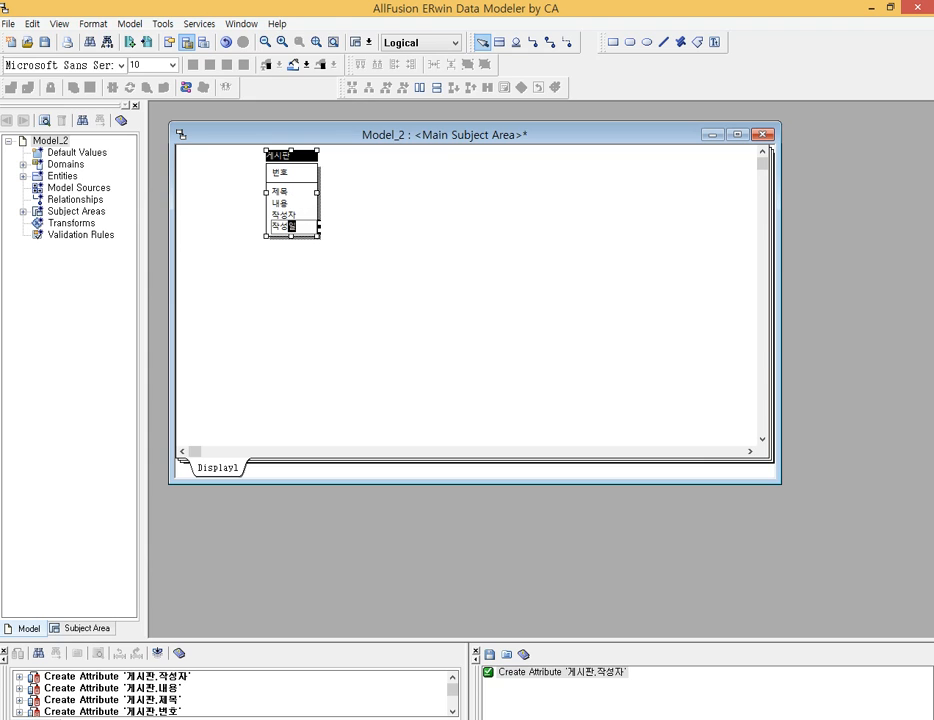
pyautogui.press('Return')
pyautogui.write('조회수')
pyautogui.press('Return')
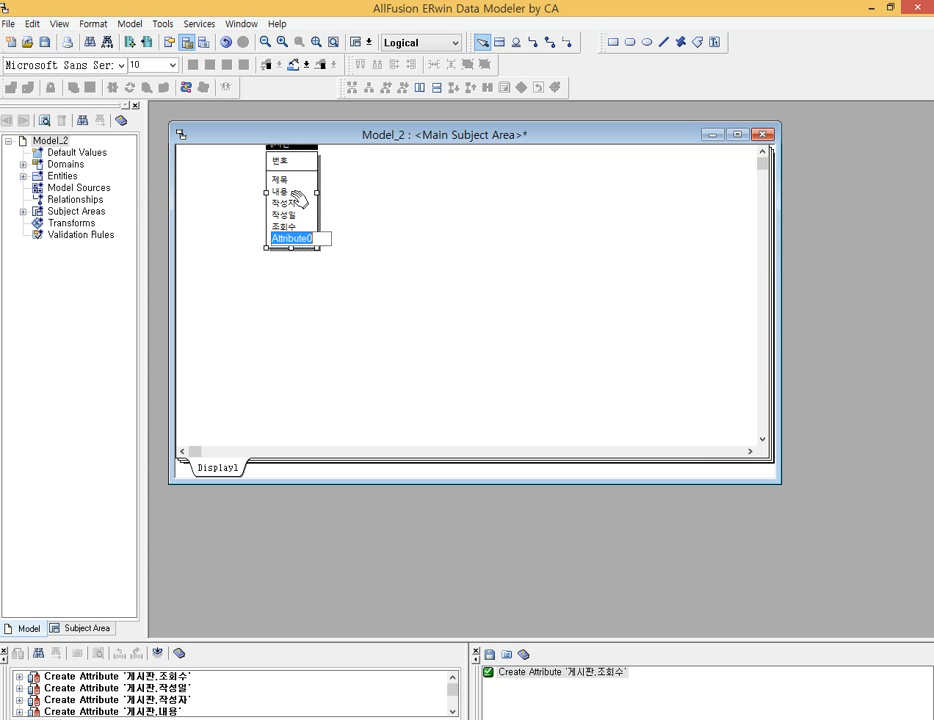
pyautogui.press('Escape')
# Reposition the 게시판 entity so that its name and all attributes fit inside the enlarged diagram.
pyautogui.click(292, 167)
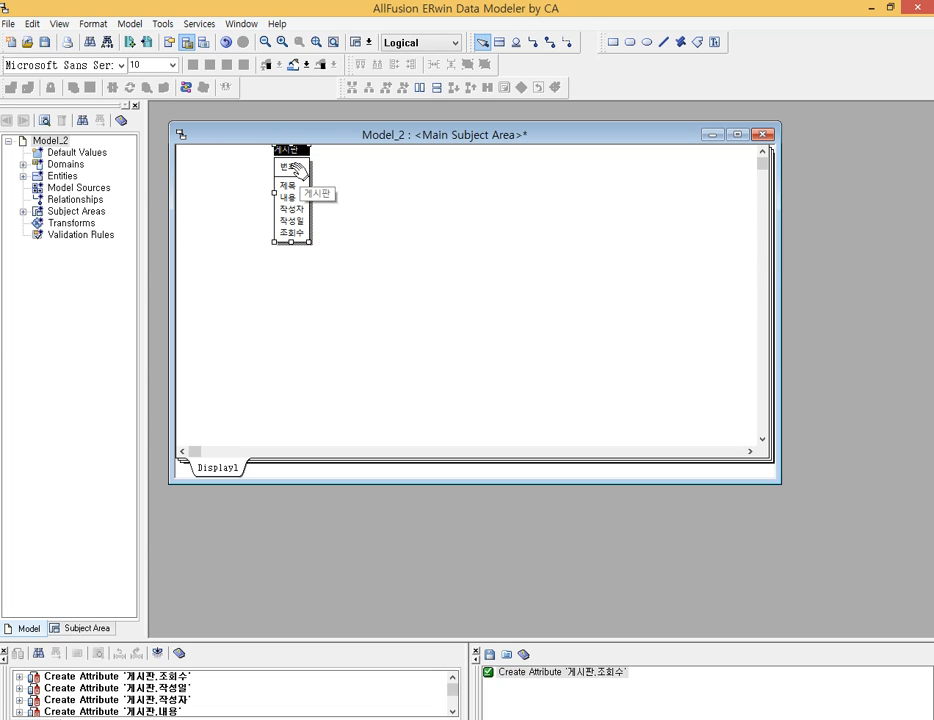
pyautogui.moveTo(297, 179); pyautogui.dragTo(305, 184)
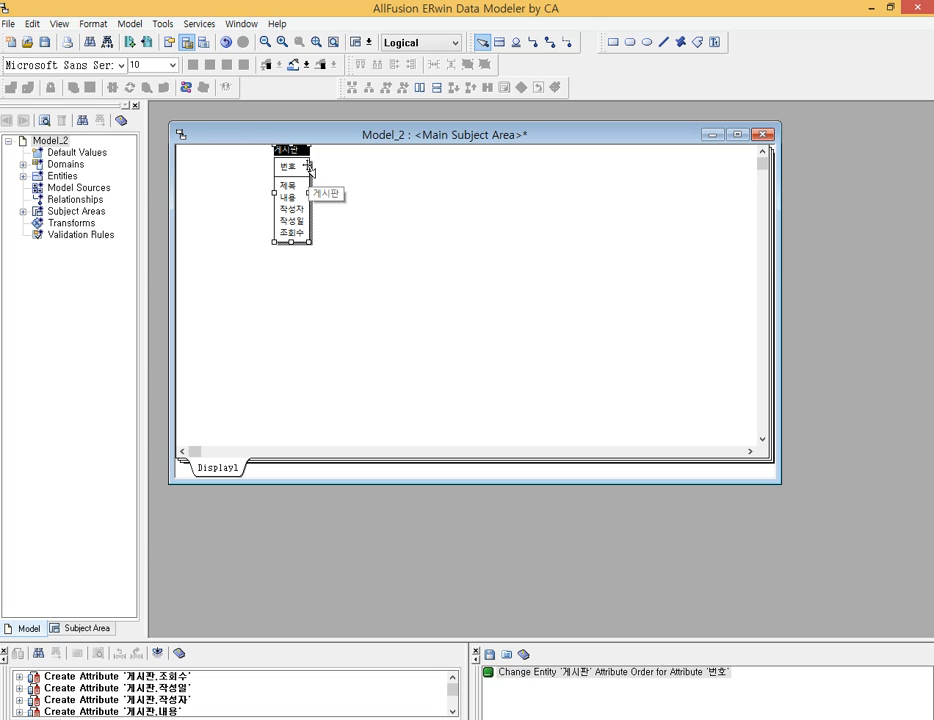
pyautogui.moveTo(301, 205); pyautogui.dragTo(295, 272)
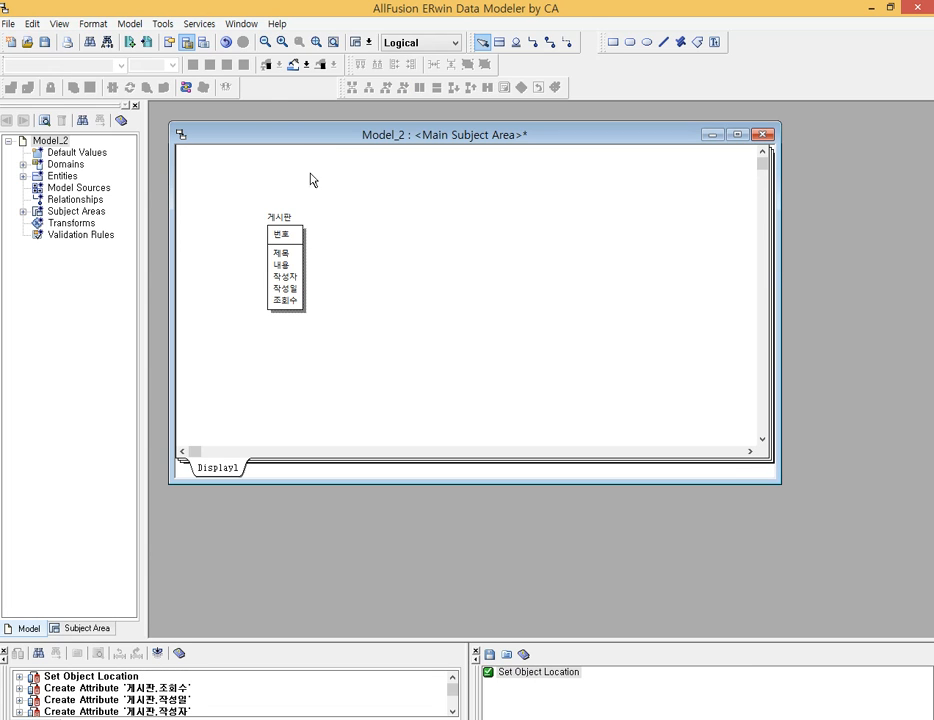
pyautogui.click(281, 43)
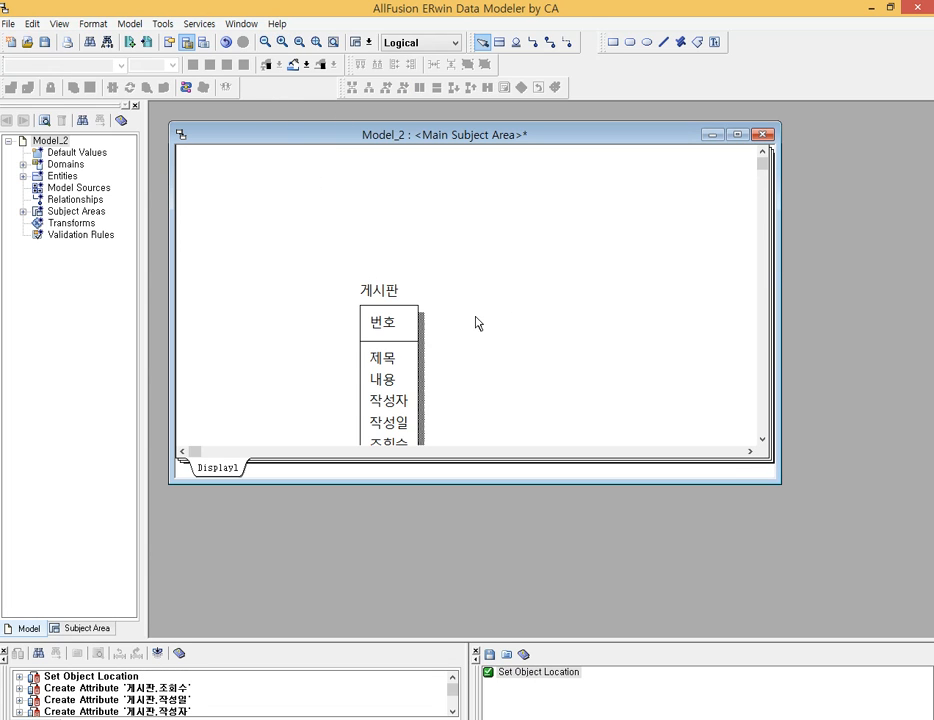
pyautogui.moveTo(418, 319); pyautogui.dragTo(357, 237)
pyautogui.click(413, 252)
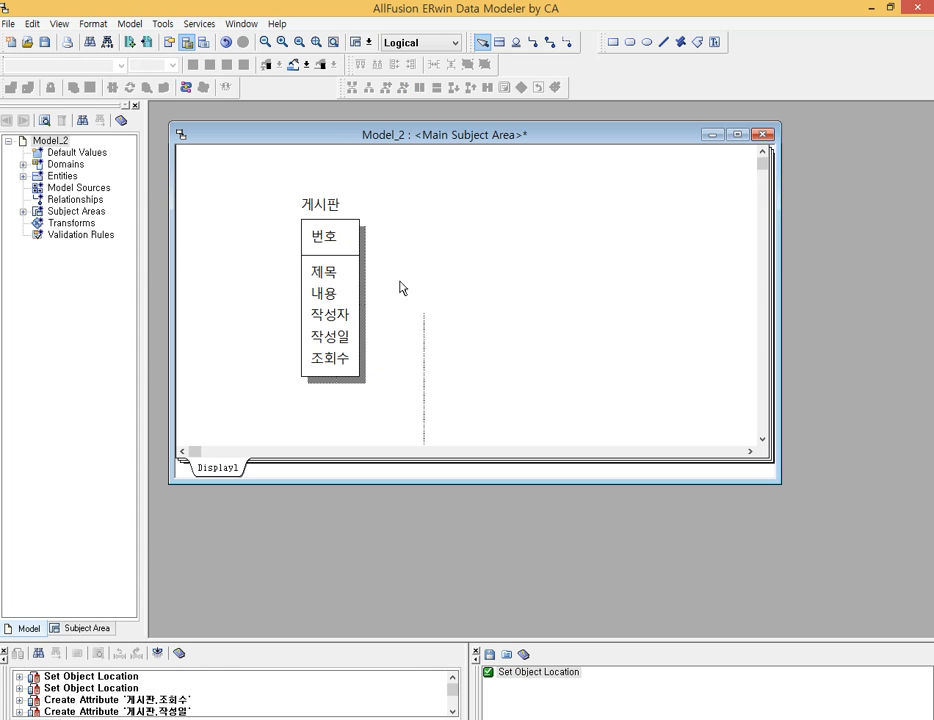
# Select the 게시판 entity and switch the model view from Logical to Physical.
pyautogui.click(350, 284)
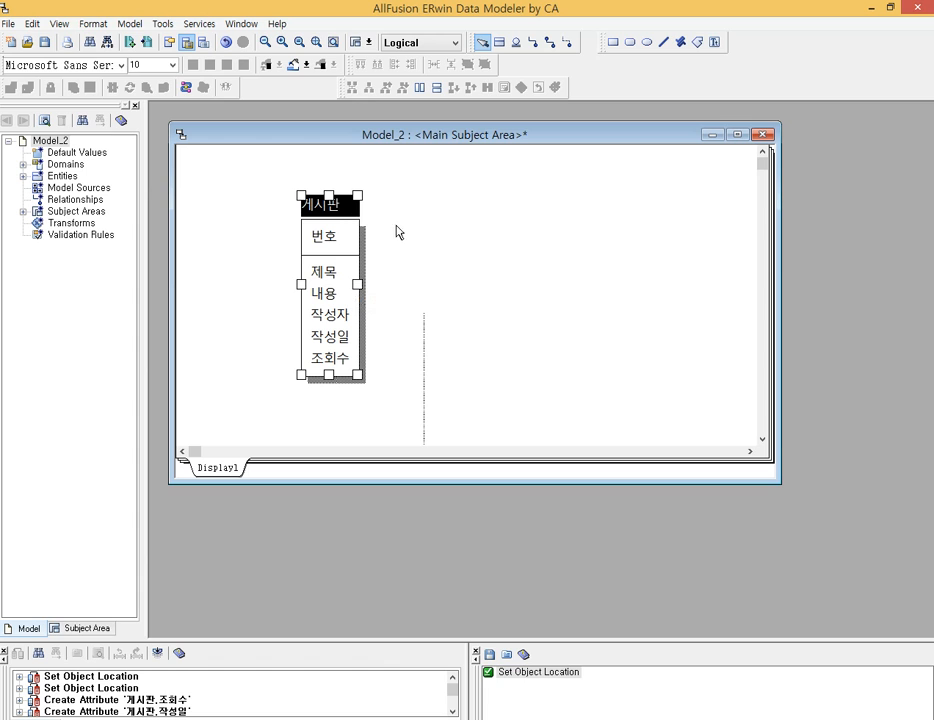
pyautogui.click(425, 42)
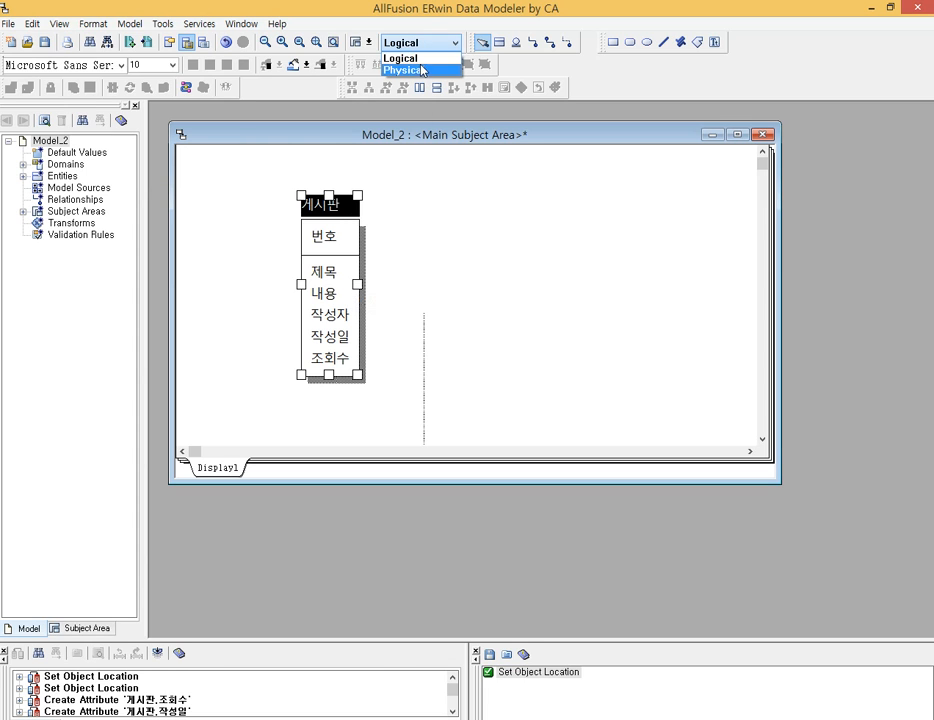
pyautogui.click(417, 71)
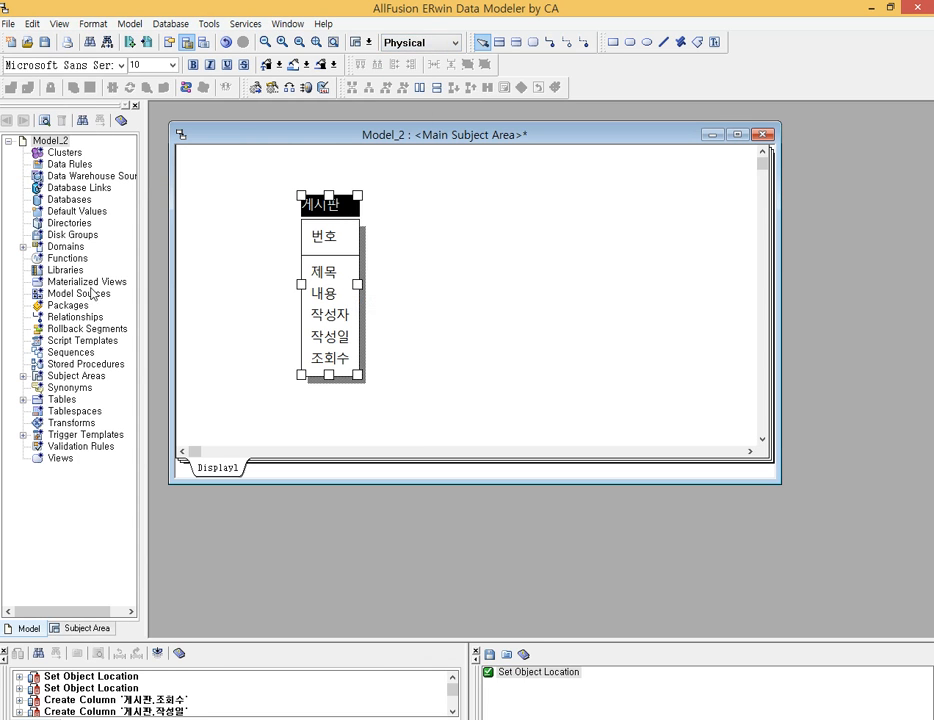
pyautogui.moveTo(11, 116); pyautogui.dragTo(133, 524)
pyautogui.moveTo(90, 445)
pyautogui.mouseDown()
pyautogui.moveTo(175, 429)
pyautogui.moveTo(58, 485)
pyautogui.moveTo(151, 405)
pyautogui.mouseUp()
pyautogui.moveTo(490, 50); pyautogui.dragTo(738, 43)
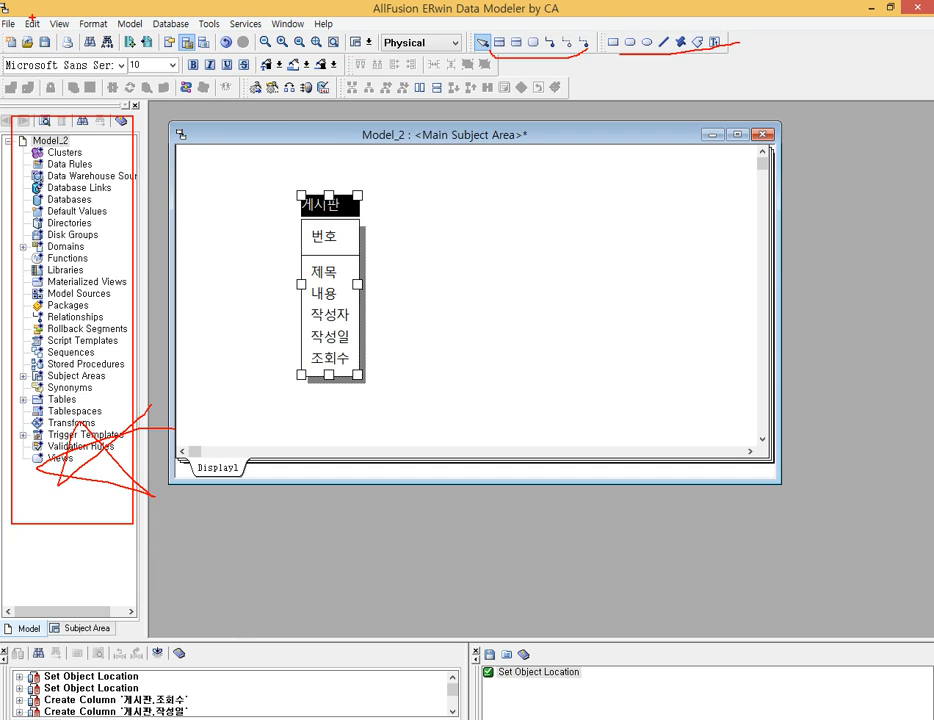
pyautogui.press('Escape')
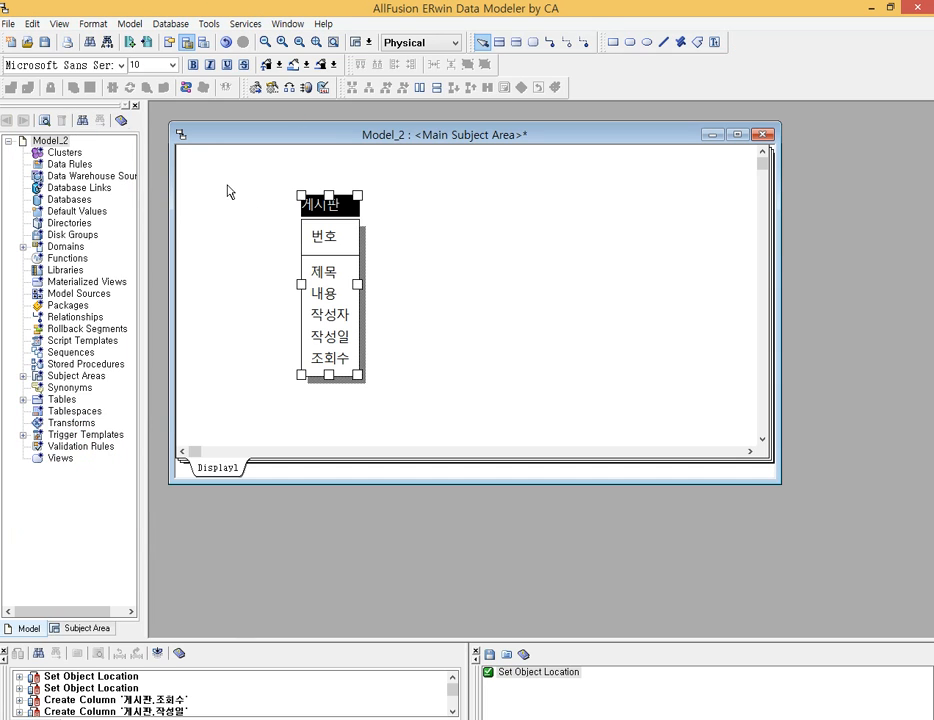
# Rename the 게시판 table as board in the Physical view.
pyautogui.click(338, 212)
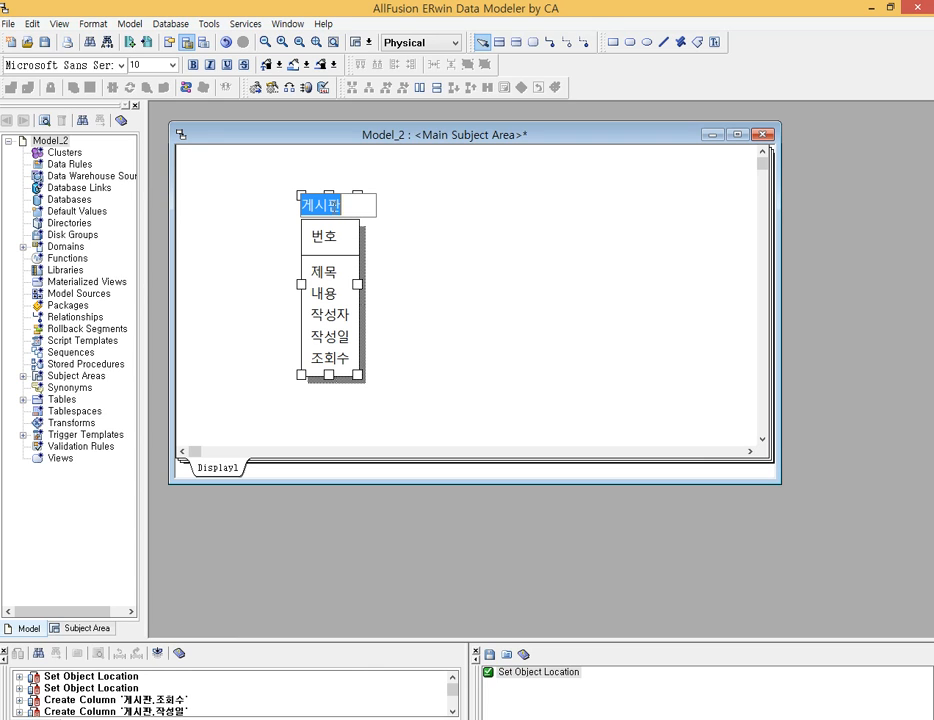
pyautogui.write('ㅠㅐ')
pyautogui.press('BackSpace')
pyautogui.press('BackSpace')
pyautogui.press('Hangul')
pyautogui.write('board')
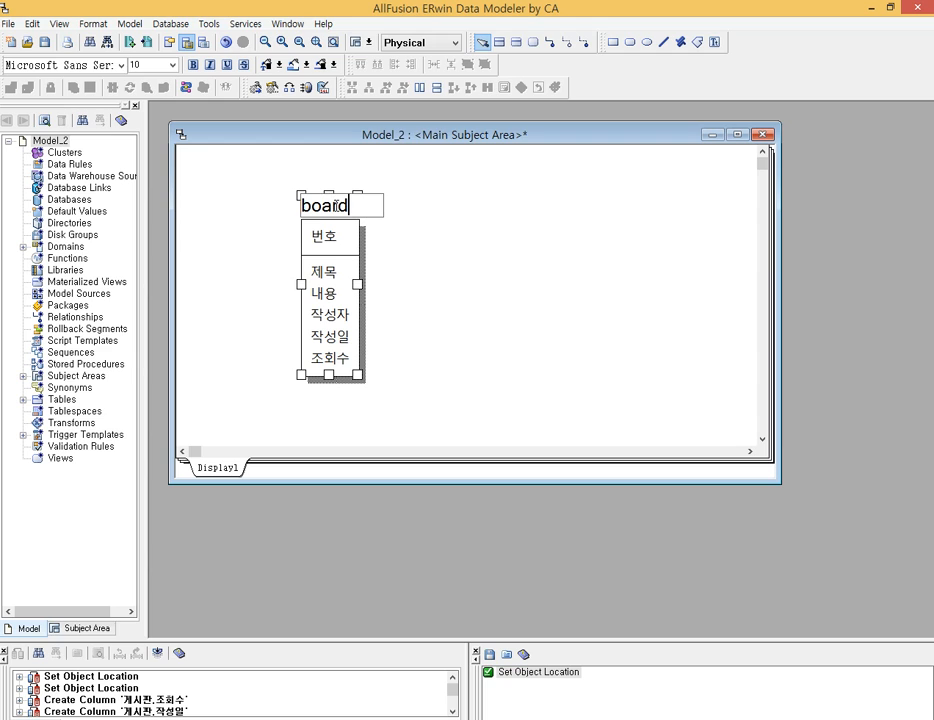
pyautogui.press('Tab')
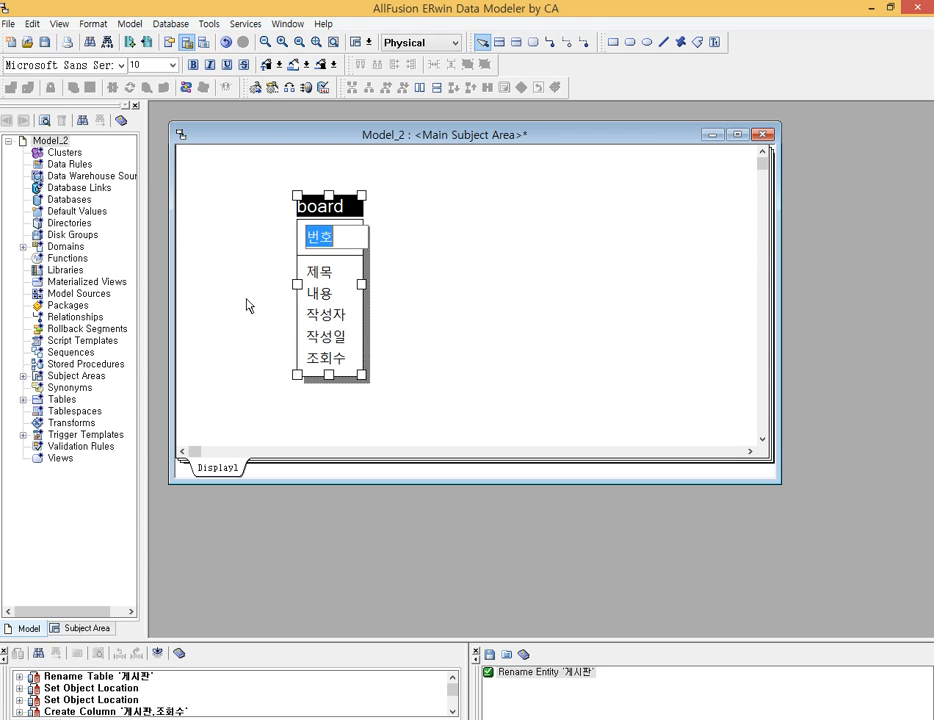
# Rename the board table's columns in order as no, title, content, writer, writeDate and hit.
pyautogui.write('no')
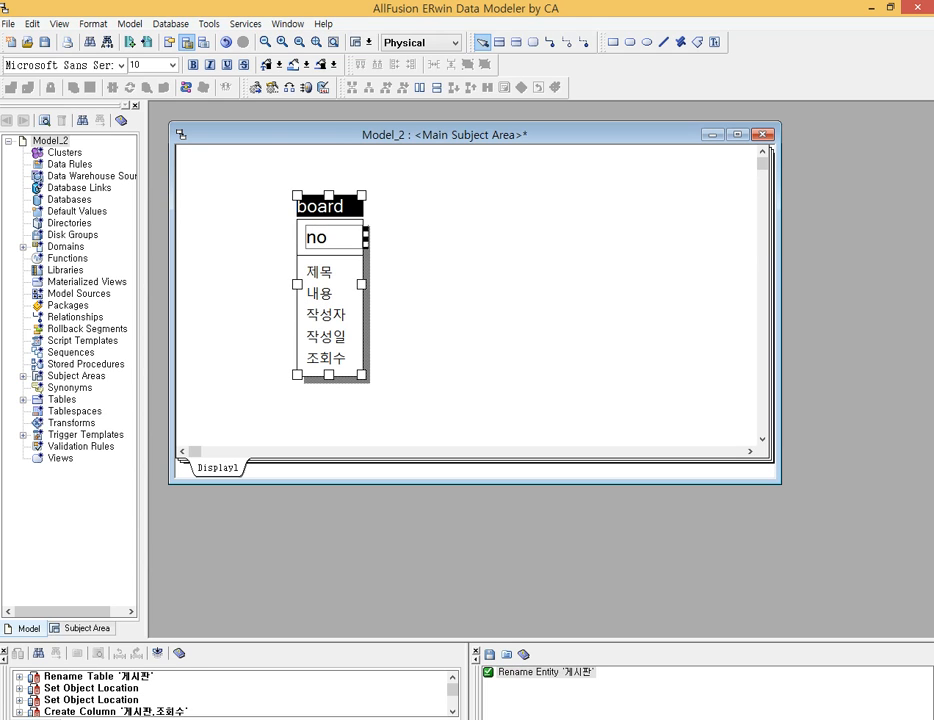
pyautogui.press('Tab')
pyautogui.write('title')
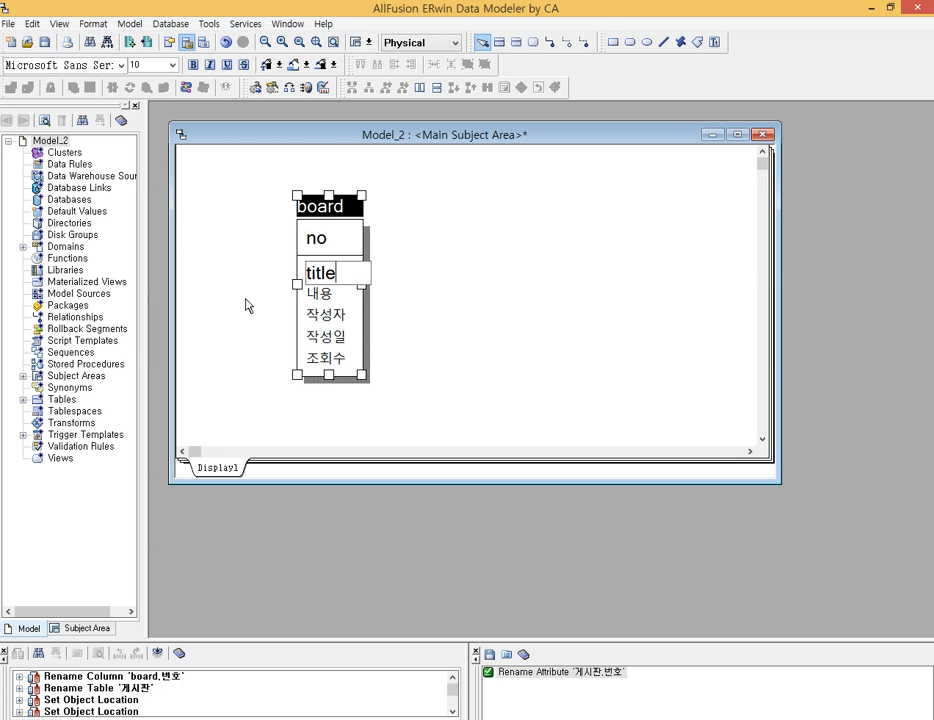
pyautogui.press('Tab')
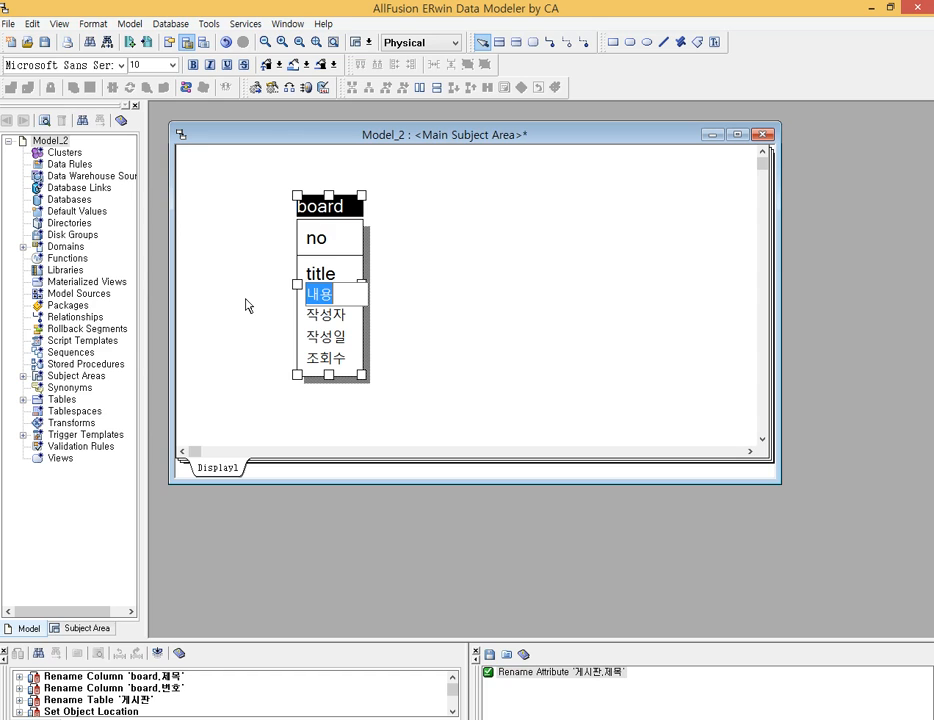
pyautogui.write('content')
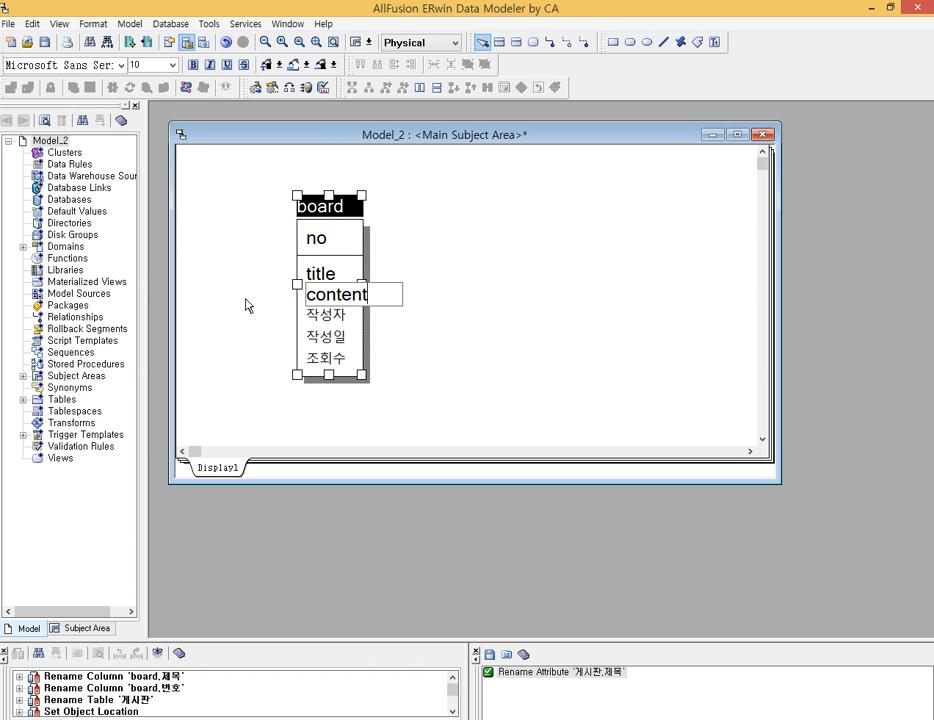
pyautogui.press('Tab')
pyautogui.write('writer')
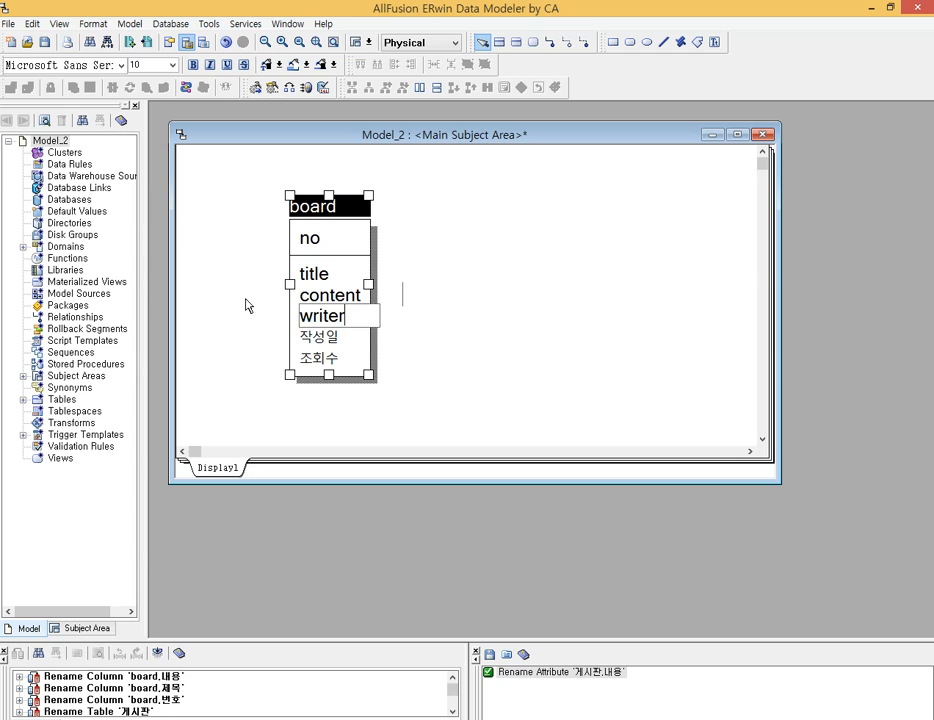
pyautogui.press('Tab')
pyautogui.write('writeDate')
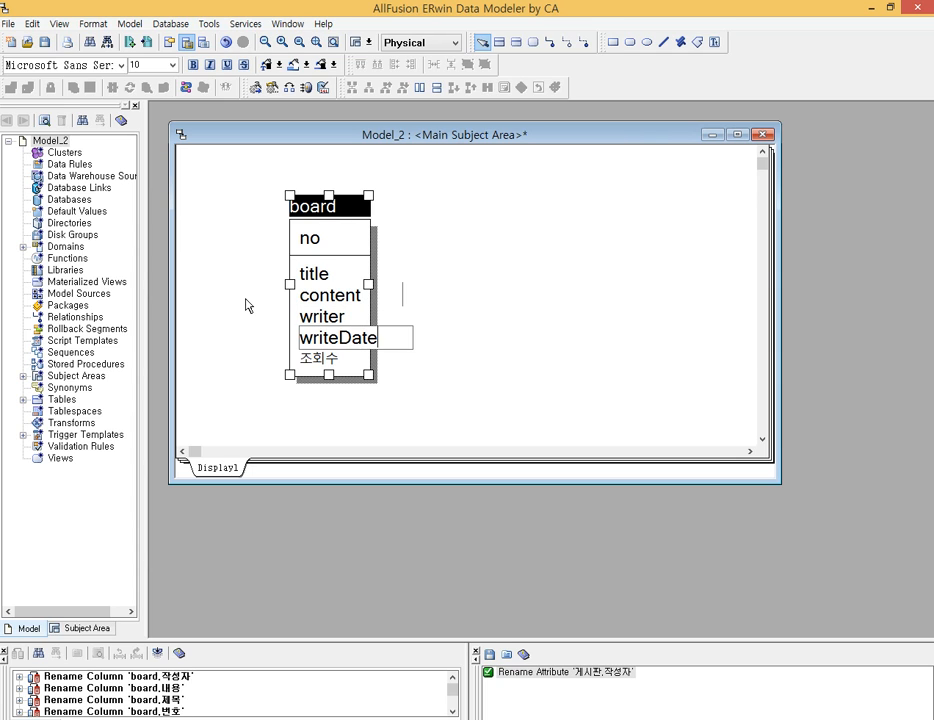
pyautogui.press('Tab')
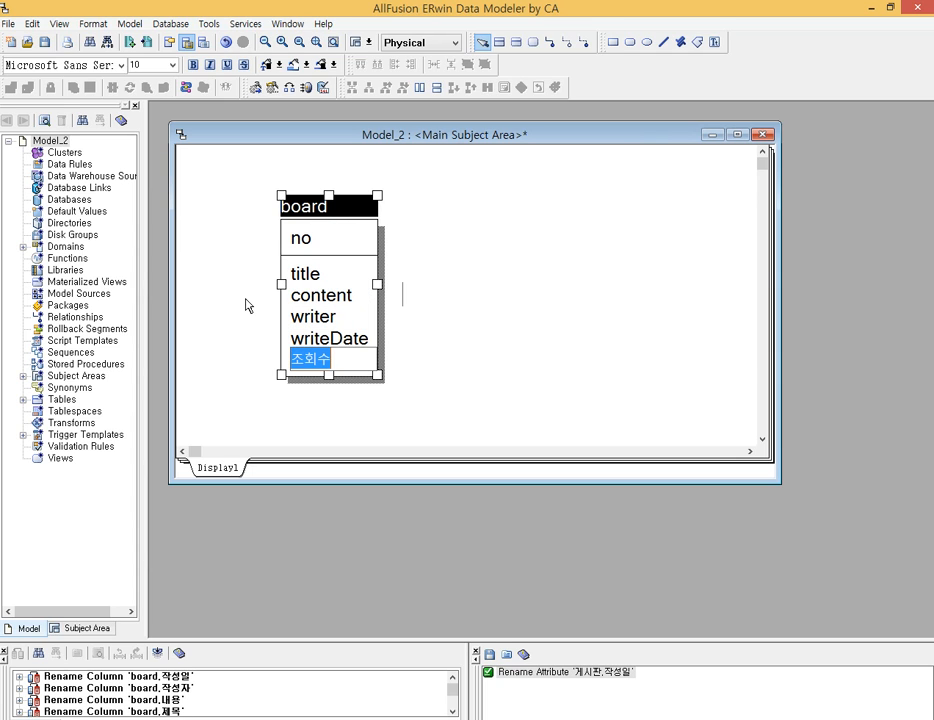
pyautogui.write('hit')
pyautogui.press('Tab')
pyautogui.press('Escape')
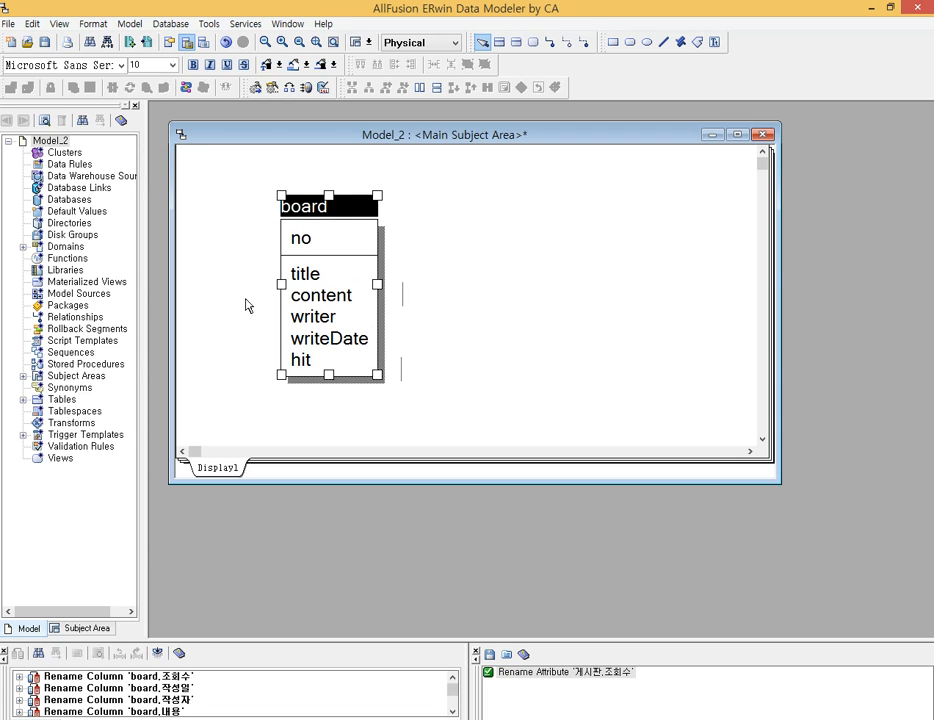
# Open the column editor for the board table, examine the columns' Oracle datatypes, and close it without changes.
pyautogui.doubleClick(377, 270)
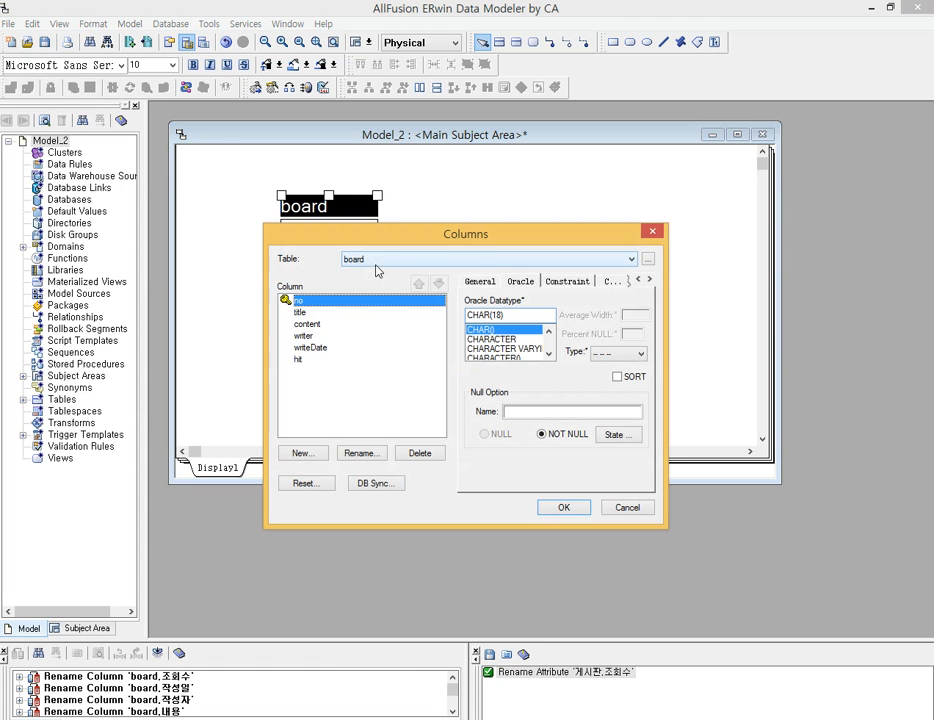
pyautogui.press('Escape')
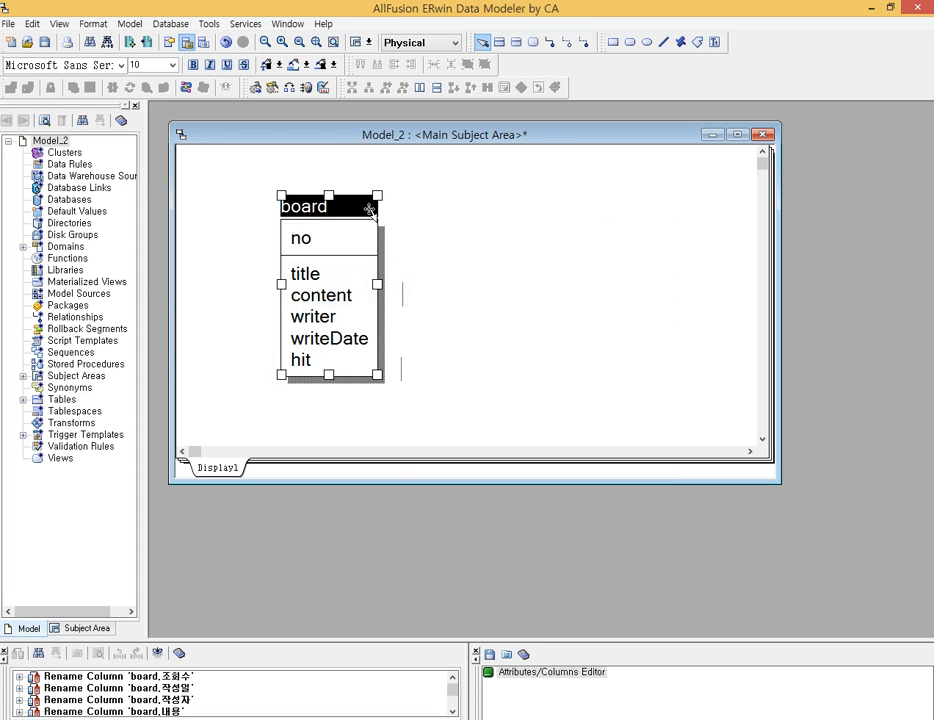
pyautogui.rightClick(369, 213)
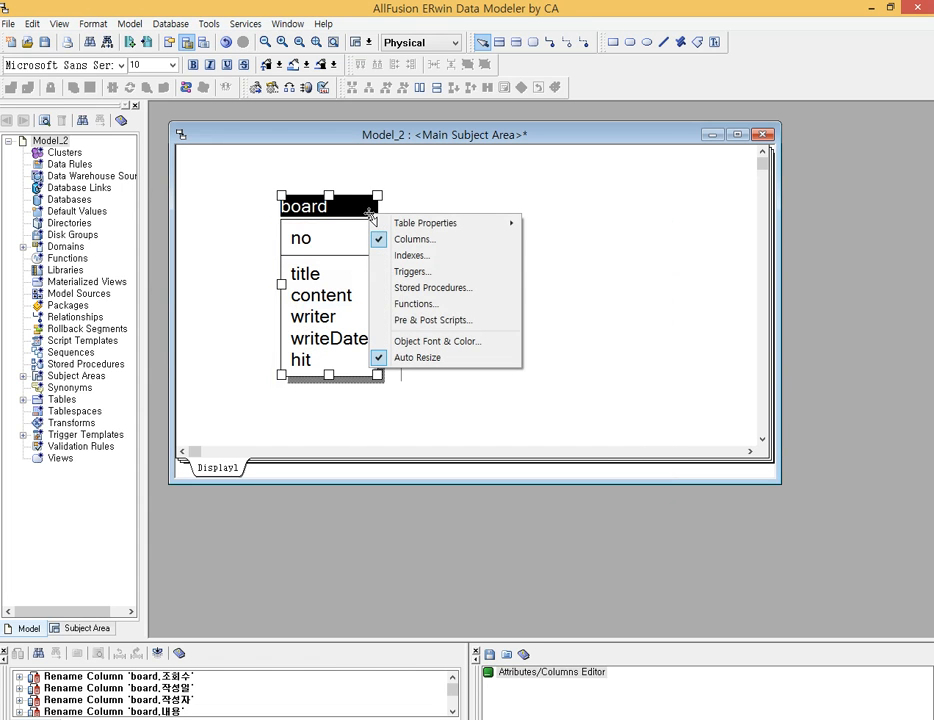
pyautogui.click(418, 242)
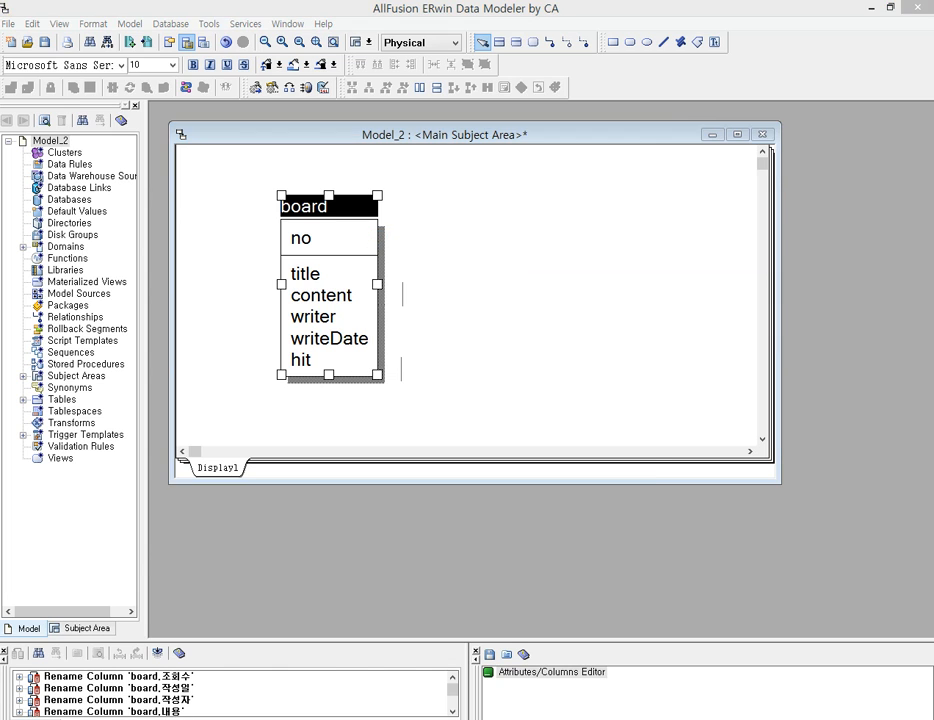
pyautogui.click(395, 280)
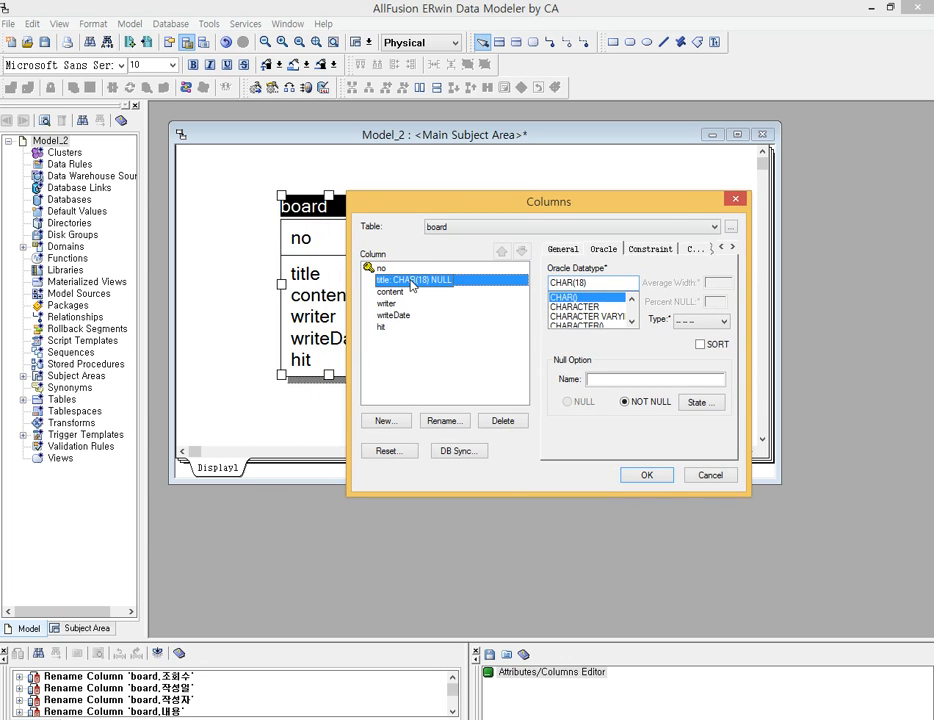
pyautogui.click(711, 477)
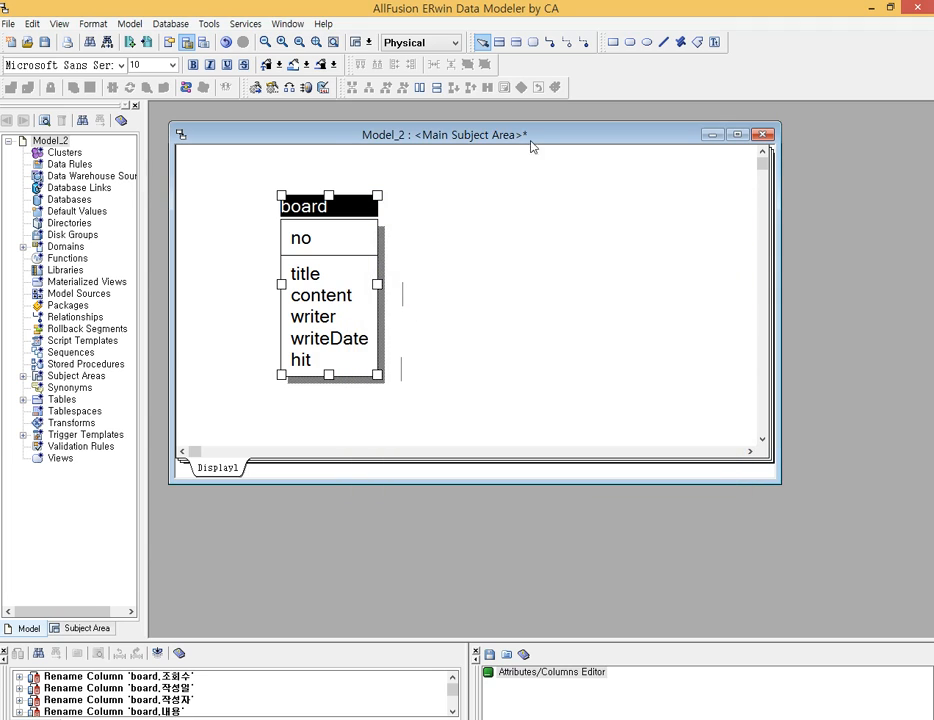
# Compare the entity's names in the Logical view with those in the Physical view.
pyautogui.click(414, 43)
pyautogui.click(414, 59)
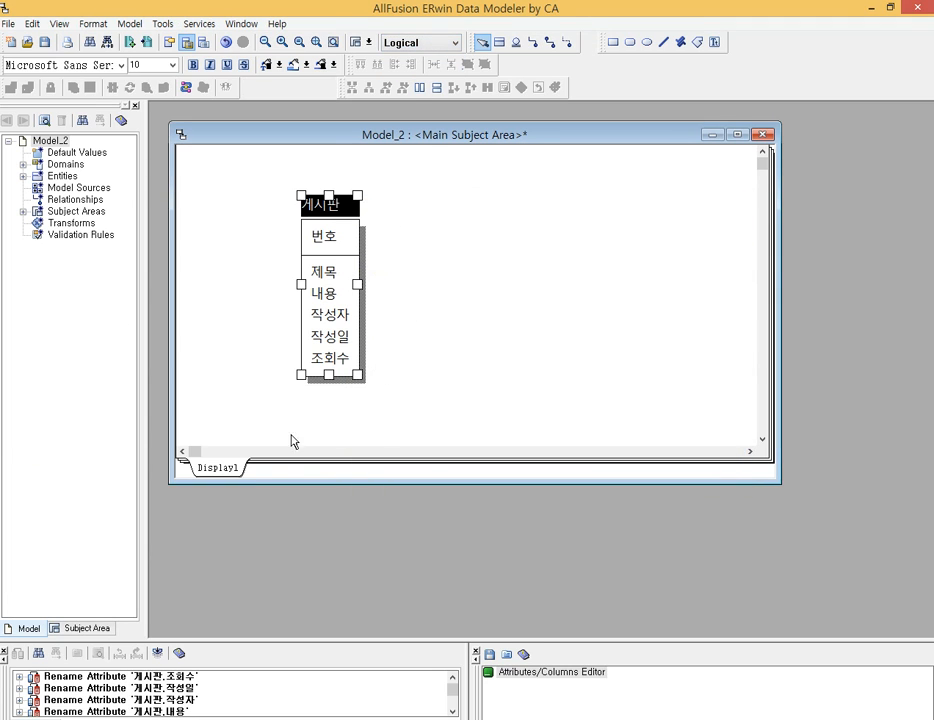
pyautogui.click(425, 42)
pyautogui.click(421, 71)
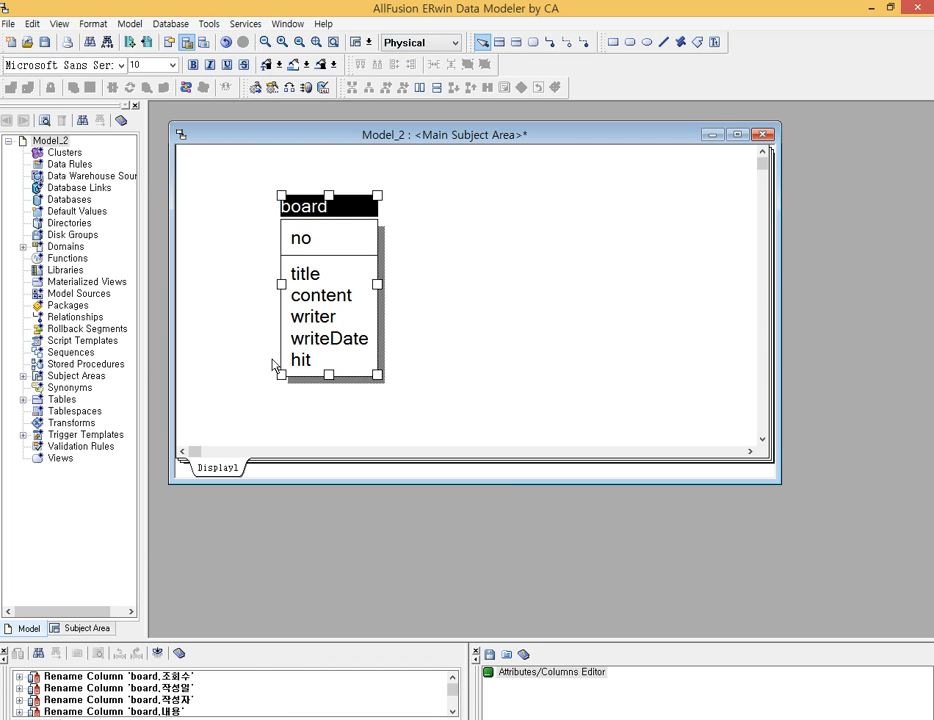
# In the Logical view, rename the 내용 attribute of the 게시판 entity as content.
pyautogui.click(425, 42)
pyautogui.click(414, 58)
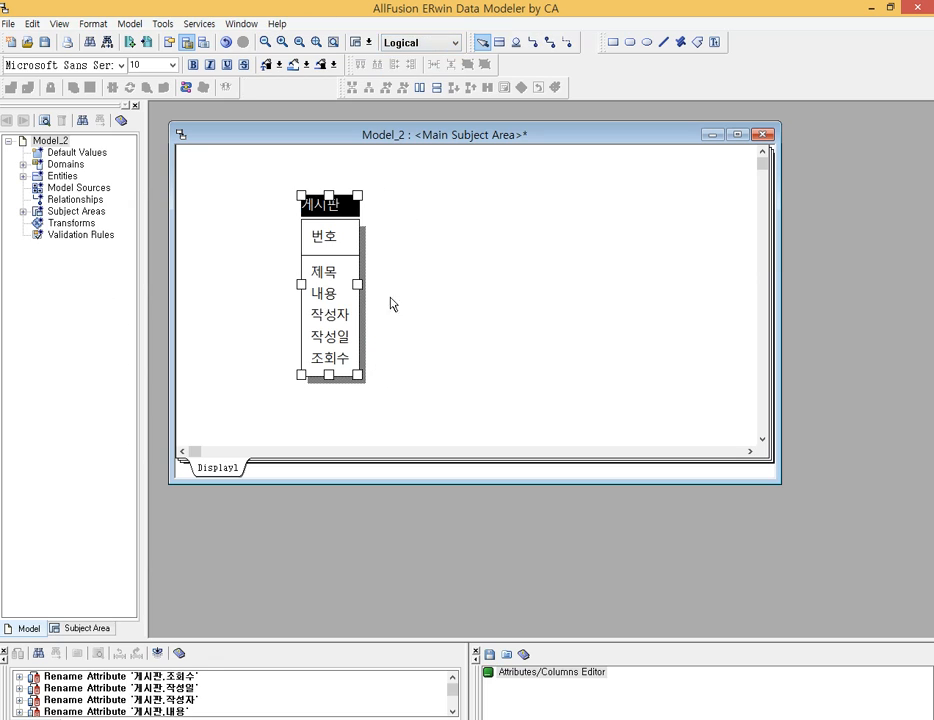
pyautogui.click(337, 296)
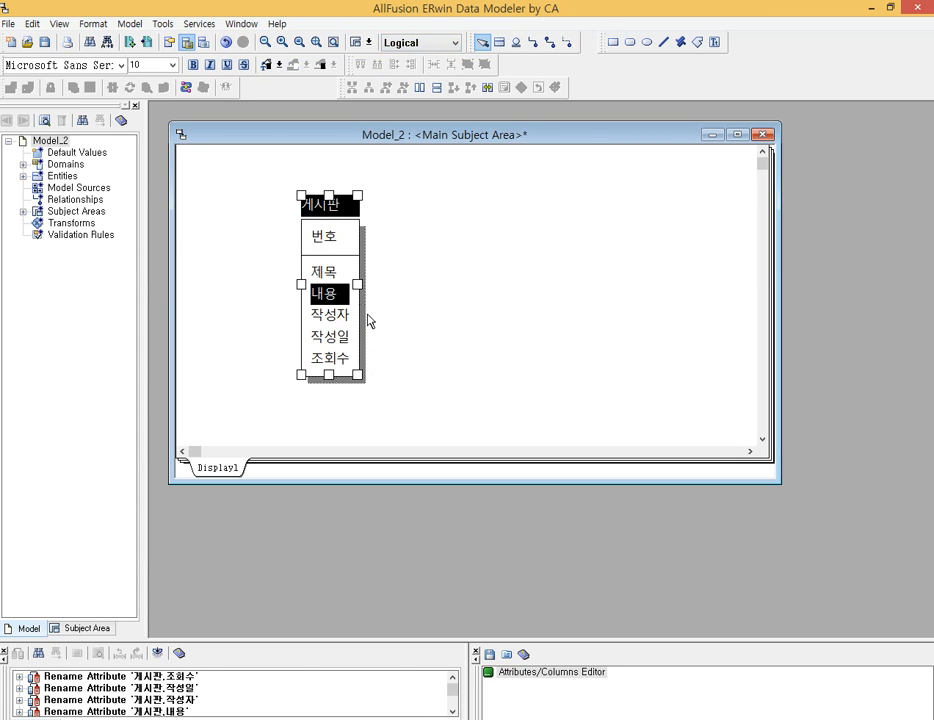
pyautogui.write('content')
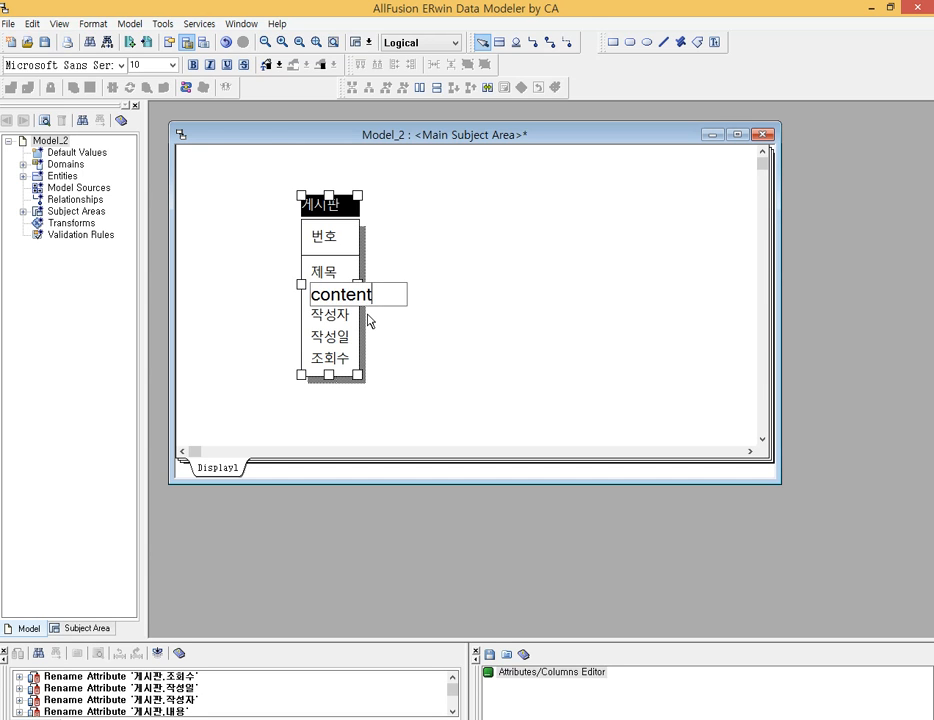
pyautogui.press('Return')
pyautogui.press('Escape')
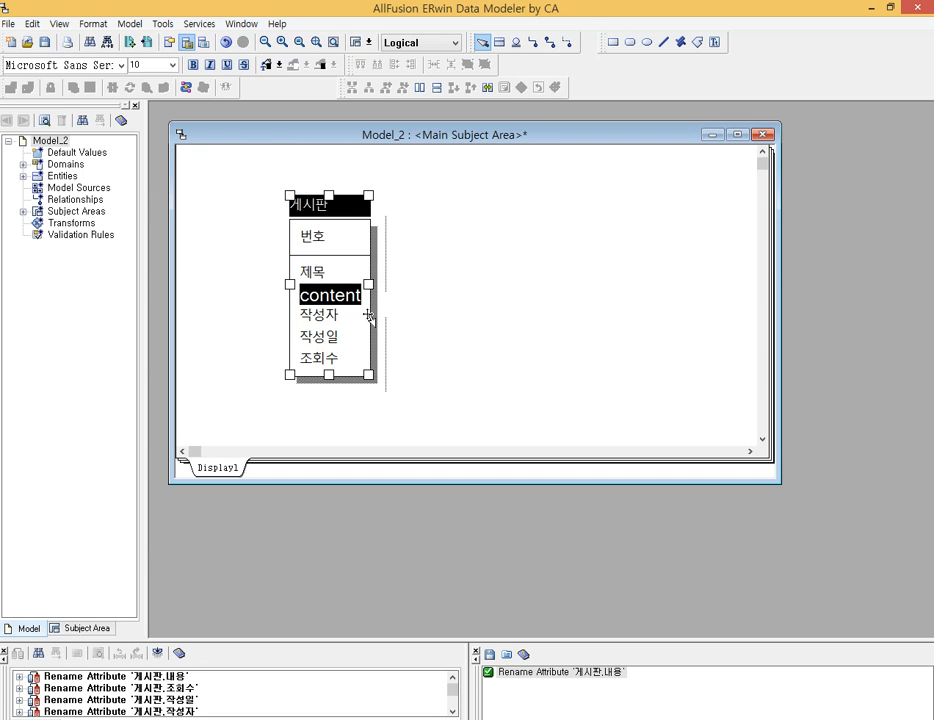
pyautogui.click(444, 284)
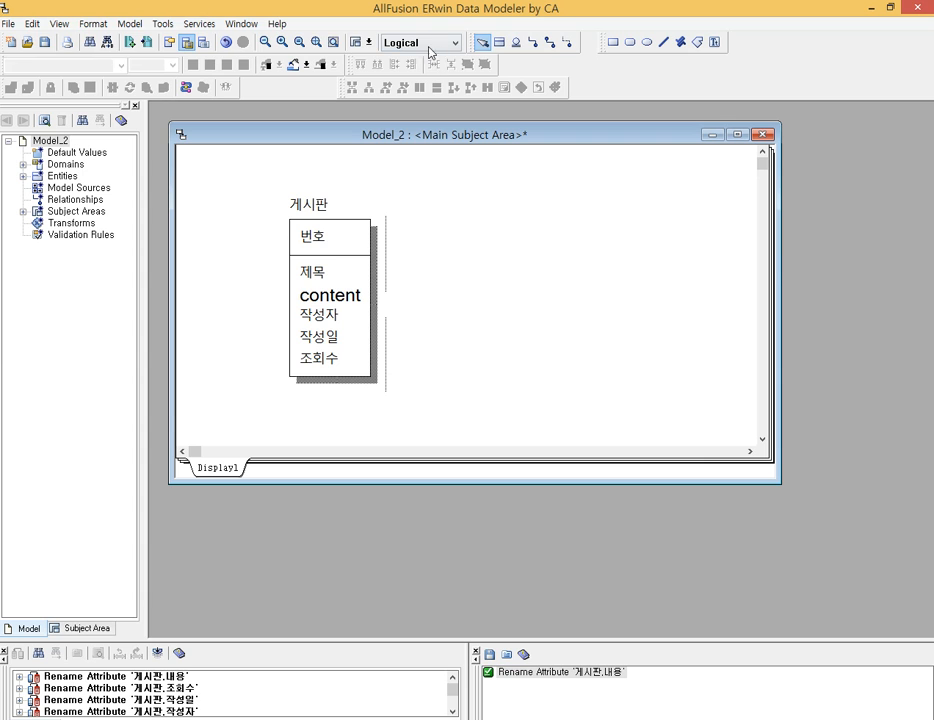
# In the Physical view, rename the board table's content column as 내용.
pyautogui.click(425, 43)
pyautogui.click(419, 69)
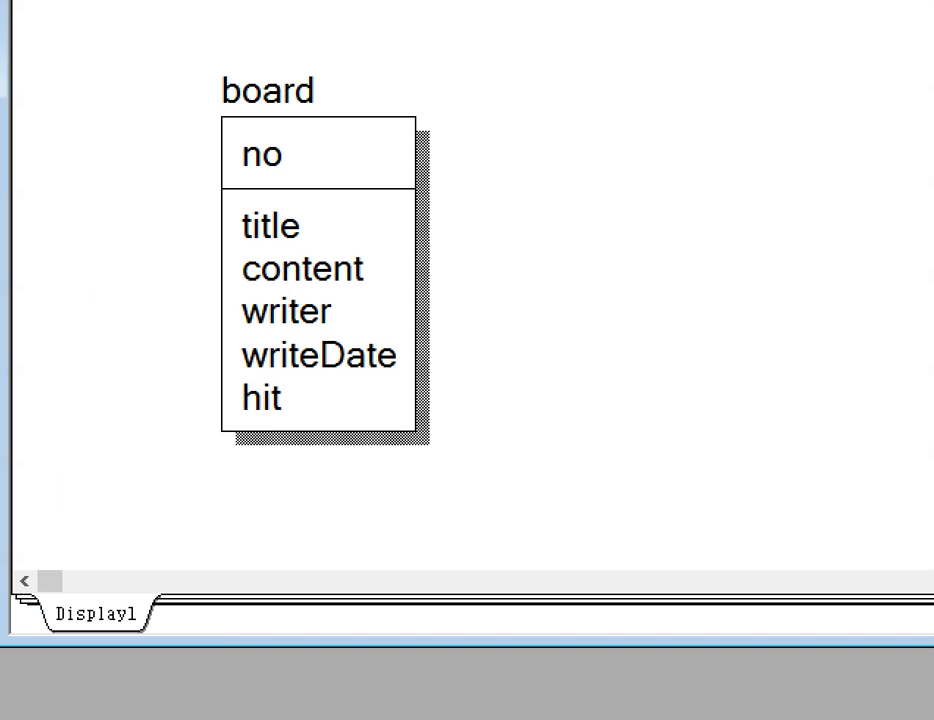
pyautogui.moveTo(222, 245); pyautogui.dragTo(452, 302)
pyautogui.moveTo(563, 259)
pyautogui.mouseDown()
pyautogui.moveTo(450, 268)
pyautogui.moveTo(468, 288)
pyautogui.mouseUp()
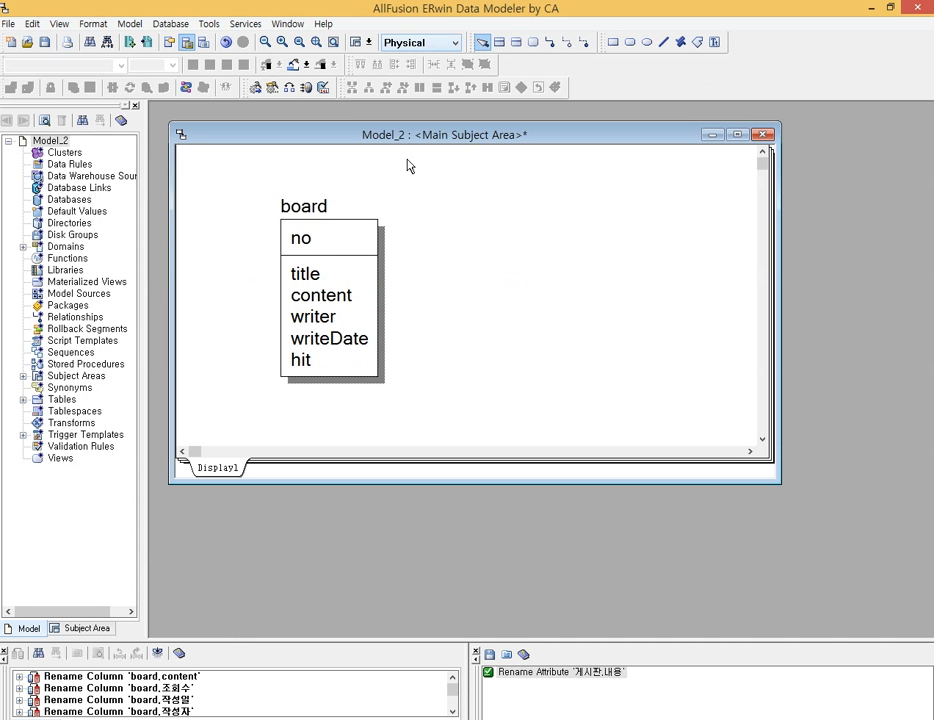
pyautogui.click(341, 300)
pyautogui.click(343, 301)
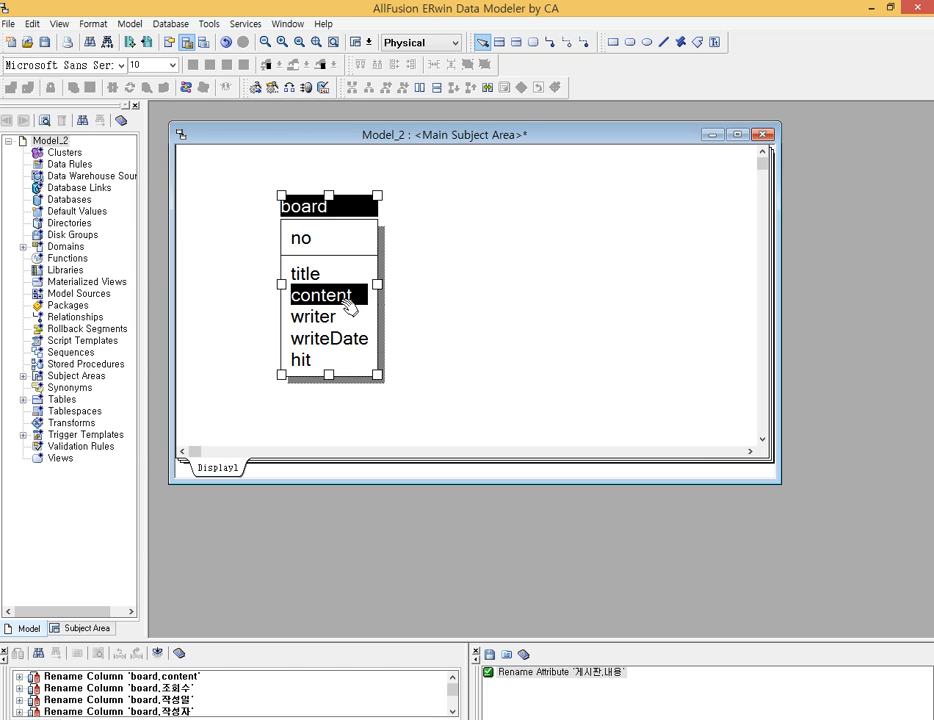
pyautogui.click(343, 301)
pyautogui.write('내용')
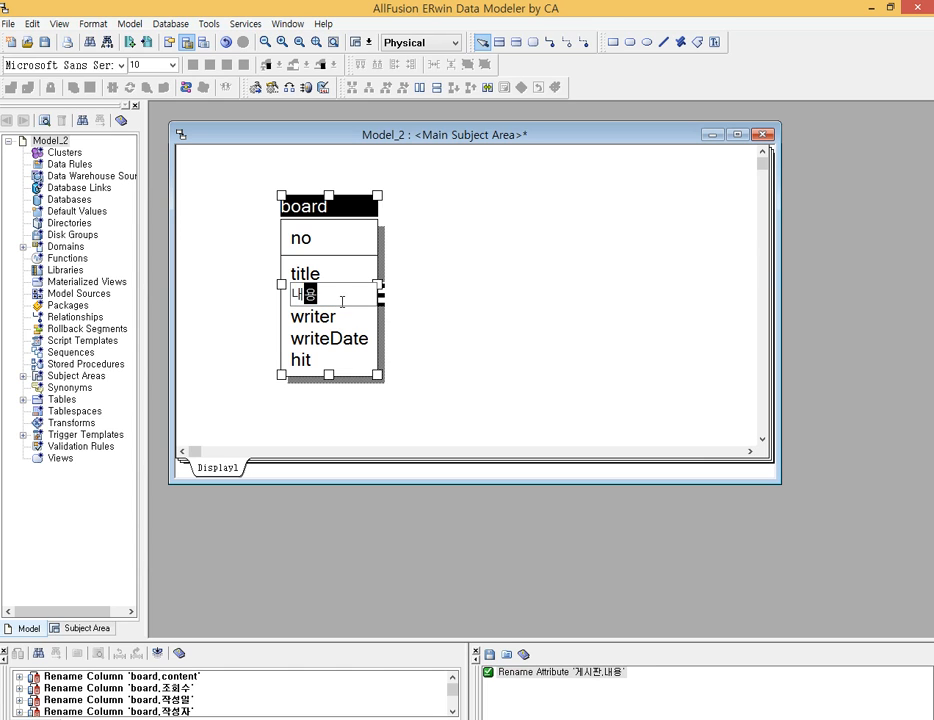
pyautogui.press('Return')
pyautogui.press('Escape')
# Return to the Logical view and rename the content attribute of the 게시판 entity as 내용1.
pyautogui.click(423, 44)
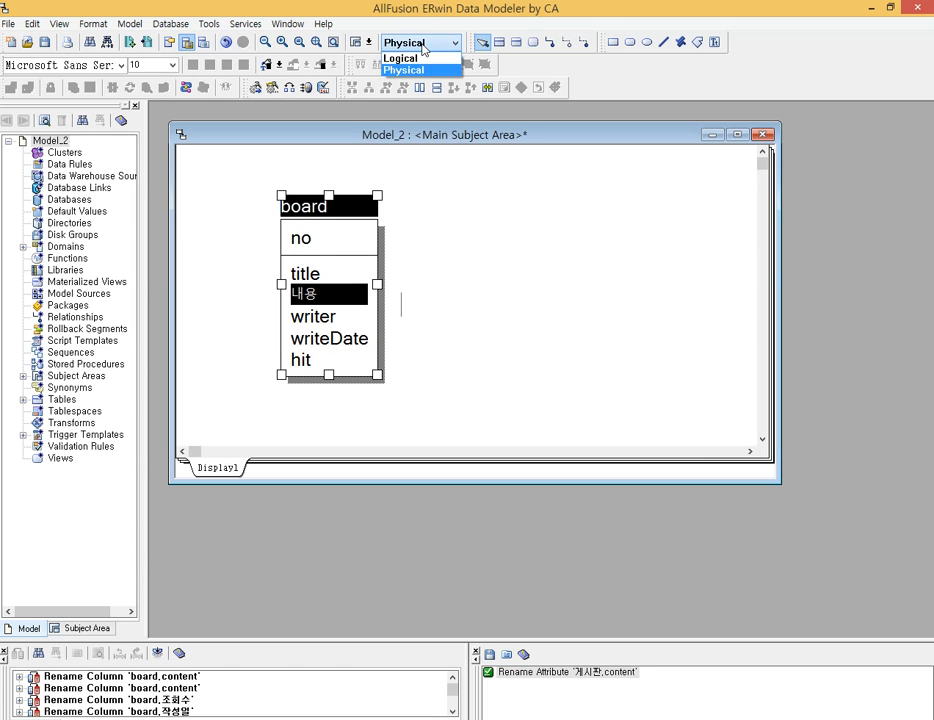
pyautogui.click(423, 56)
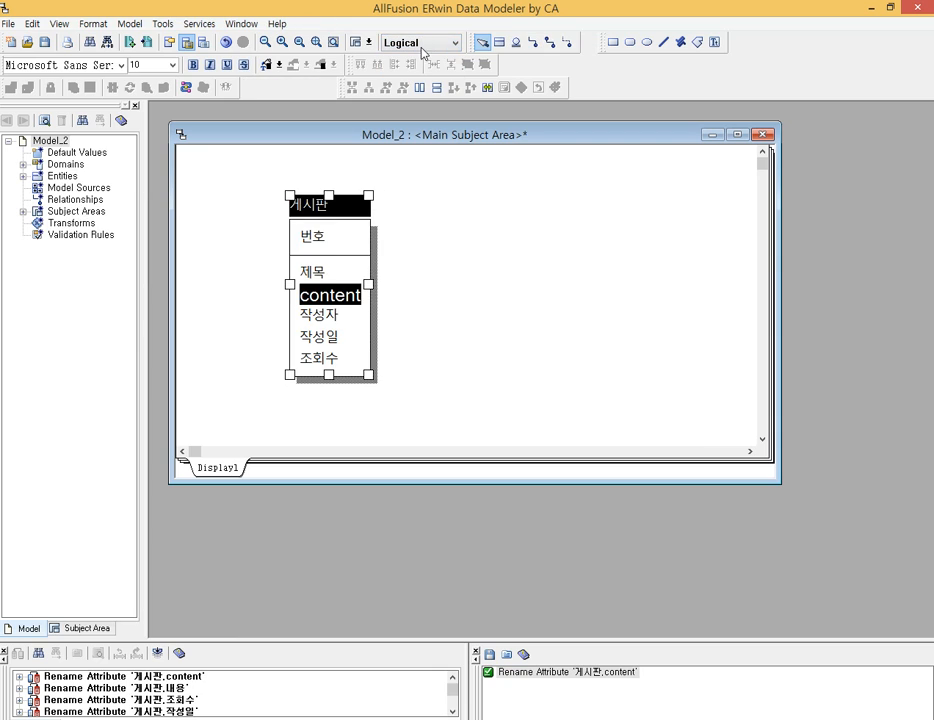
pyautogui.click(336, 295)
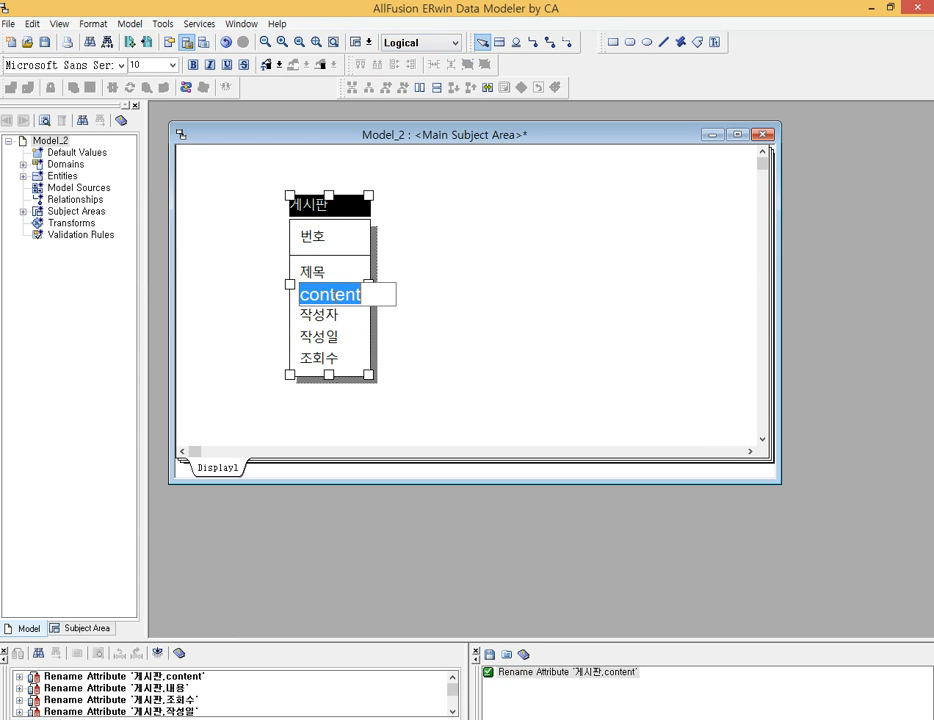
pyautogui.write('내용1')
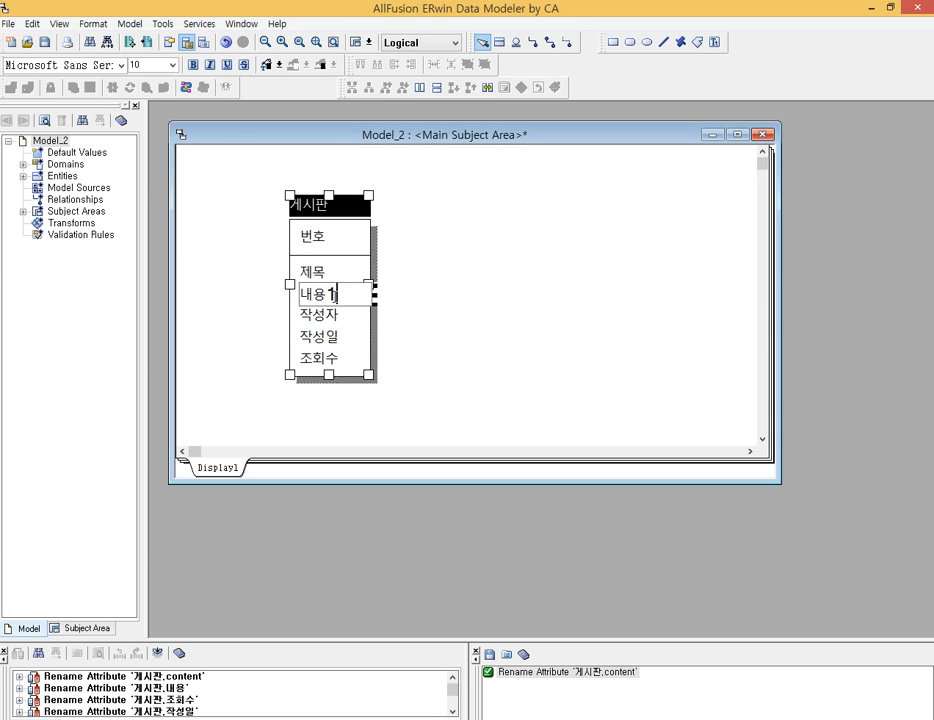
pyautogui.press('Return')
pyautogui.moveTo(335, 290); pyautogui.dragTo(355, 302)
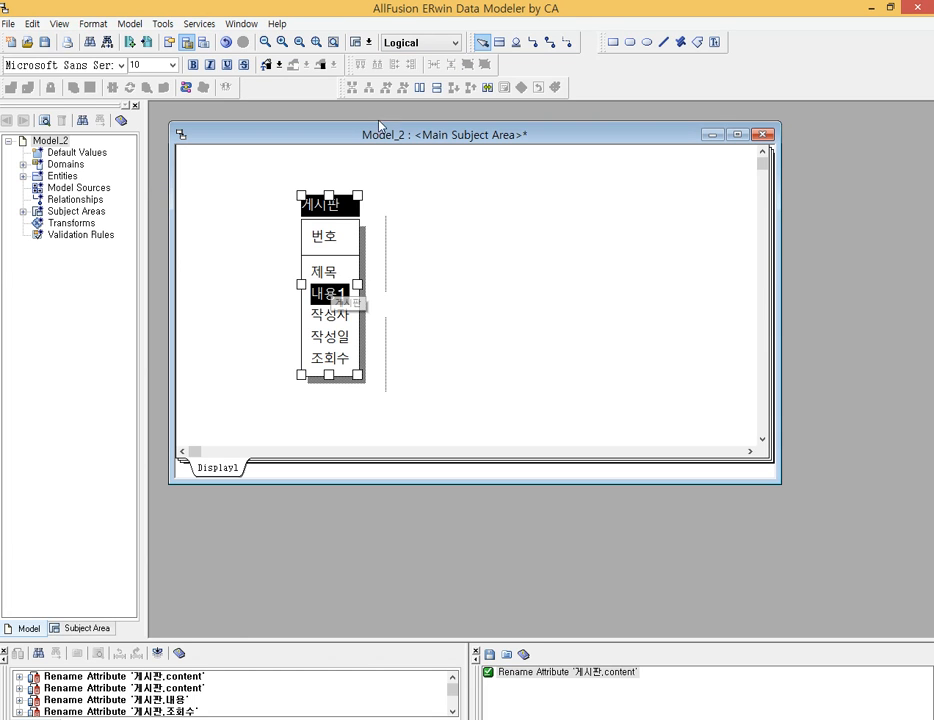
# Switch to the Physical view and check whether the 내용 column name follows the changed logical name.
pyautogui.click(405, 44)
pyautogui.click(404, 70)
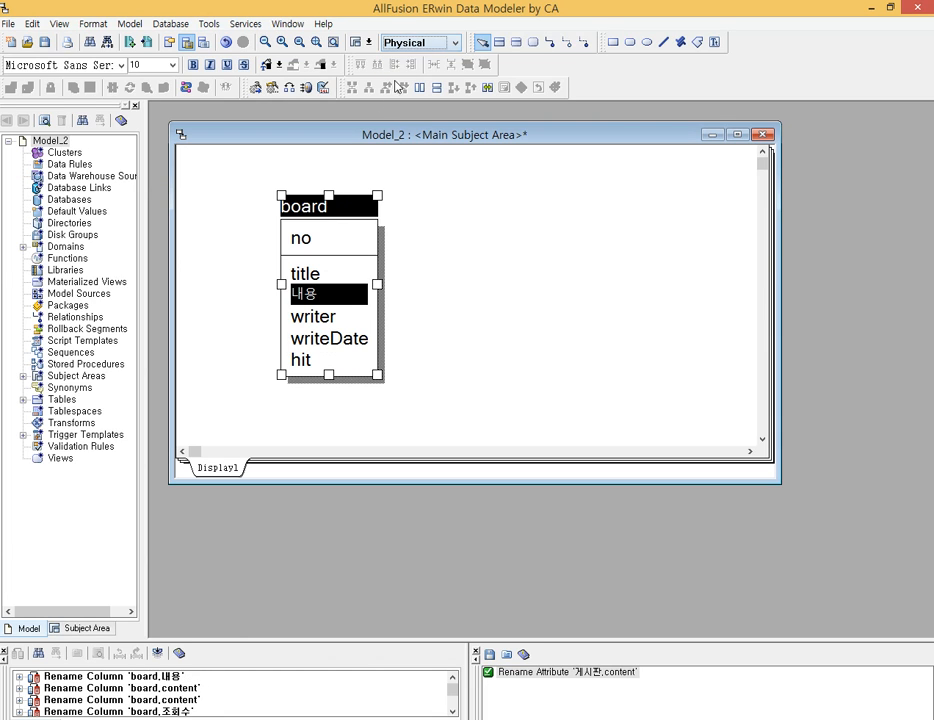
pyautogui.click(358, 302)
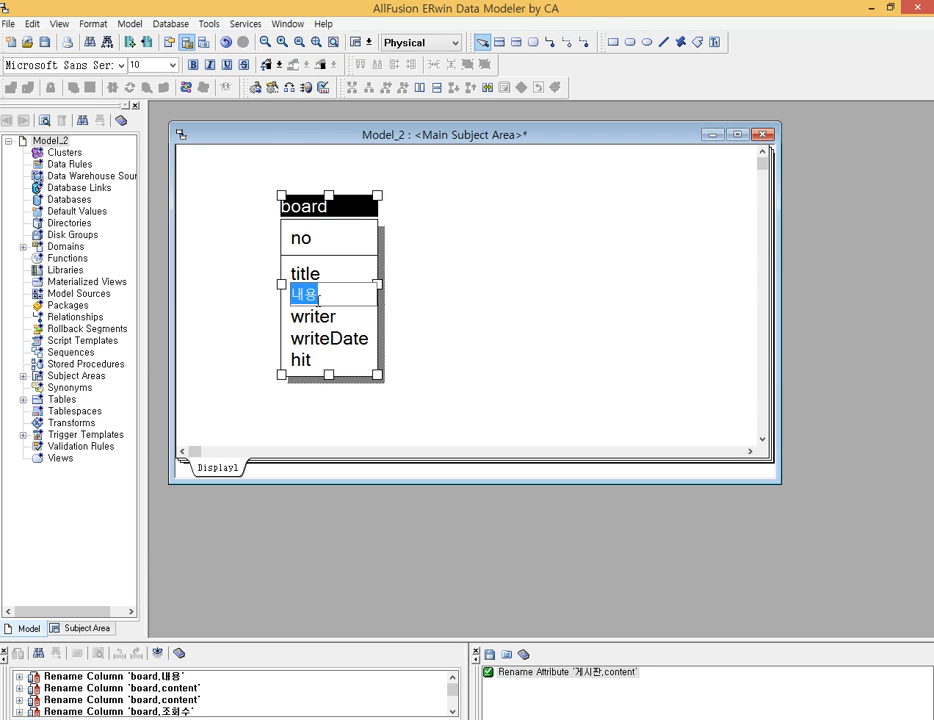
pyautogui.click(507, 327)
pyautogui.click(313, 299)
pyautogui.click(329, 294)
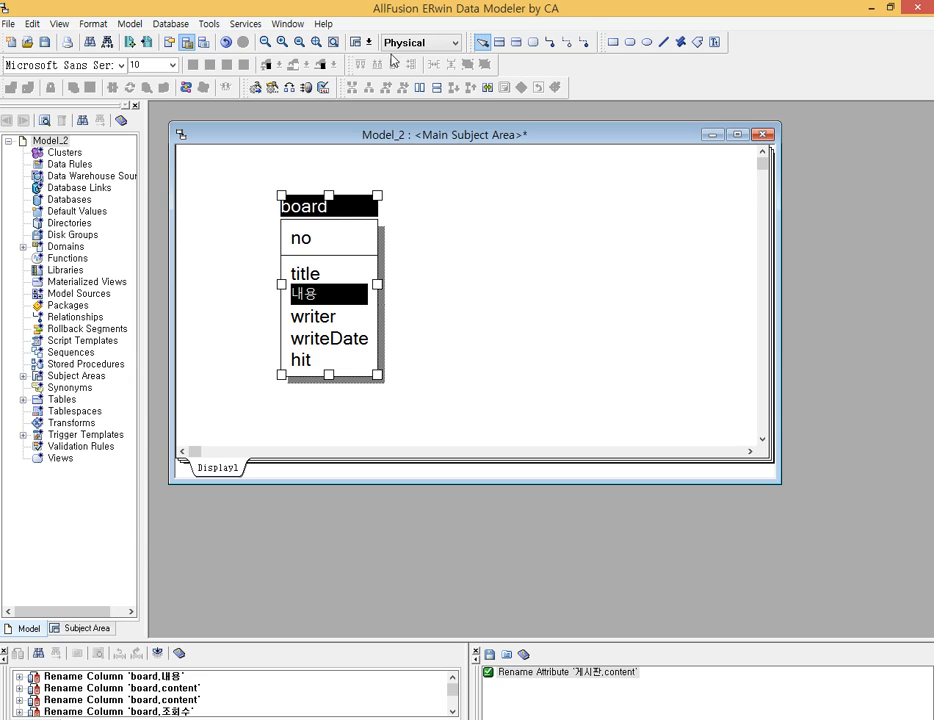
pyautogui.moveTo(321, 303); pyautogui.dragTo(411, 57)
# Undo the trial renames of the 내용 attribute and its column, checking both the Logical and Physical views.
pyautogui.click(425, 42)
pyautogui.click(398, 57)
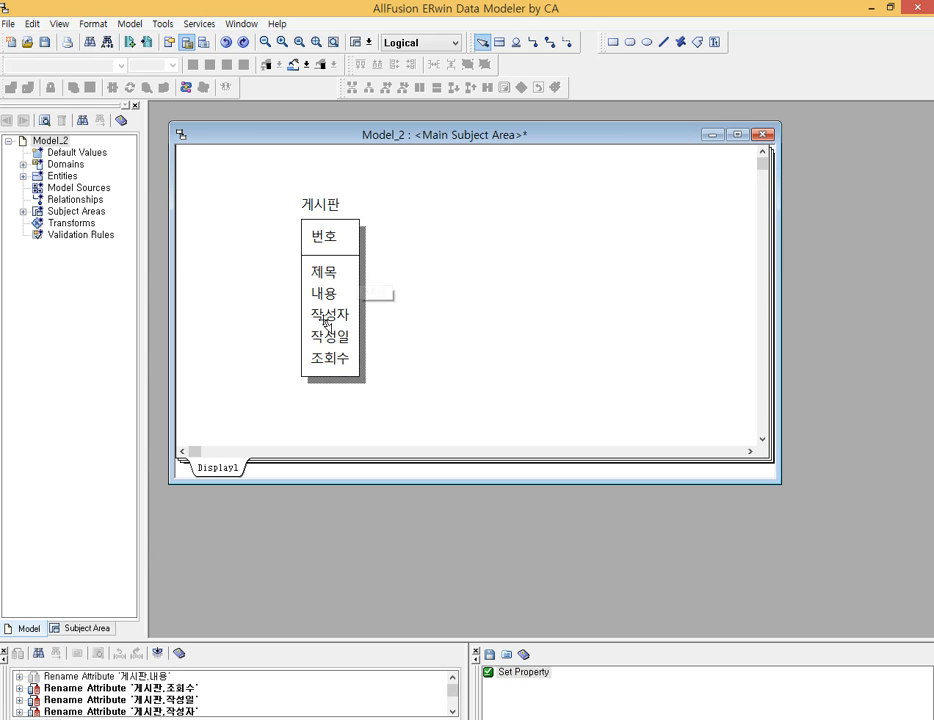
pyautogui.click(424, 46)
pyautogui.click(422, 70)
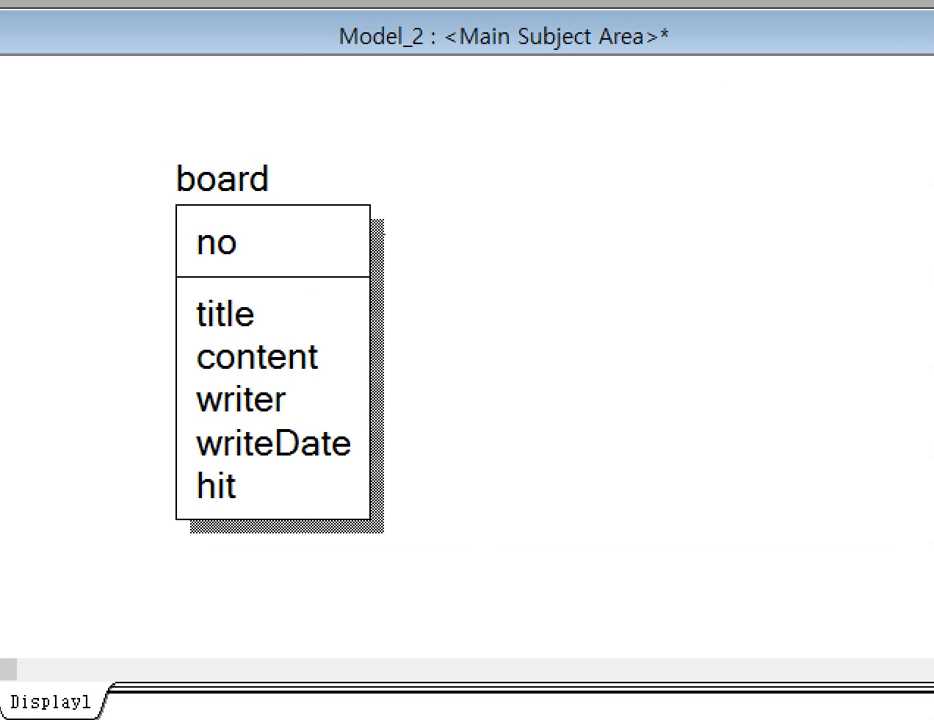
pyautogui.moveTo(124, 150)
pyautogui.mouseDown()
pyautogui.moveTo(425, 204)
pyautogui.moveTo(428, 192)
pyautogui.moveTo(412, 284)
pyautogui.mouseUp()
pyautogui.moveTo(473, 282)
pyautogui.mouseDown()
pyautogui.moveTo(473, 217)
pyautogui.moveTo(480, 246)
pyautogui.mouseUp()
pyautogui.moveTo(560, 210); pyautogui.dragTo(548, 270)
pyautogui.moveTo(590, 220); pyautogui.dragTo(636, 280)
pyautogui.moveTo(388, 306); pyautogui.dragTo(341, 539)
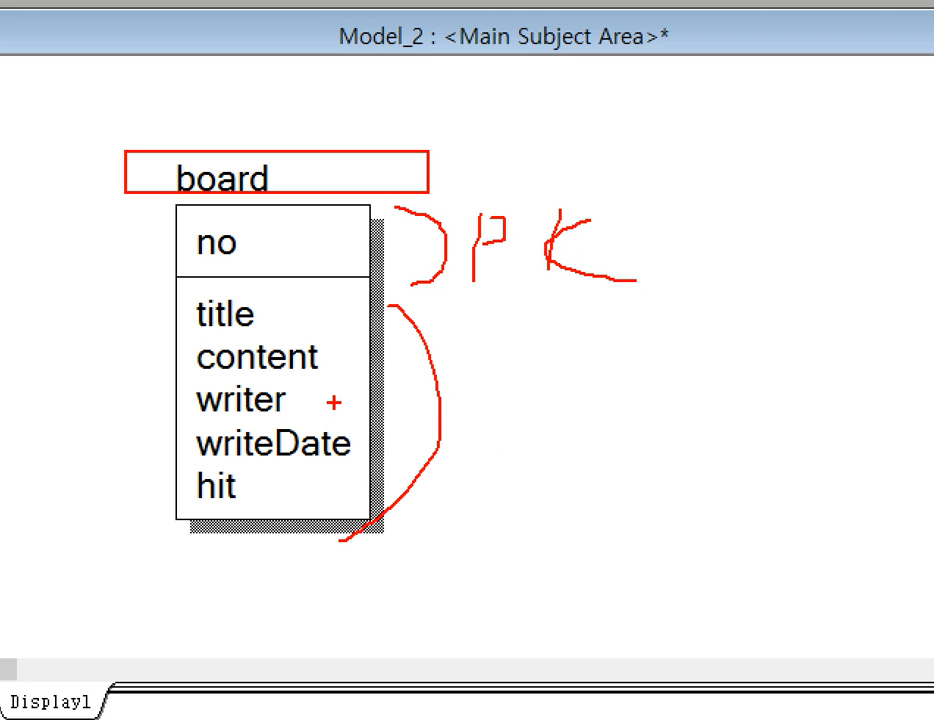
pyautogui.press('Escape')
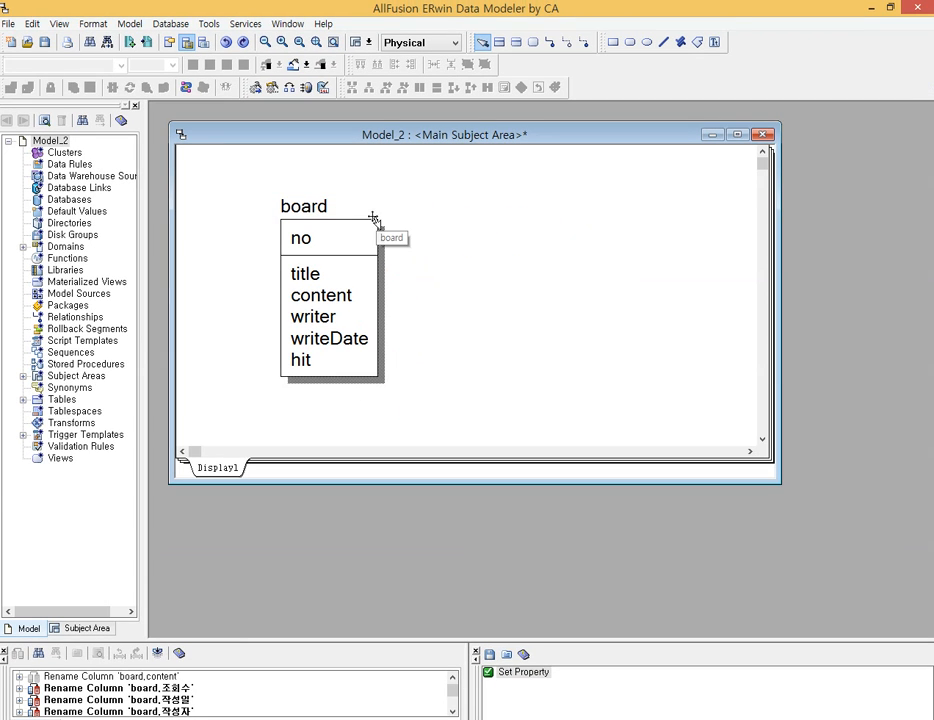
# Open the column editor of the board table and view the no column's Oracle and general settings.
pyautogui.click(325, 237)
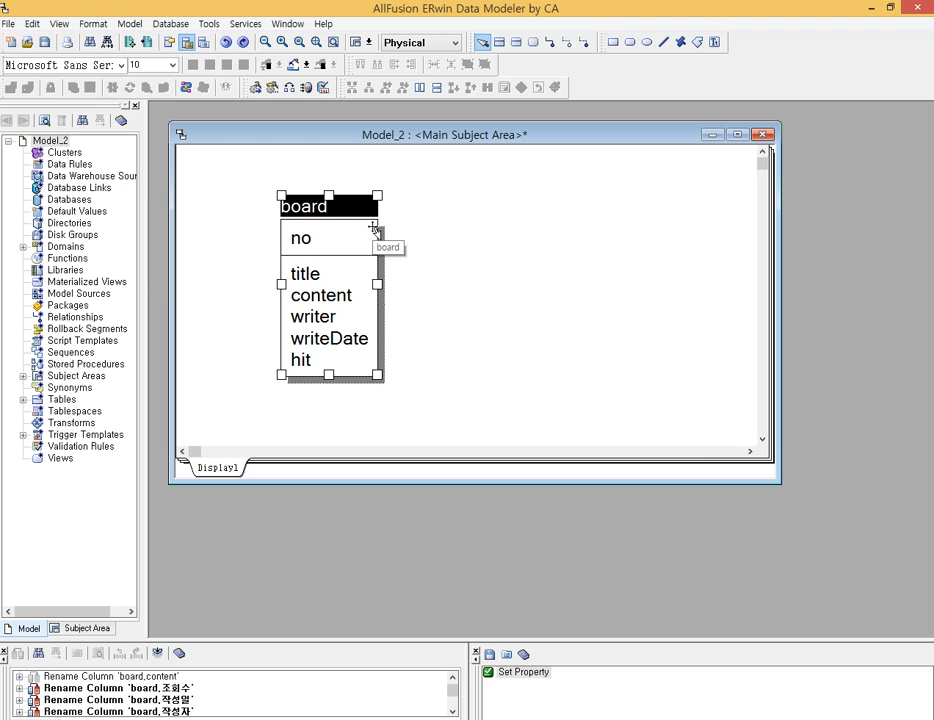
pyautogui.rightClick(373, 227)
pyautogui.click(392, 252)
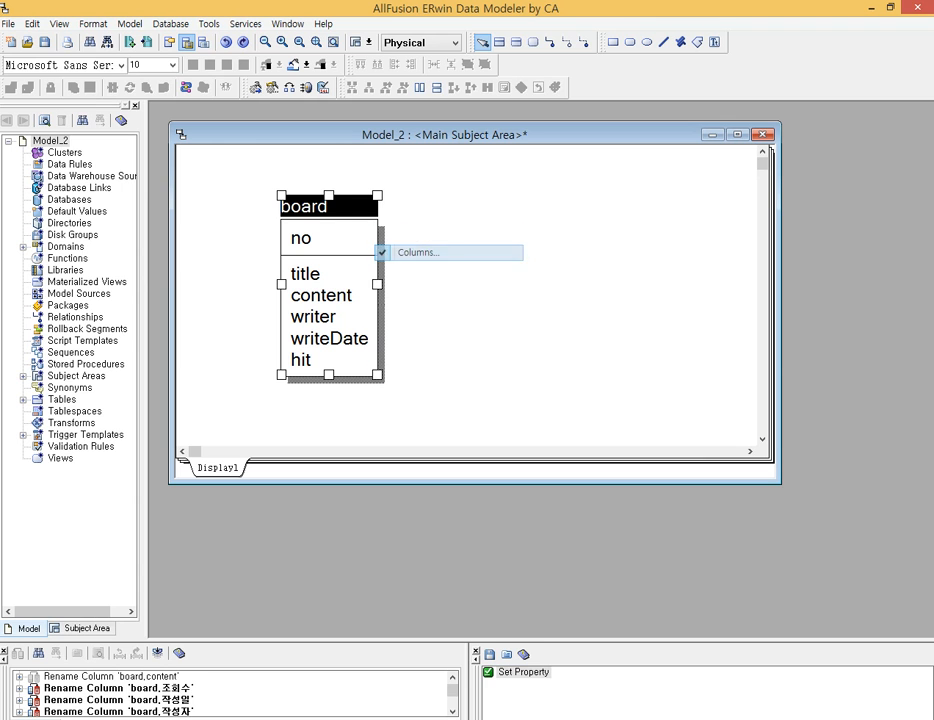
pyautogui.moveTo(407, 245); pyautogui.dragTo(442, 174)
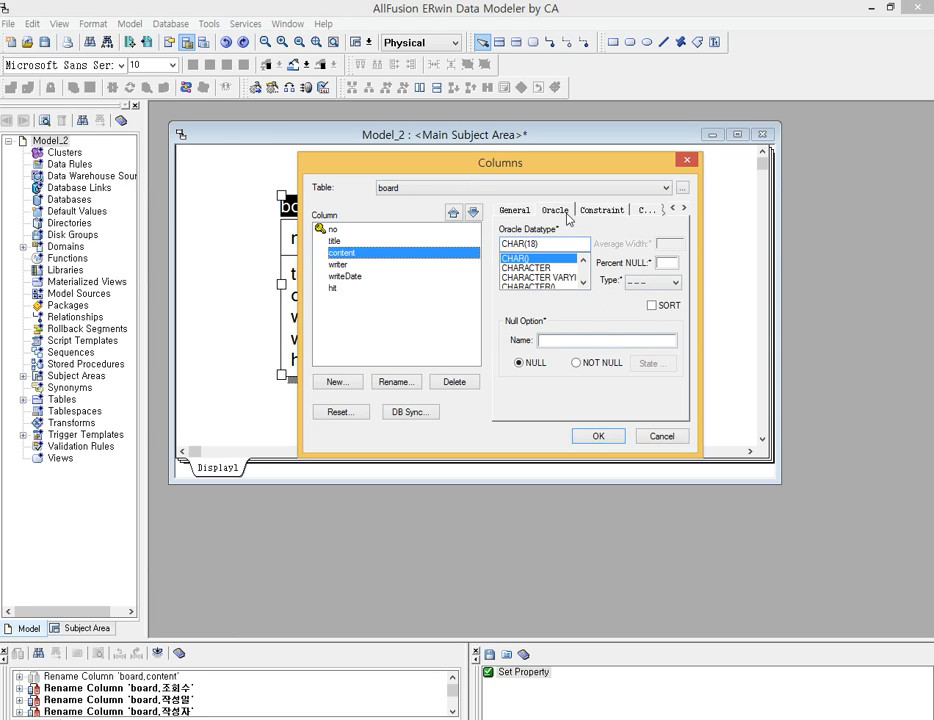
pyautogui.click(380, 233)
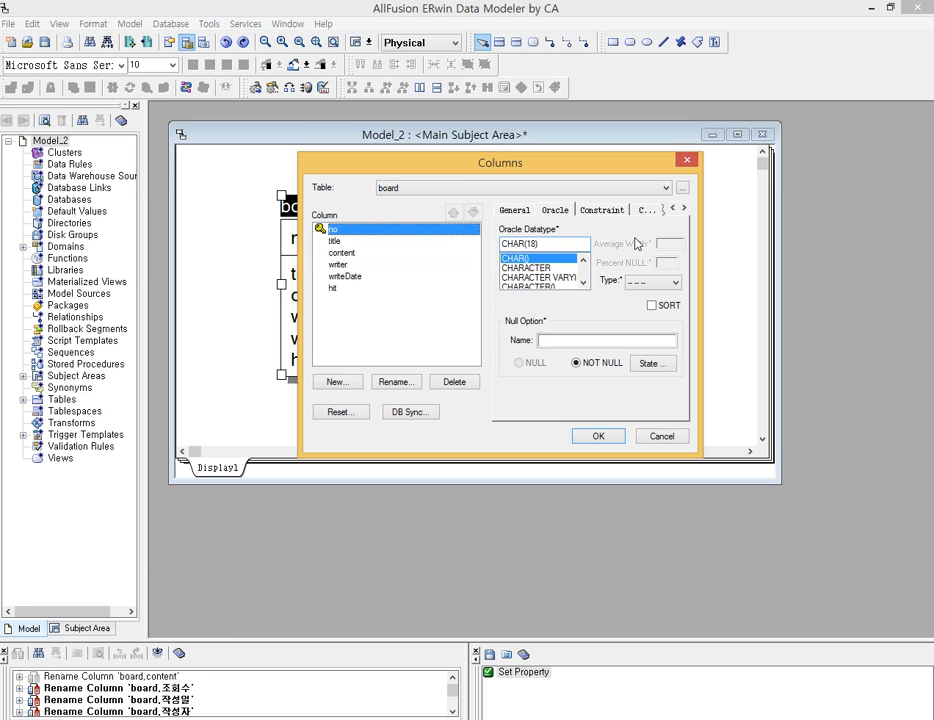
pyautogui.hotkey('ctrl', '1')
pyautogui.click(580, 230)
pyautogui.moveTo(569, 219); pyautogui.dragTo(533, 219)
pyautogui.moveTo(475, 185)
pyautogui.mouseDown()
pyautogui.moveTo(500, 150)
pyautogui.moveTo(572, 168)
pyautogui.moveTo(560, 212)
pyautogui.moveTo(540, 136)
pyautogui.mouseUp()
pyautogui.press('Escape')
pyautogui.click(516, 211)
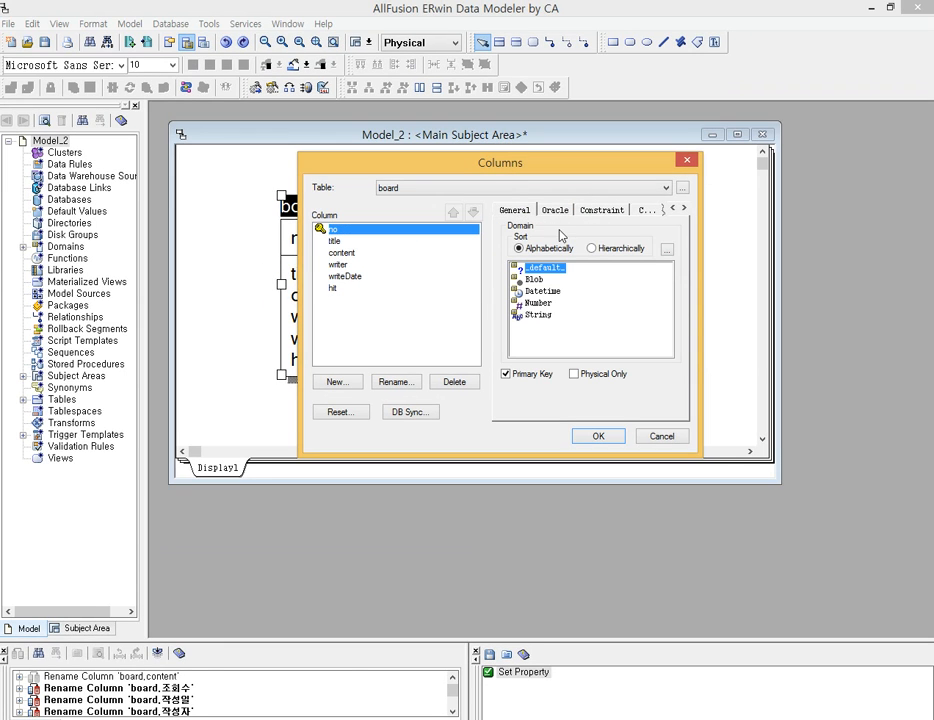
pyautogui.hotkey('ctrl', '1')
pyautogui.moveTo(530, 521)
pyautogui.mouseDown()
pyautogui.moveTo(420, 515)
pyautogui.moveTo(532, 511)
pyautogui.moveTo(478, 565)
pyautogui.moveTo(423, 468)
pyautogui.moveTo(550, 527)
pyautogui.moveTo(390, 465)
pyautogui.moveTo(475, 536)
pyautogui.mouseUp()
pyautogui.moveTo(60, 232)
pyautogui.mouseDown()
pyautogui.moveTo(46, 205)
pyautogui.moveTo(268, 259)
pyautogui.moveTo(430, 470)
pyautogui.mouseUp()
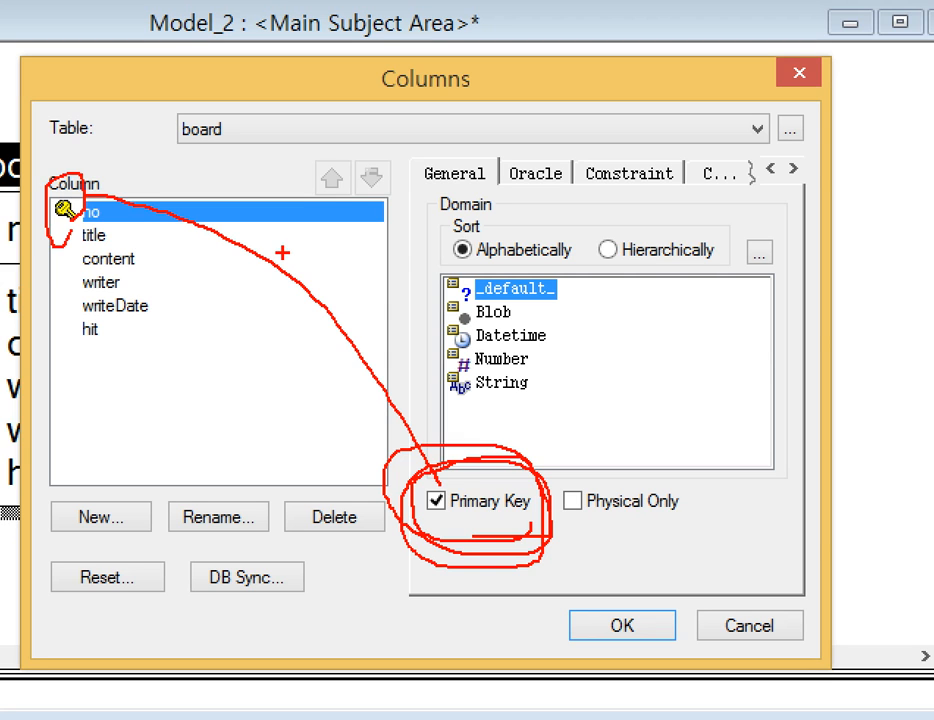
pyautogui.press('Escape')
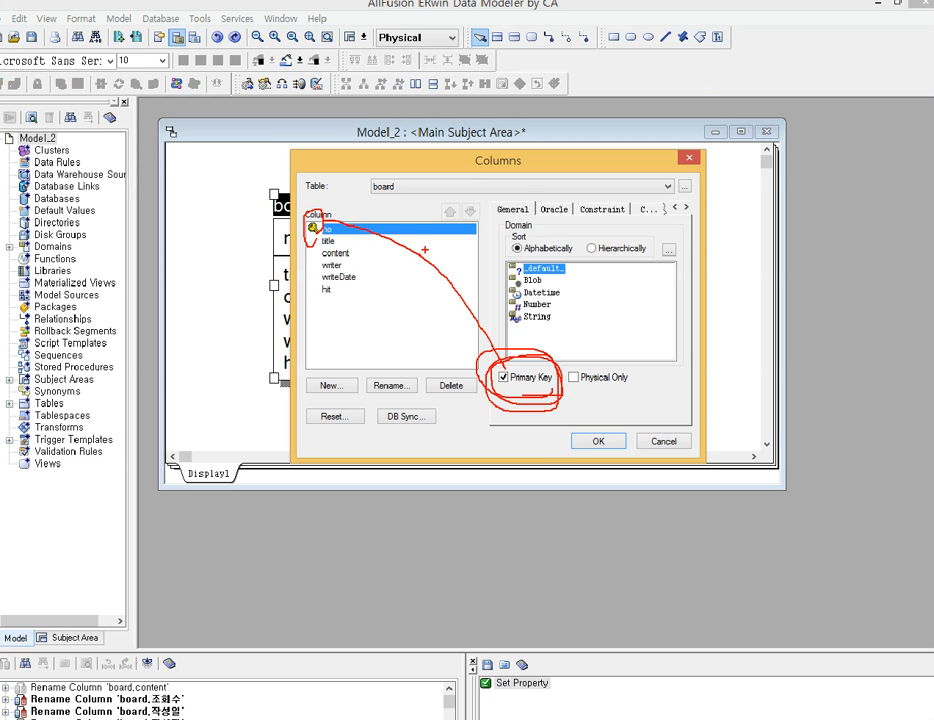
pyautogui.hotkey('ctrl', '1')
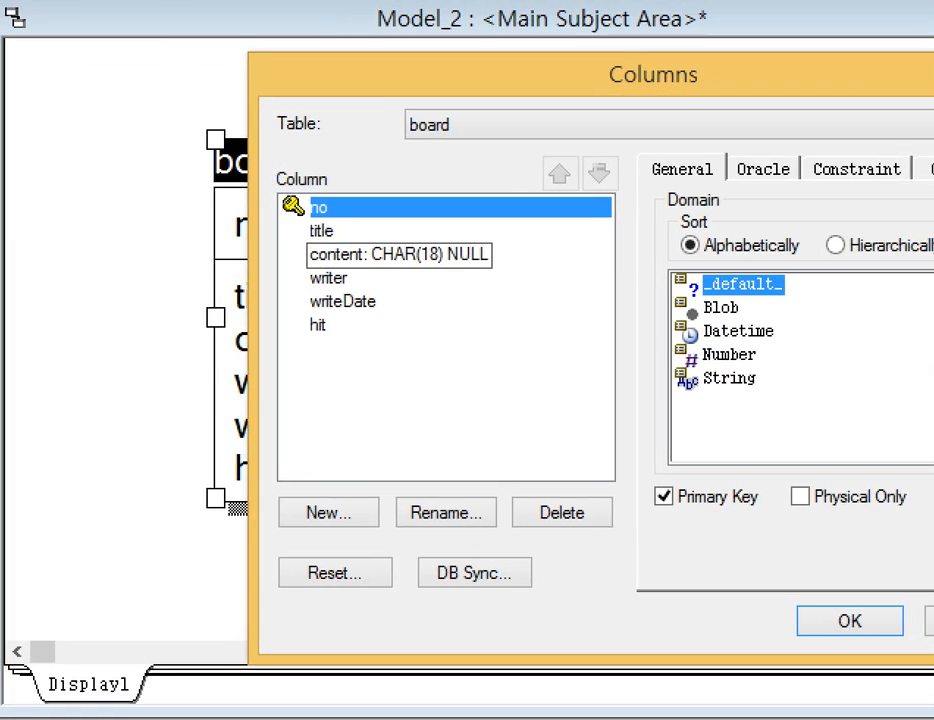
pyautogui.click(340, 230)
pyautogui.moveTo(264, 205)
pyautogui.mouseDown()
pyautogui.moveTo(308, 276)
pyautogui.moveTo(370, 268)
pyautogui.mouseUp()
pyautogui.moveTo(320, 224); pyautogui.dragTo(413, 212)
pyautogui.press('Escape')
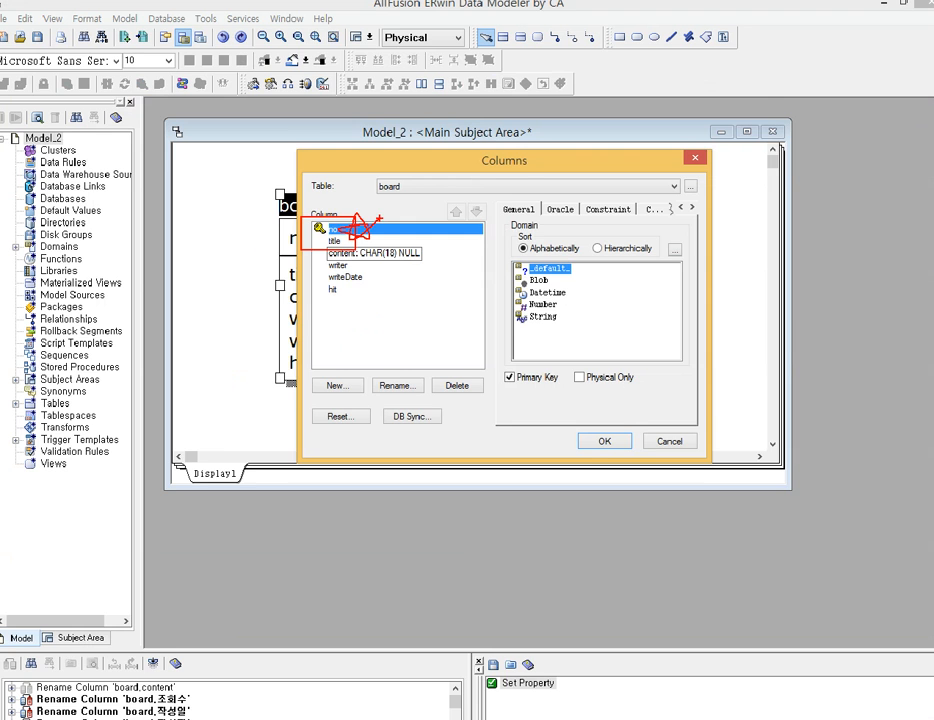
# Try making the title column part of the primary key together with no, and clear its primary key setting again.
pyautogui.click(335, 242)
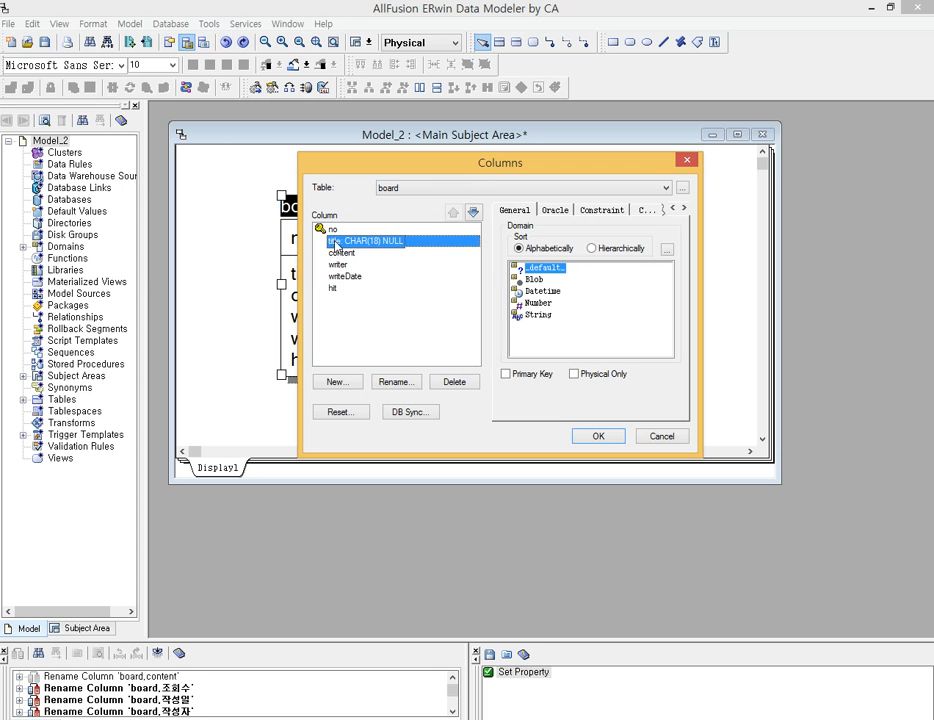
pyautogui.click(505, 375)
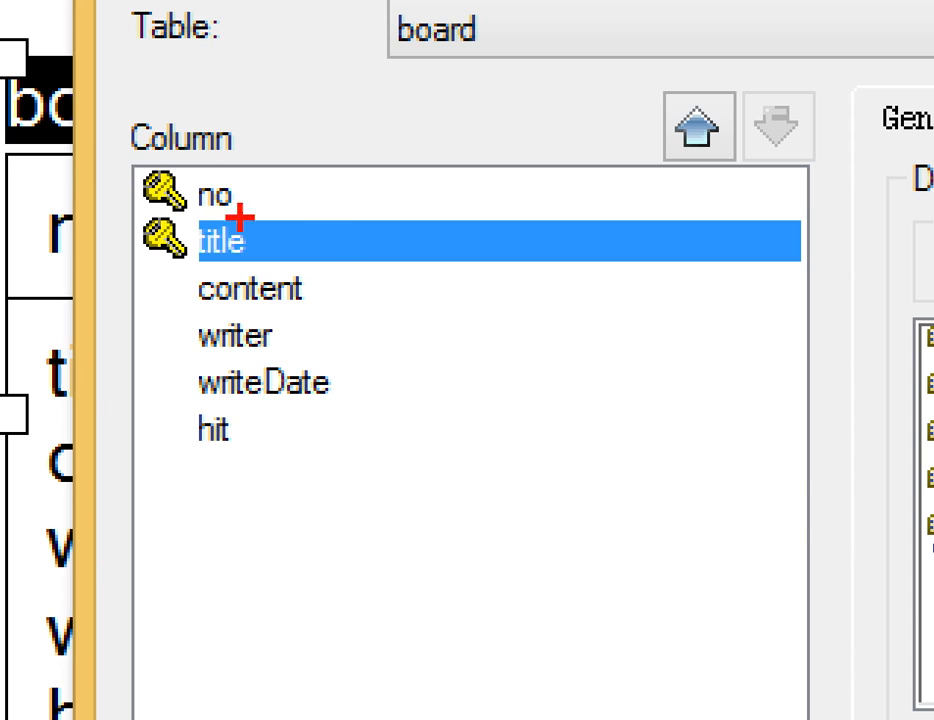
pyautogui.moveTo(15, 145); pyautogui.dragTo(93, 234)
pyautogui.moveTo(203, 266); pyautogui.dragTo(282, 273)
pyautogui.moveTo(357, 186)
pyautogui.mouseDown()
pyautogui.moveTo(196, 250)
pyautogui.moveTo(320, 192)
pyautogui.moveTo(397, 188)
pyautogui.mouseUp()
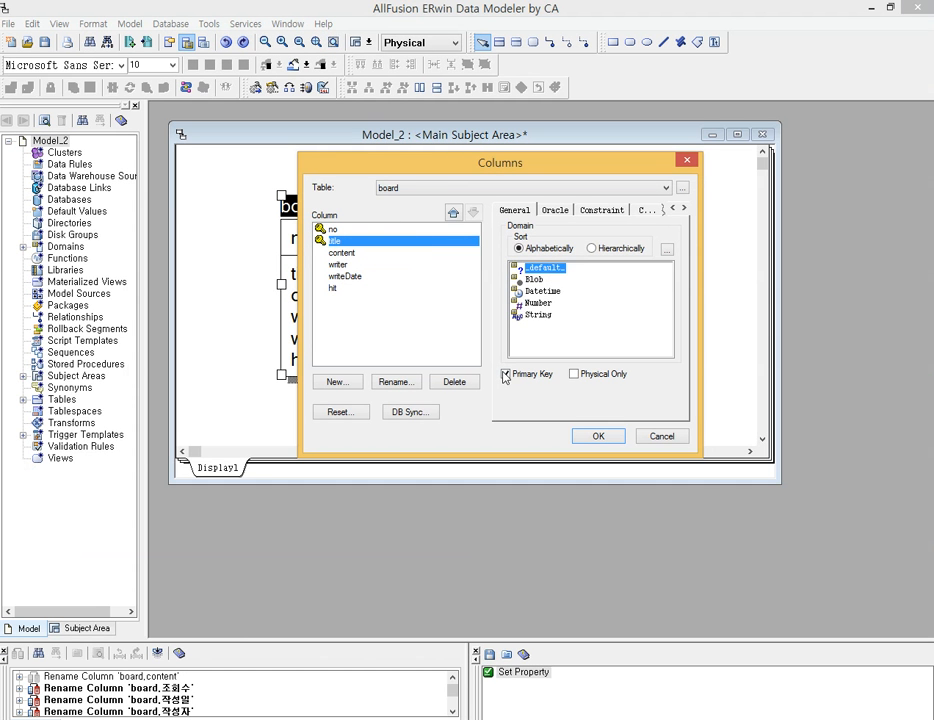
pyautogui.click(505, 375)
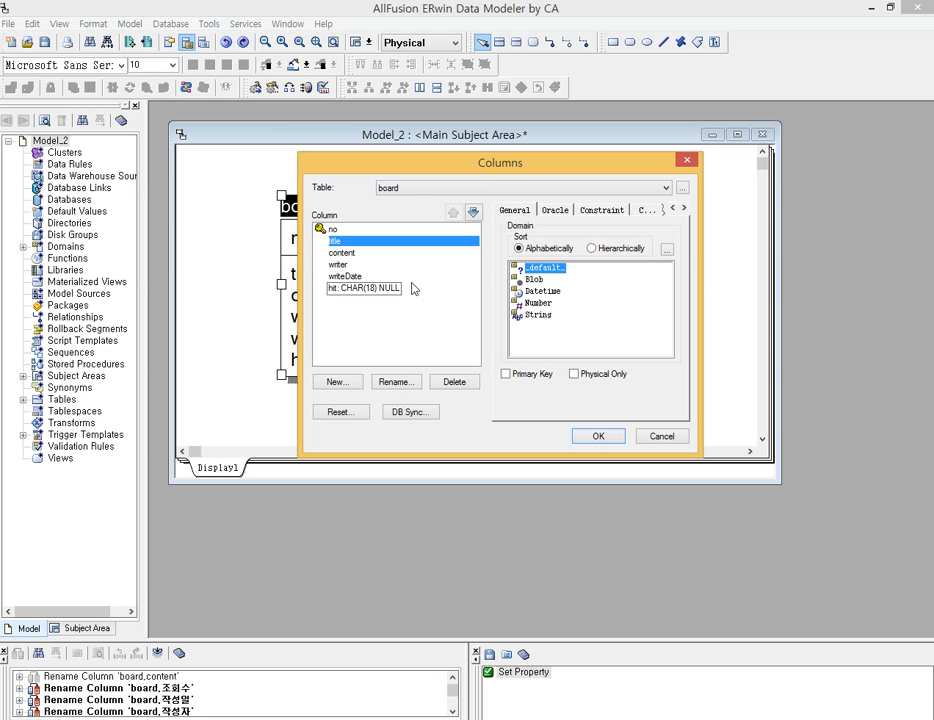
# Set the Oracle datatype of the no column to NUMBER.
pyautogui.click(556, 210)
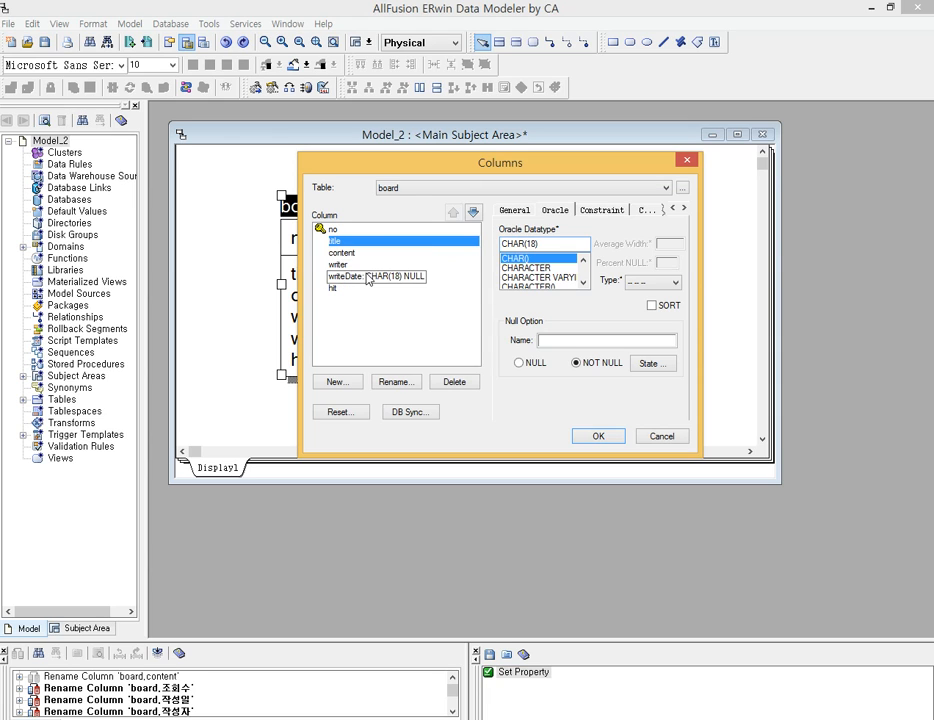
pyautogui.click(350, 231)
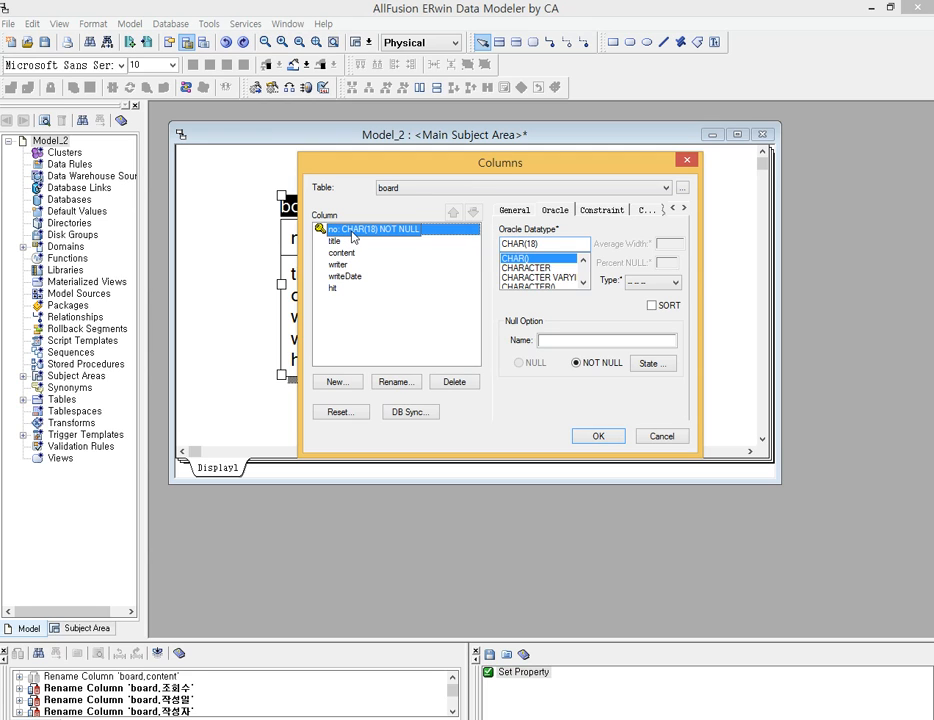
pyautogui.click(564, 243)
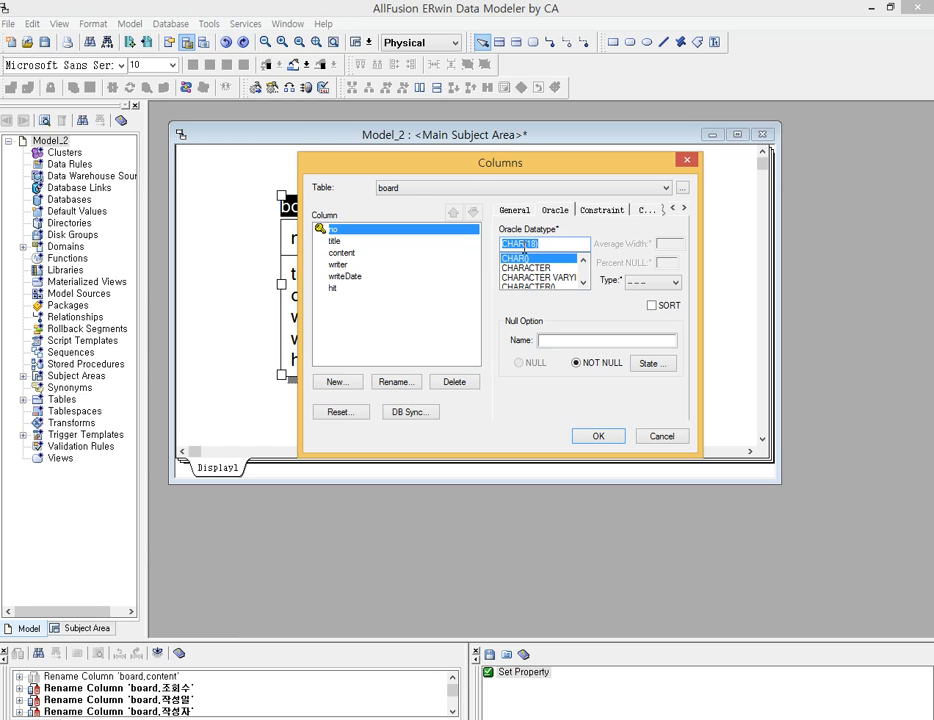
pyautogui.press('BackSpace')
pyautogui.write('nu')
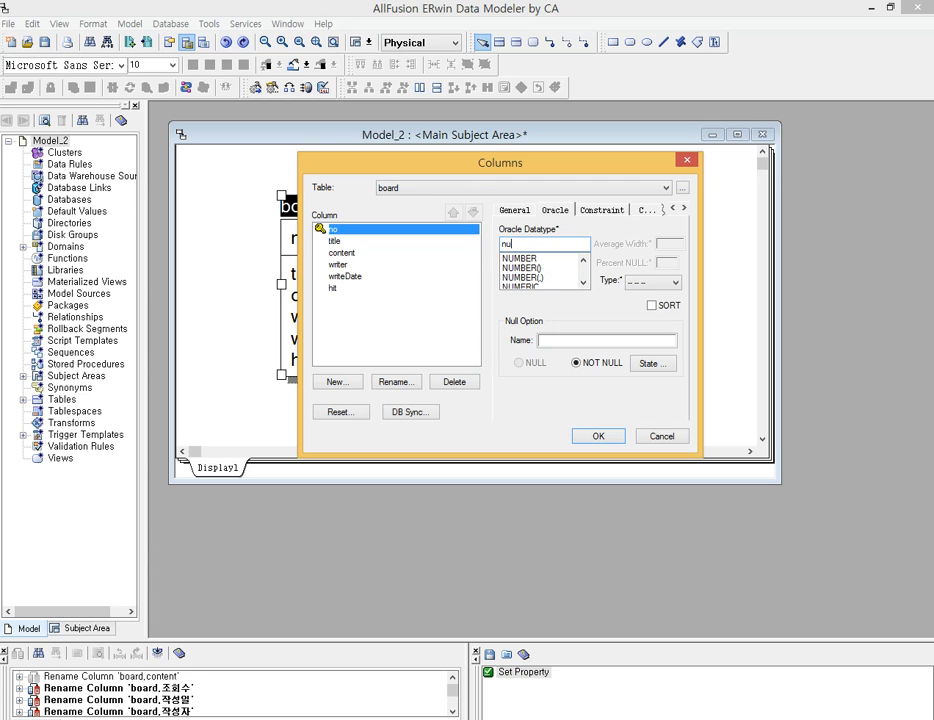
pyautogui.click(517, 258)
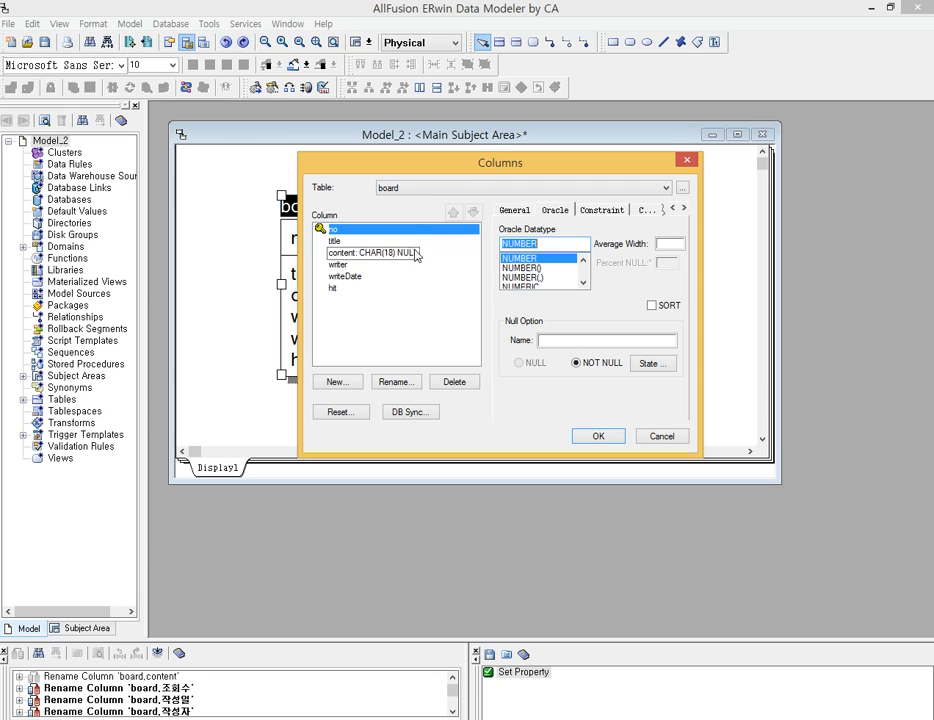
pyautogui.click(334, 241)
pyautogui.click(336, 231)
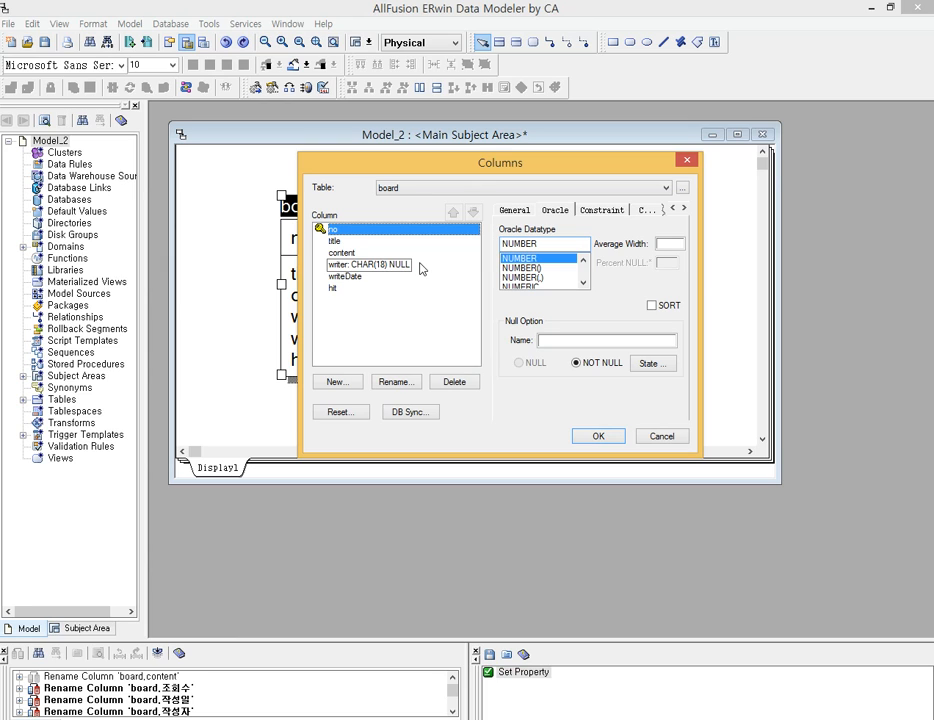
# Set the Oracle datatype of the title column to VARCHAR2(300).
pyautogui.click(352, 243)
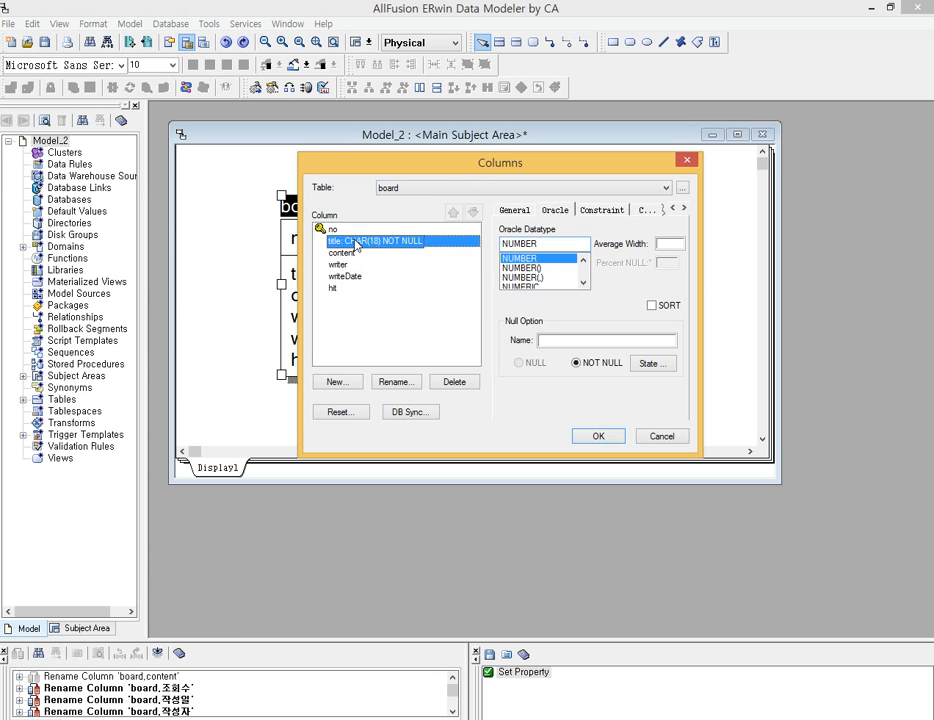
pyautogui.click(553, 241)
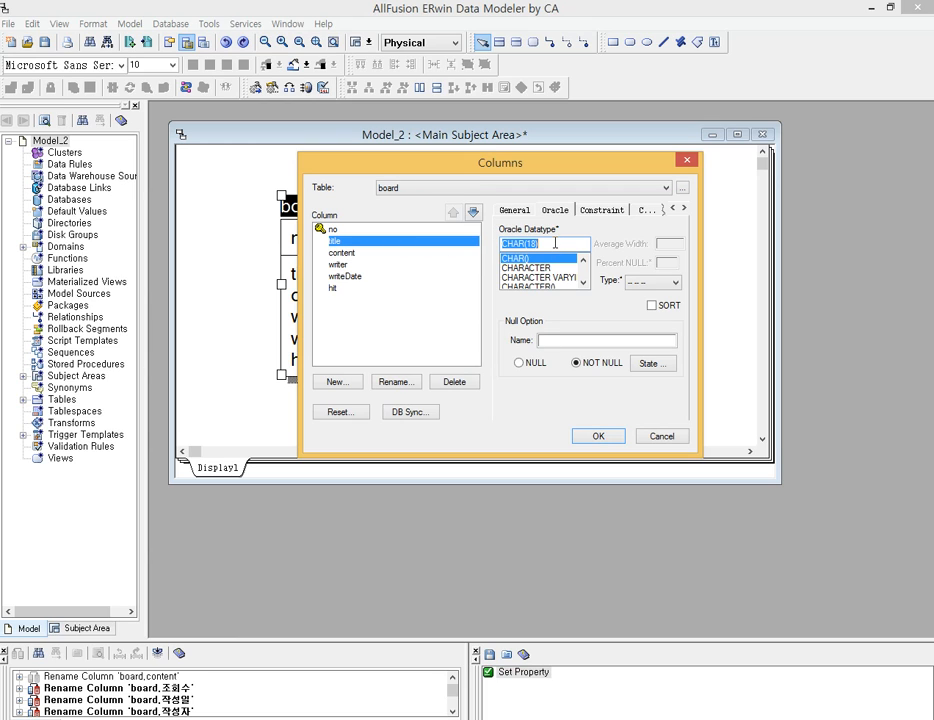
pyautogui.write('var')
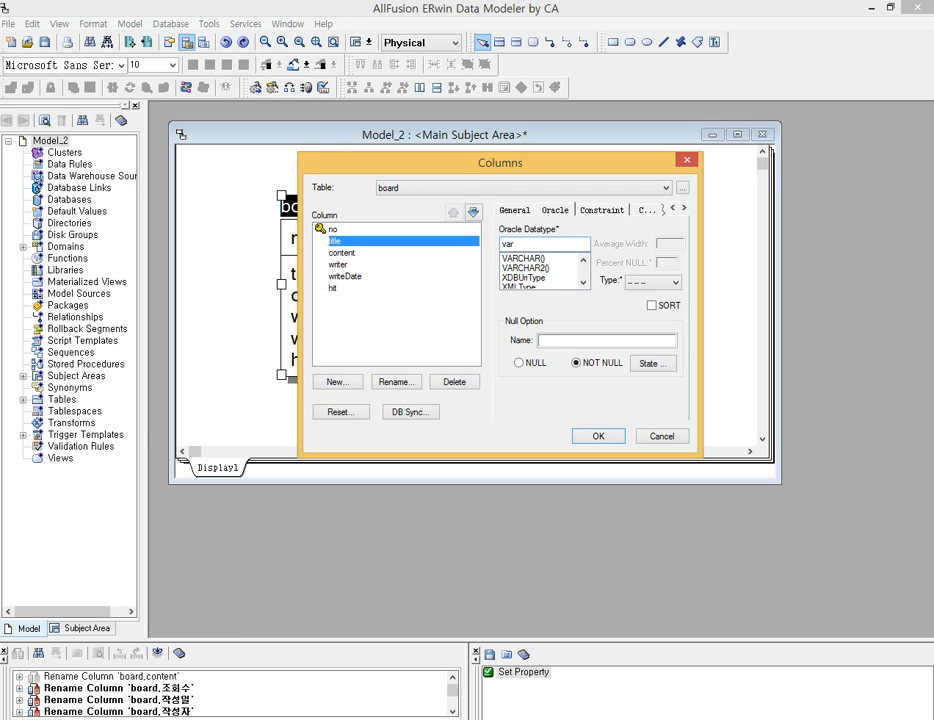
pyautogui.click(552, 268)
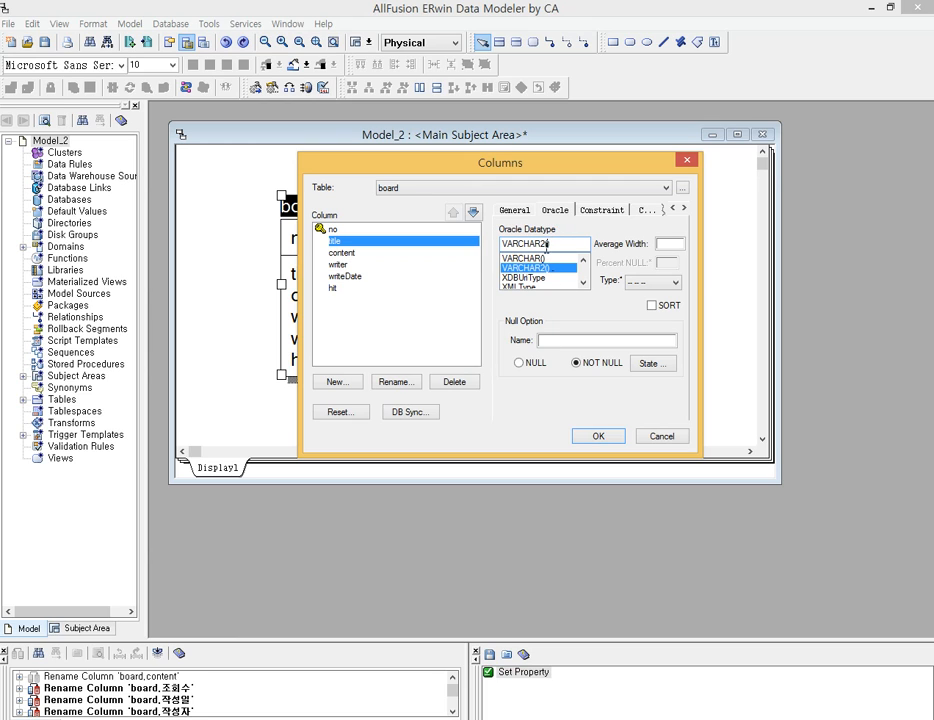
pyautogui.write('3')
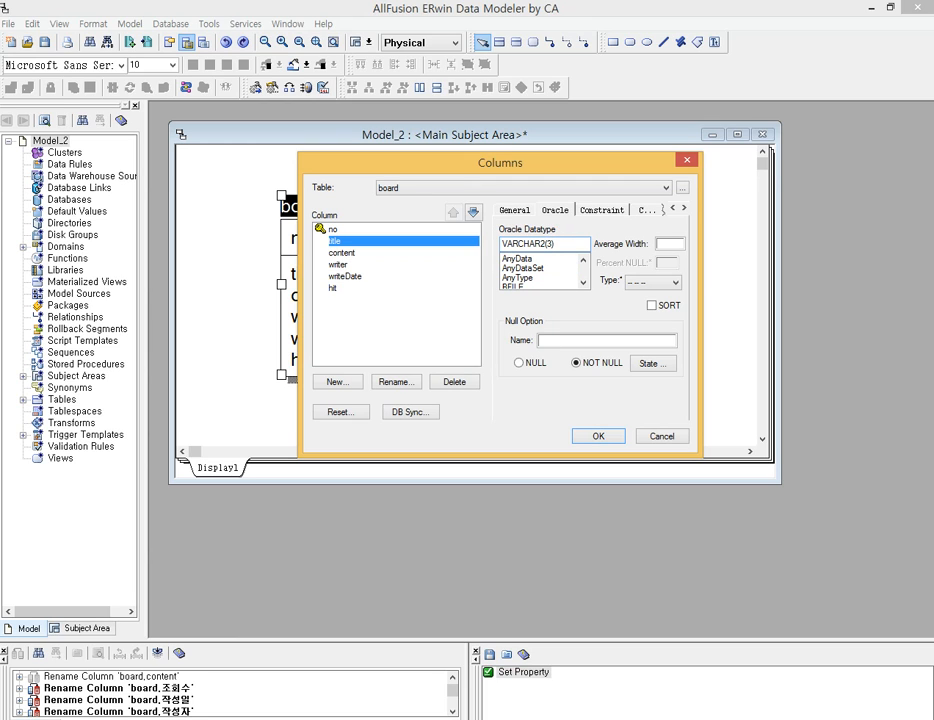
pyautogui.write('300')
pyautogui.click(670, 243)
pyautogui.click(560, 245)
pyautogui.click(560, 242)
pyautogui.click(557, 243)
pyautogui.press('BackSpace')
pyautogui.doubleClick(670, 243)
pyautogui.press('BackSpace')
pyautogui.doubleClick(557, 244)
pyautogui.click(557, 244)
# Set the Oracle datatype of the content column to VARCHAR2(2000) and apply the column changes.
pyautogui.click(352, 254)
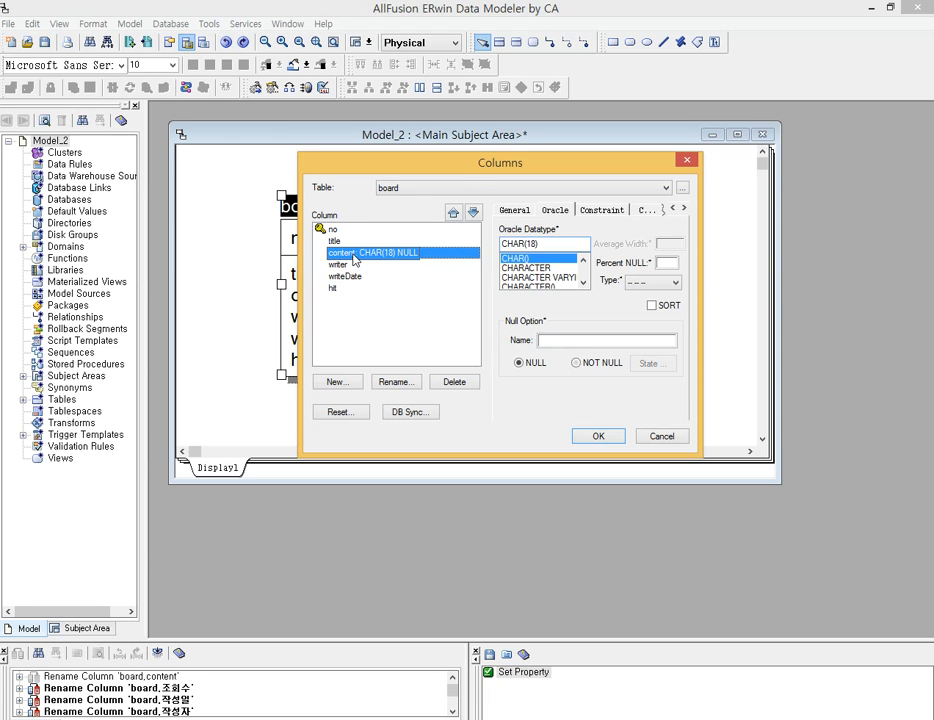
pyautogui.doubleClick(548, 245)
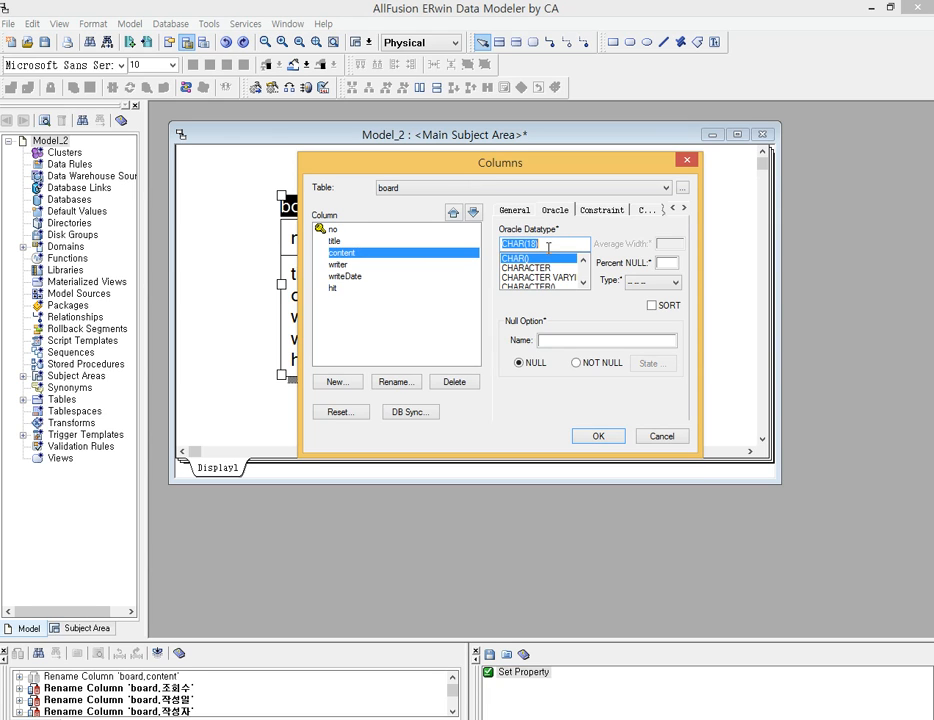
pyautogui.write('var')
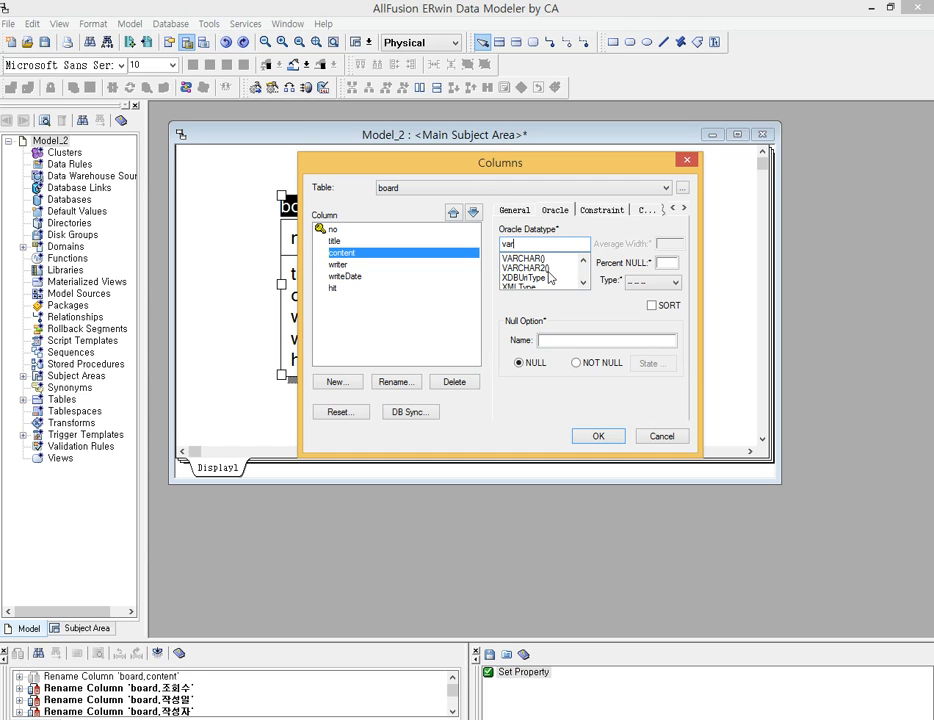
pyautogui.write('char2()')
pyautogui.press('Left')
pyautogui.write('2000')
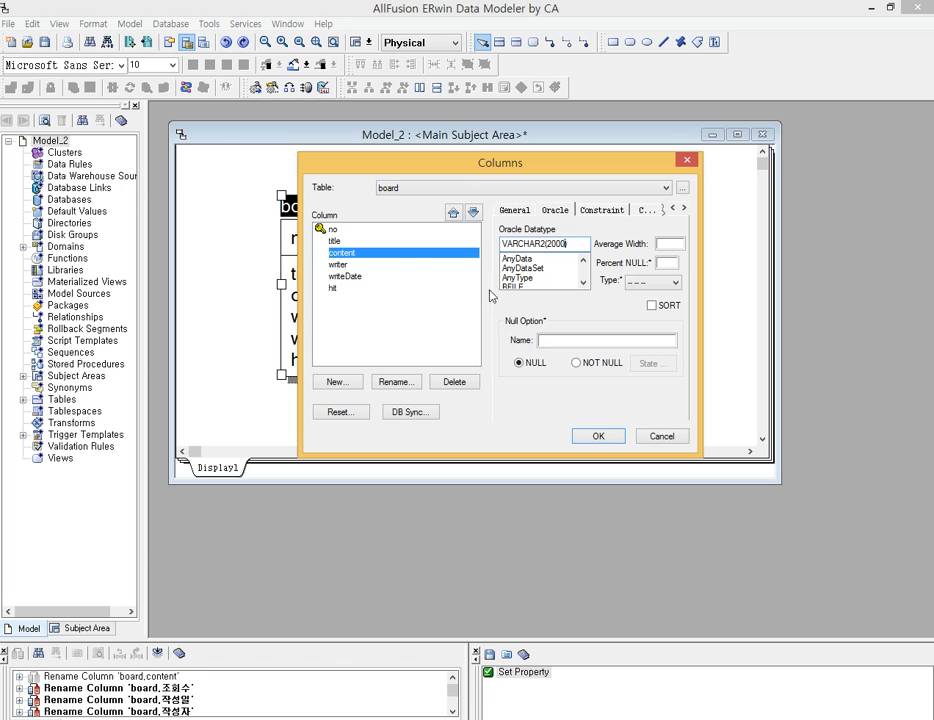
pyautogui.press('Return')
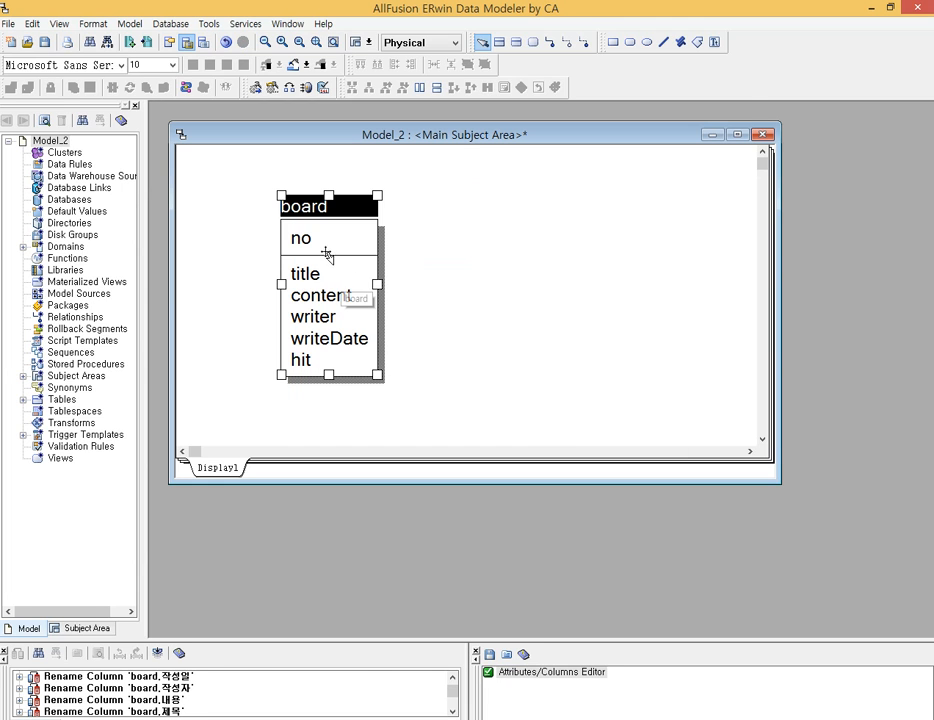
# Set the Oracle datatype of the board table's writer column to VARCHAR2(30).
pyautogui.rightClick(366, 257)
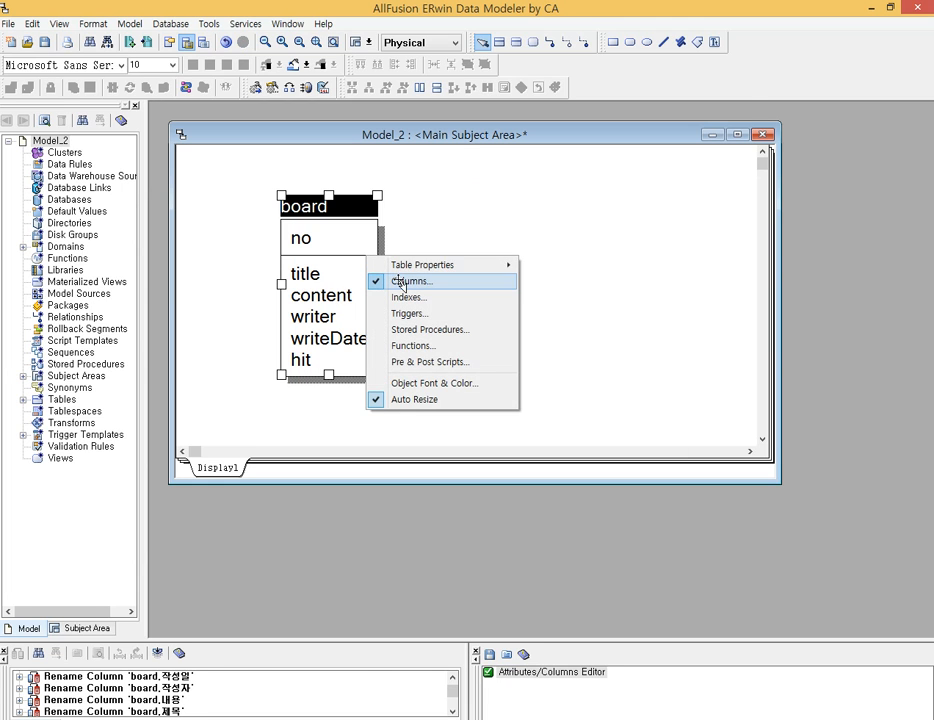
pyautogui.click(400, 281)
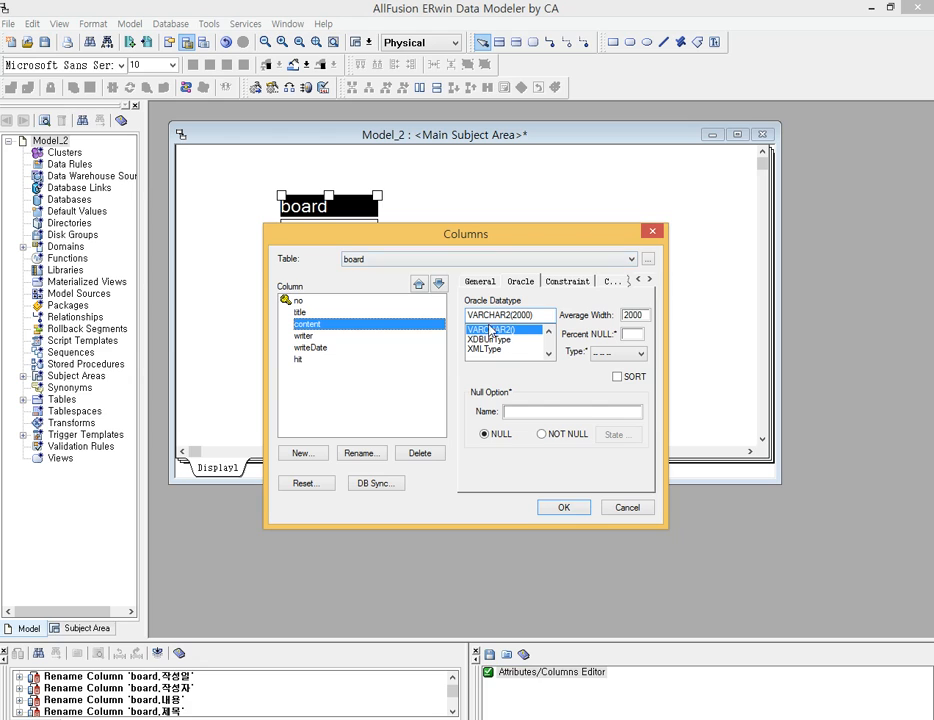
pyautogui.click(305, 336)
pyautogui.doubleClick(510, 317)
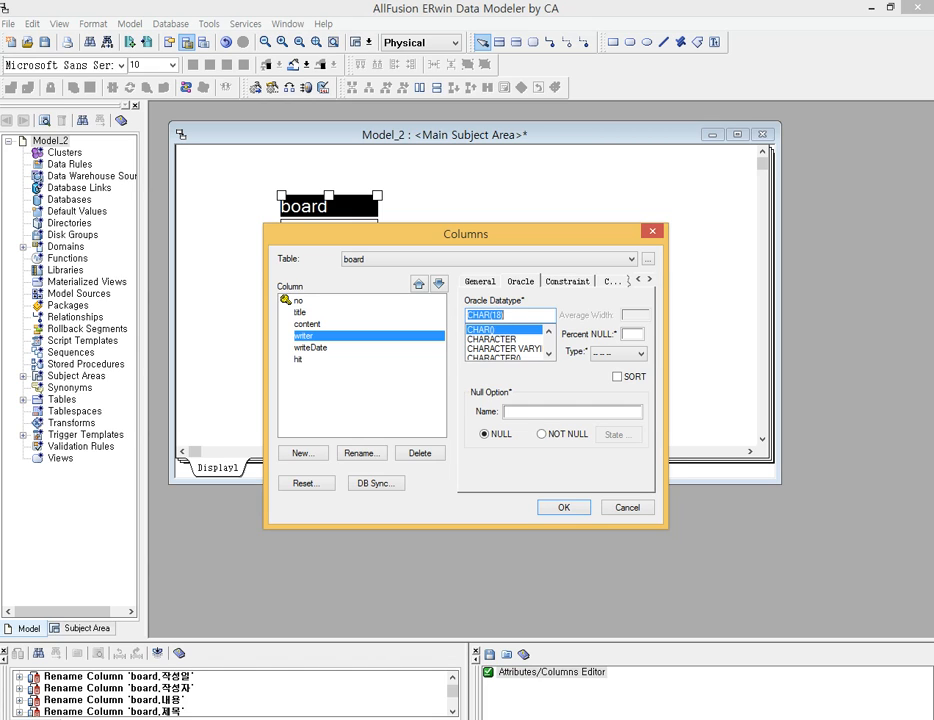
pyautogui.write('va')
pyautogui.click(504, 339)
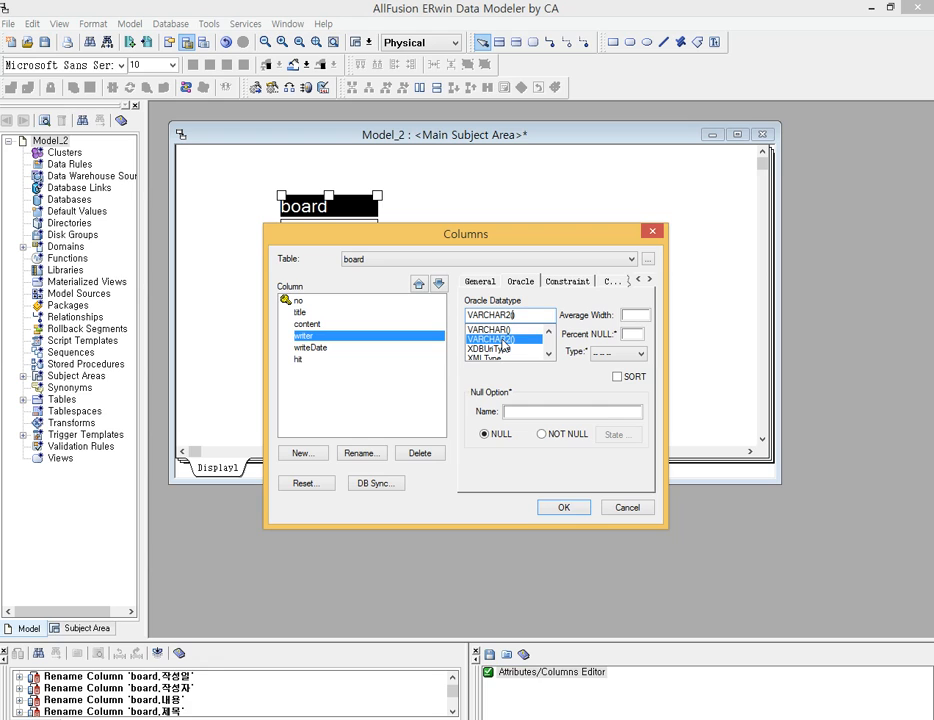
pyautogui.write('30')
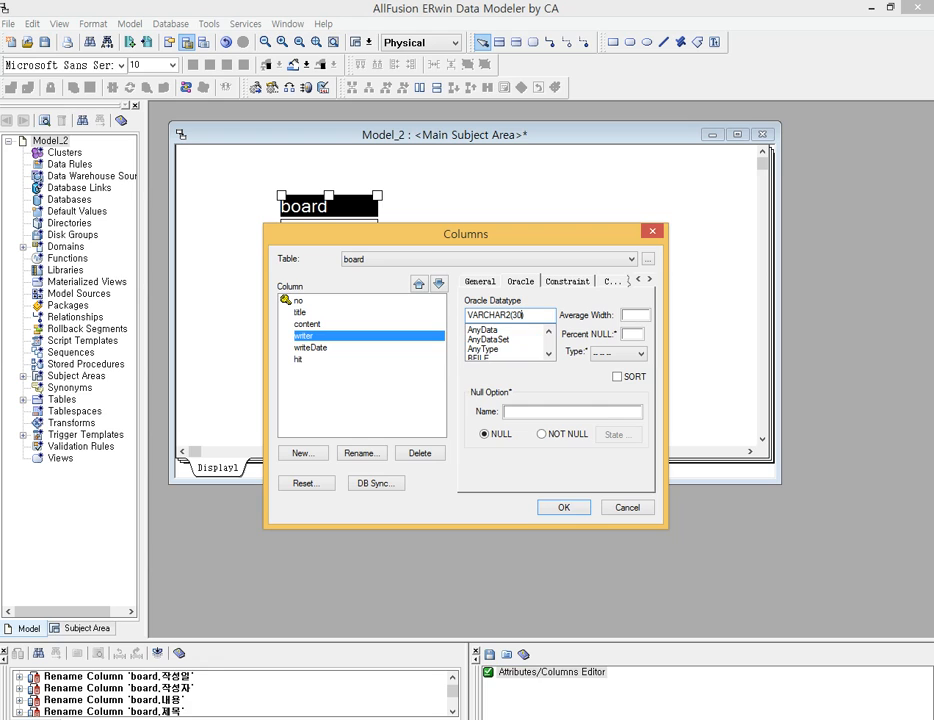
# Set the Oracle datatype of the writeDate column to DATE.
pyautogui.click(312, 348)
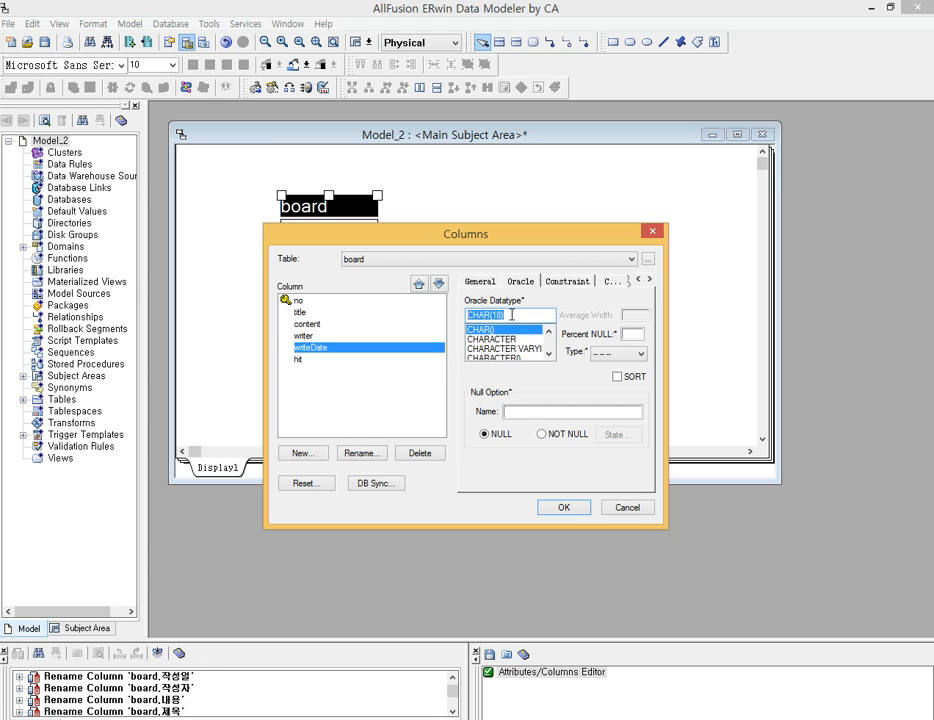
pyautogui.write('dat')
pyautogui.click(488, 331)
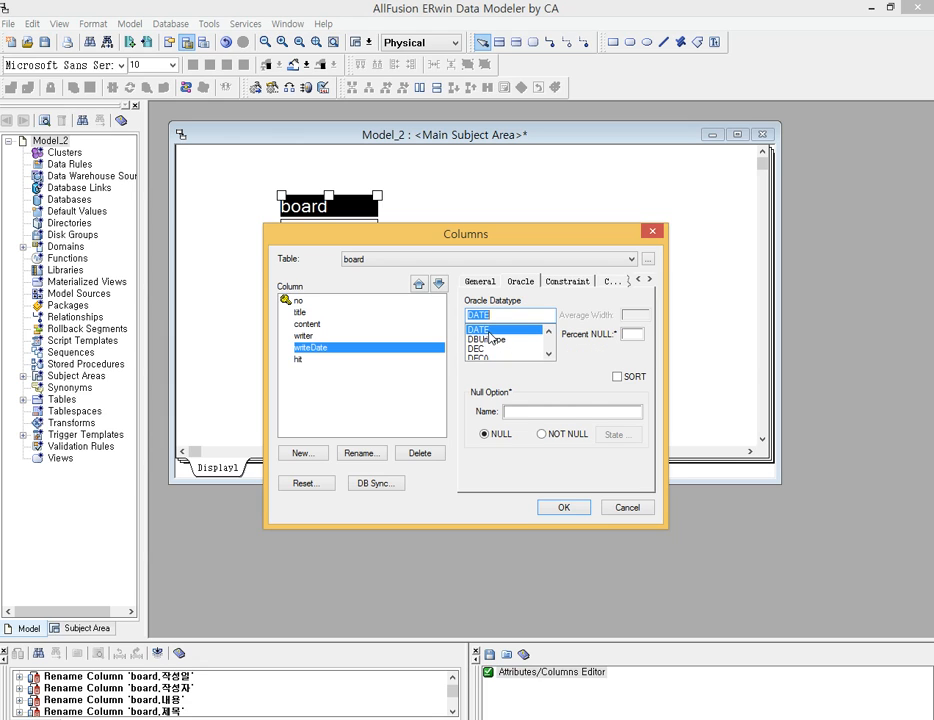
# Set the Oracle datatype of the hit column to NUMBER.
pyautogui.click(305, 360)
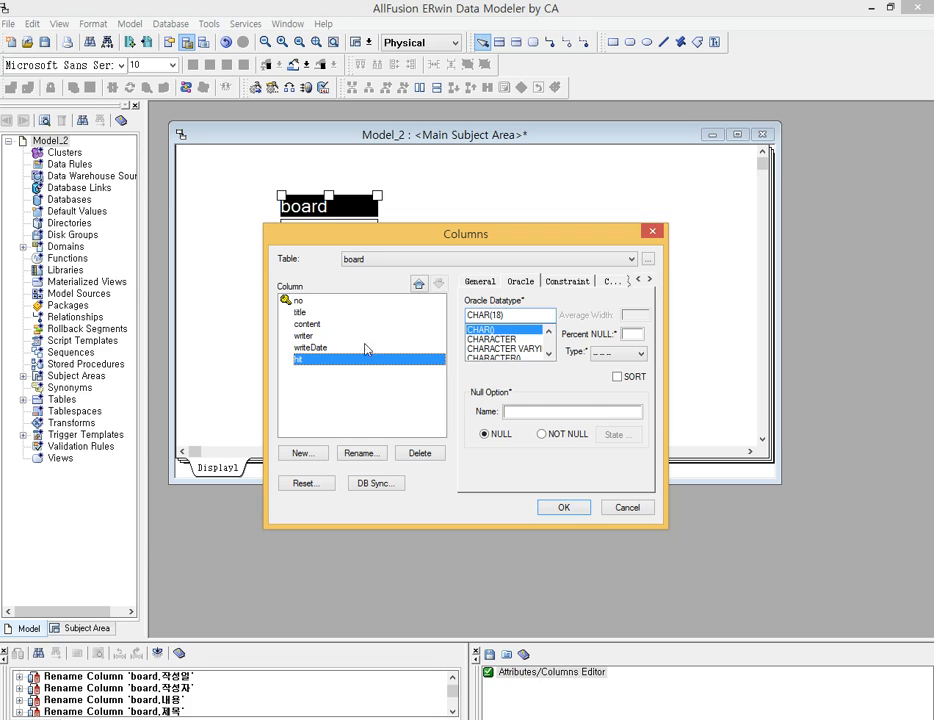
pyautogui.click(512, 314)
pyautogui.write('nu')
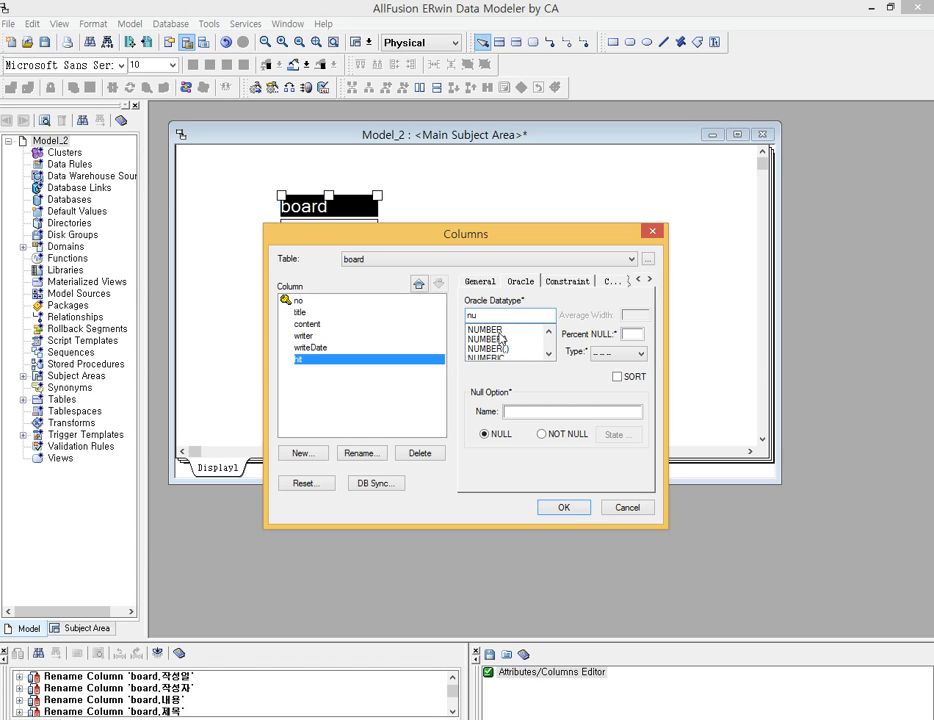
pyautogui.click(501, 333)
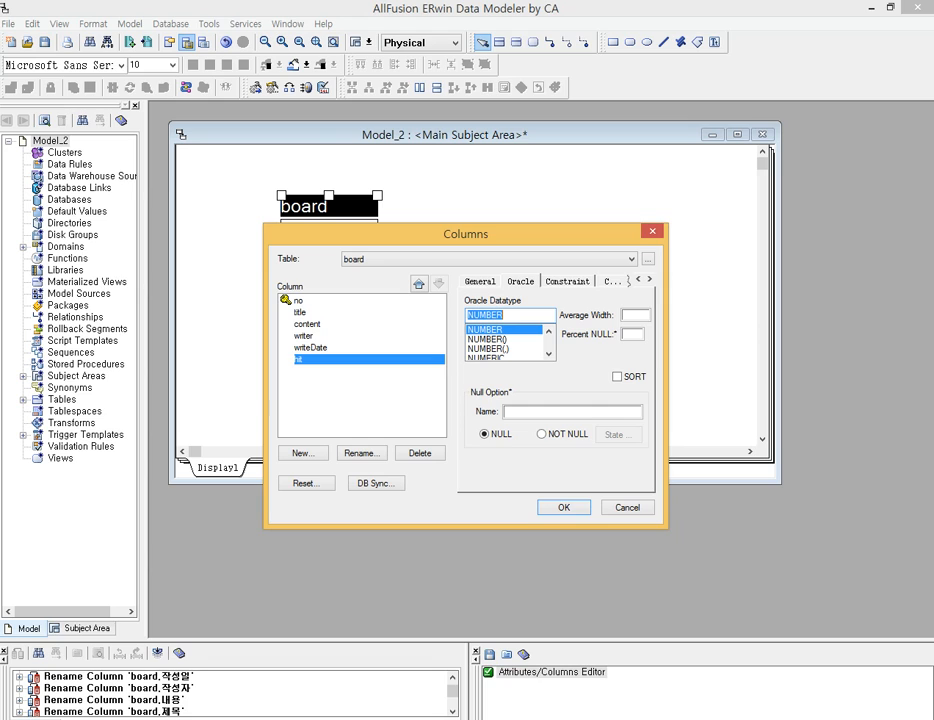
pyautogui.hotkey('alt', 'Tab')
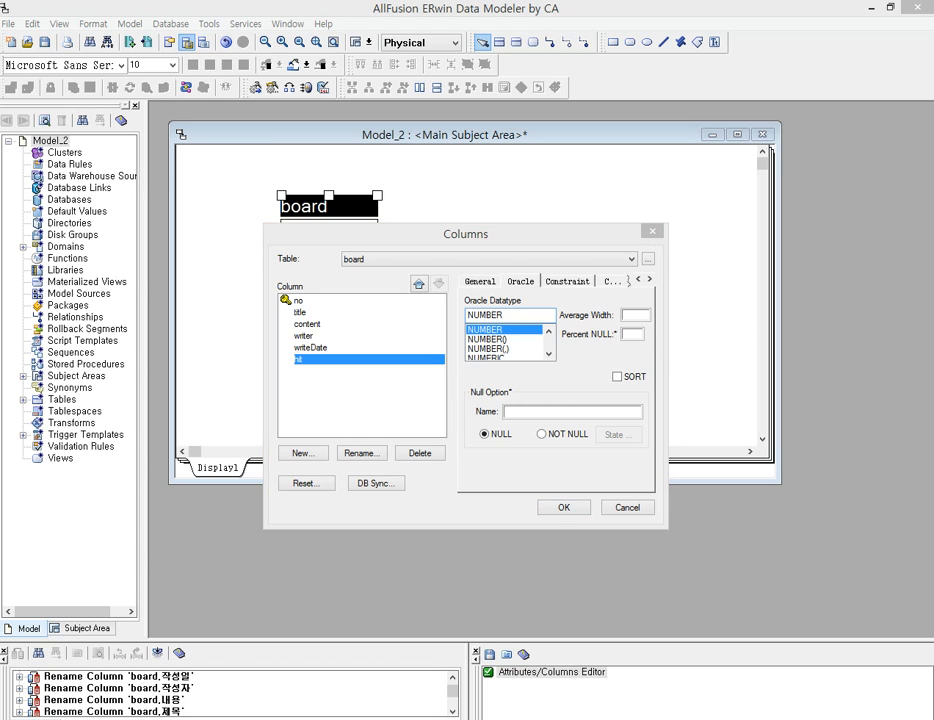
pyautogui.click(467, 238)
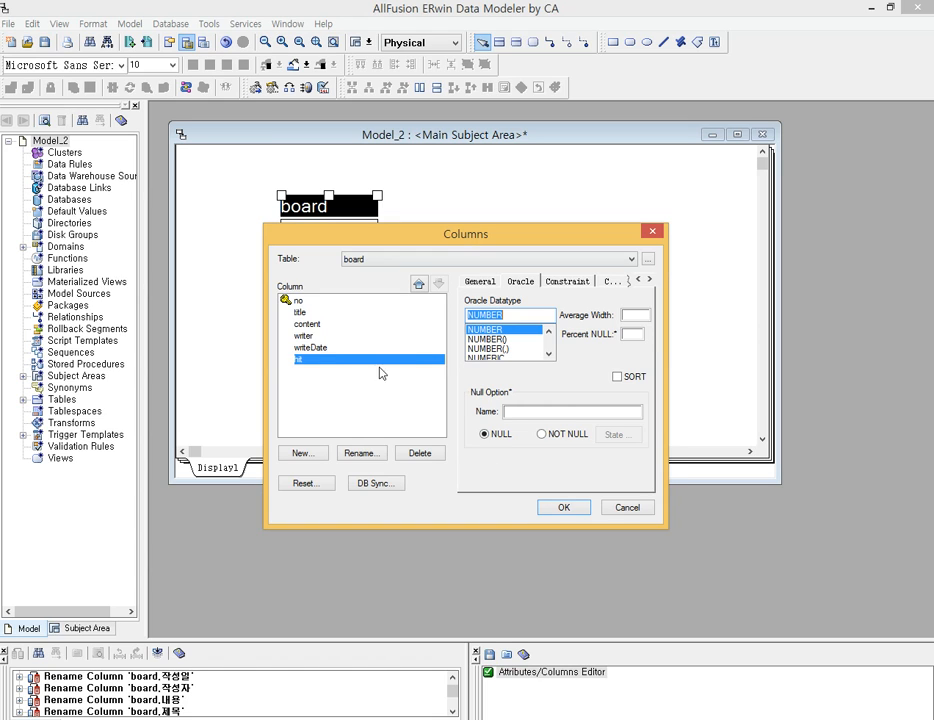
# Set the null option of the writer, content and title columns to NOT NULL.
pyautogui.click(323, 359)
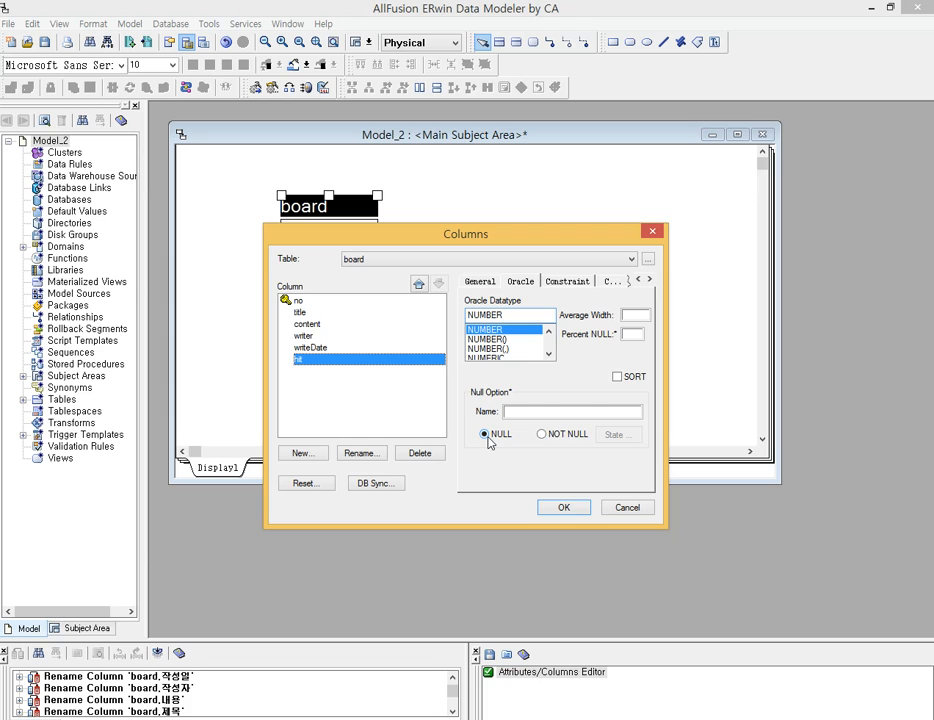
pyautogui.click(308, 348)
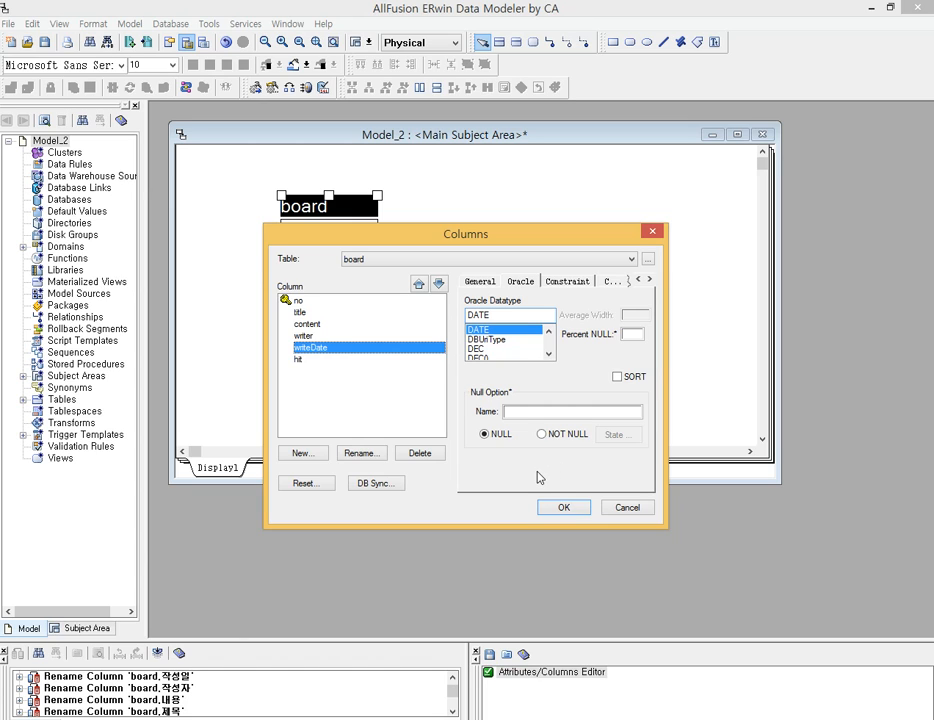
pyautogui.click(314, 338)
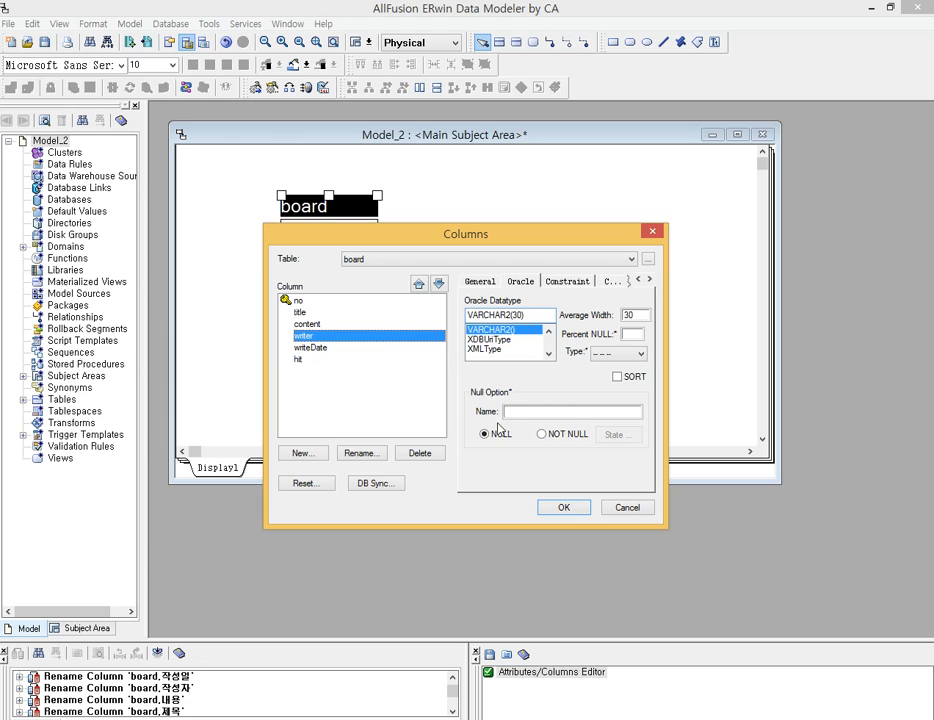
pyautogui.click(543, 434)
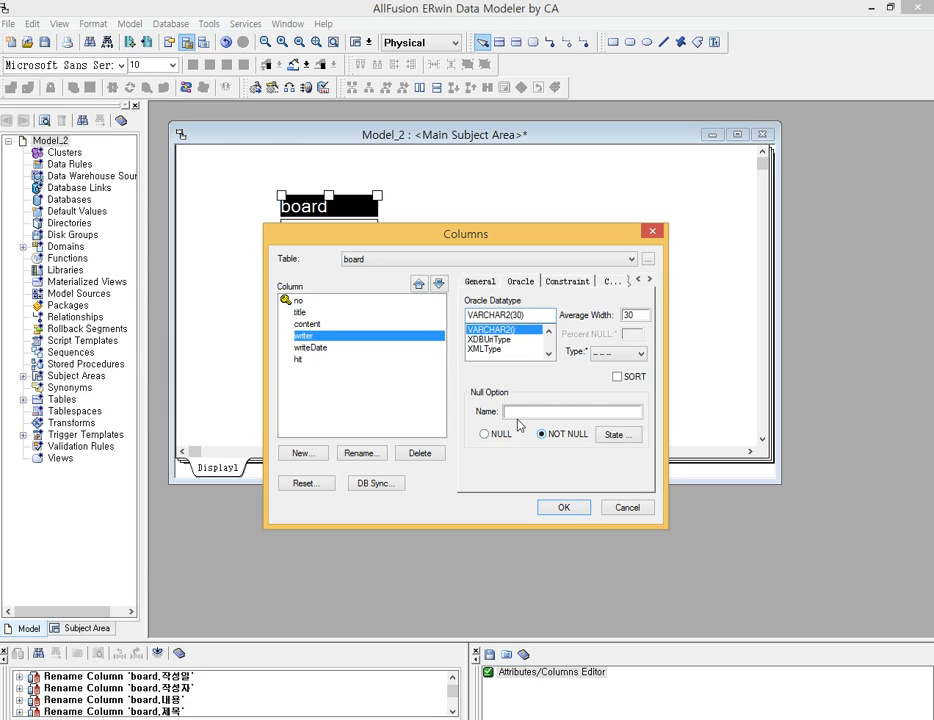
pyautogui.click(308, 324)
pyautogui.click(543, 434)
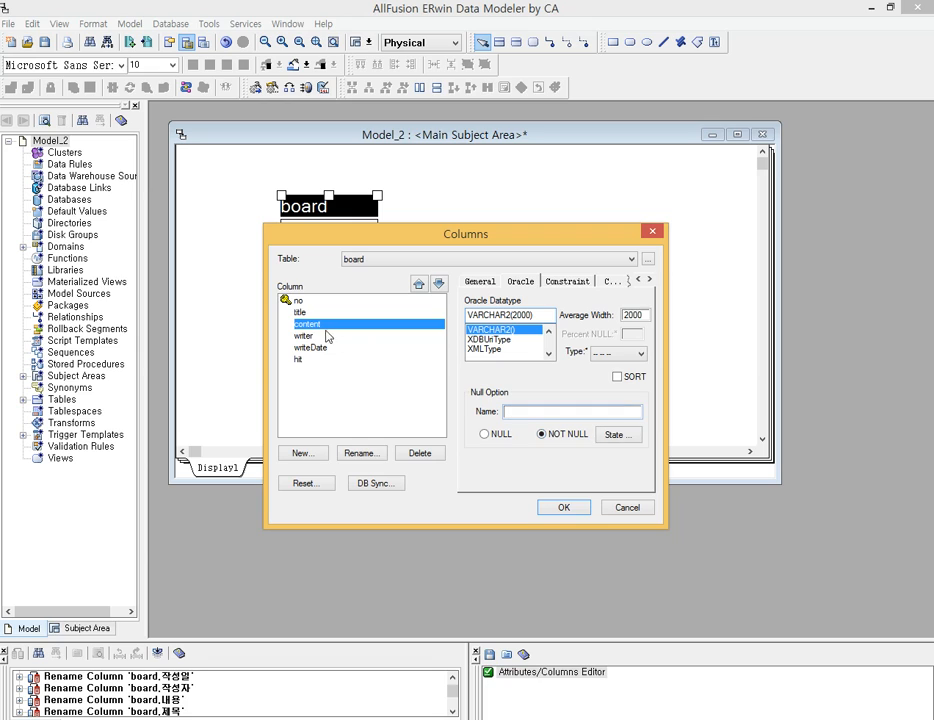
pyautogui.click(305, 312)
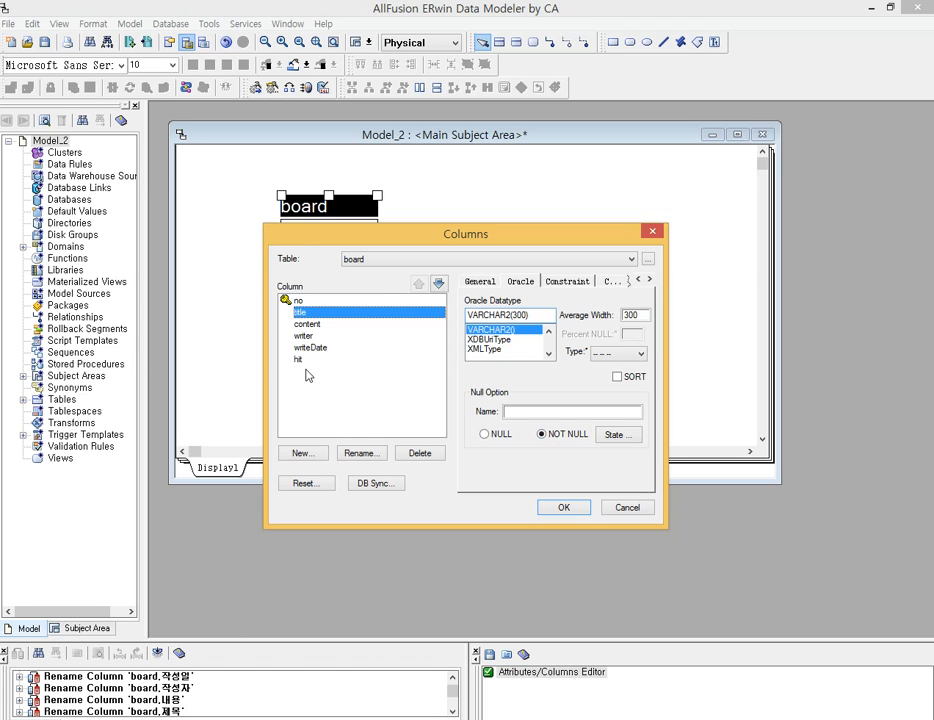
# Open the constraint settings of the writeDate column and check its available default values.
pyautogui.click(302, 300)
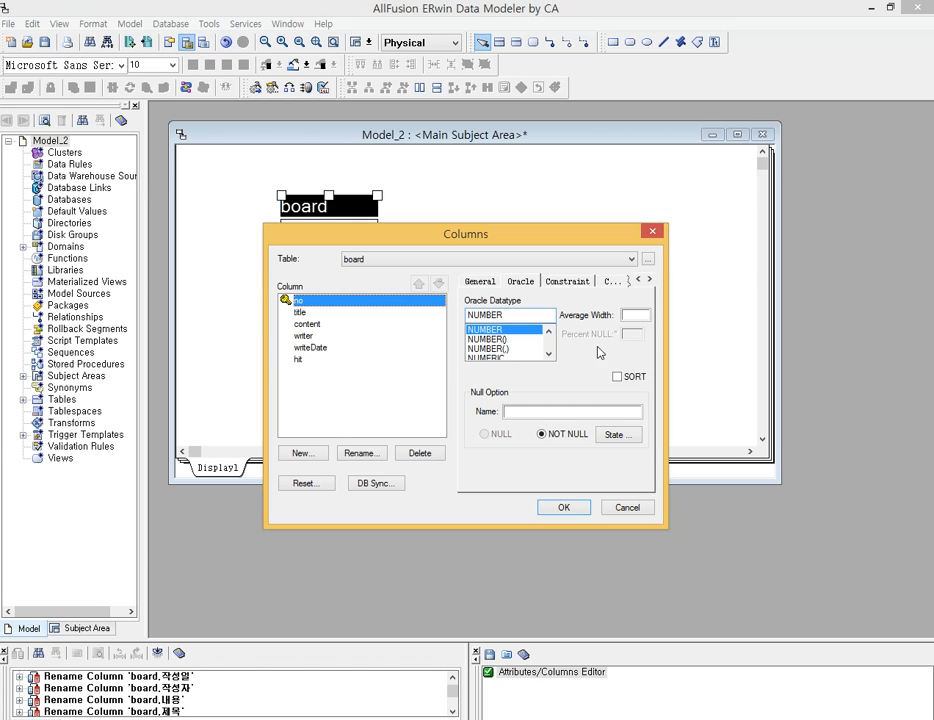
pyautogui.click(588, 282)
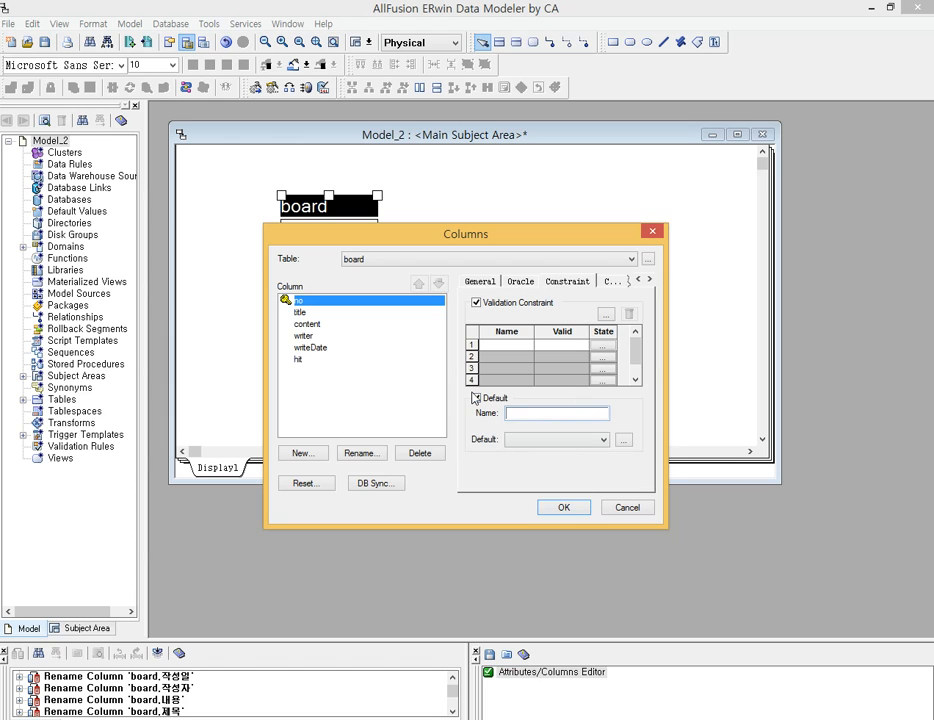
pyautogui.click(322, 350)
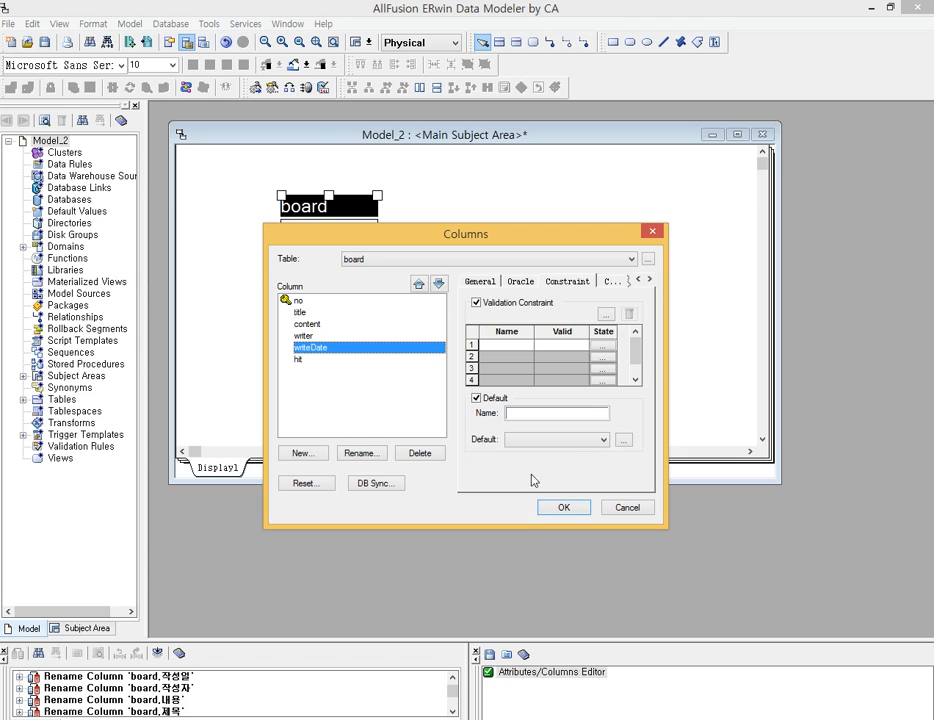
pyautogui.click(560, 440)
pyautogui.click(557, 453)
pyautogui.click(542, 414)
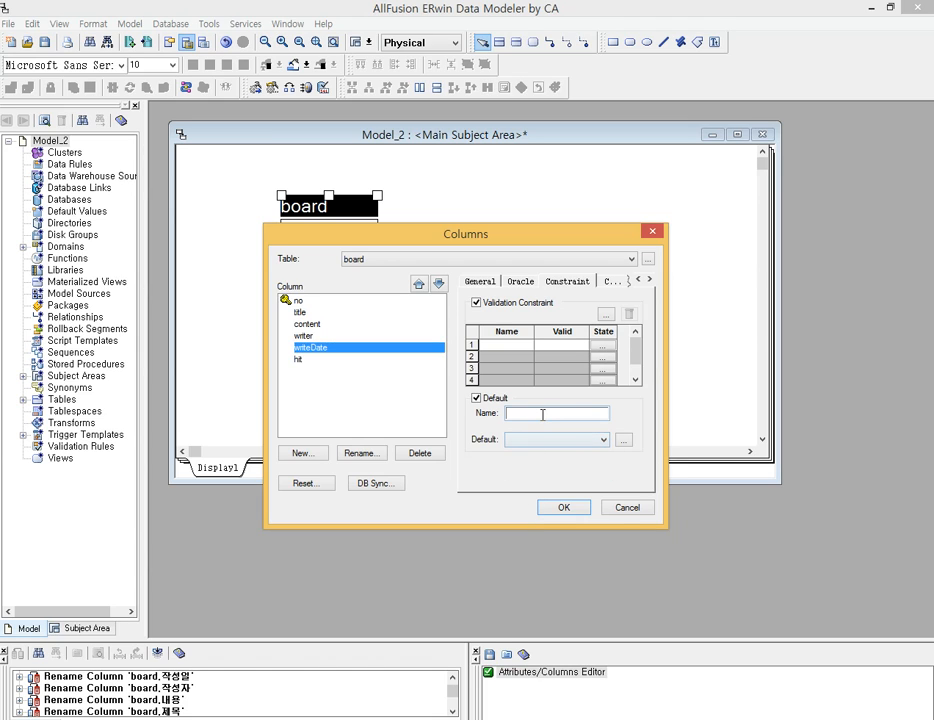
pyautogui.click(624, 441)
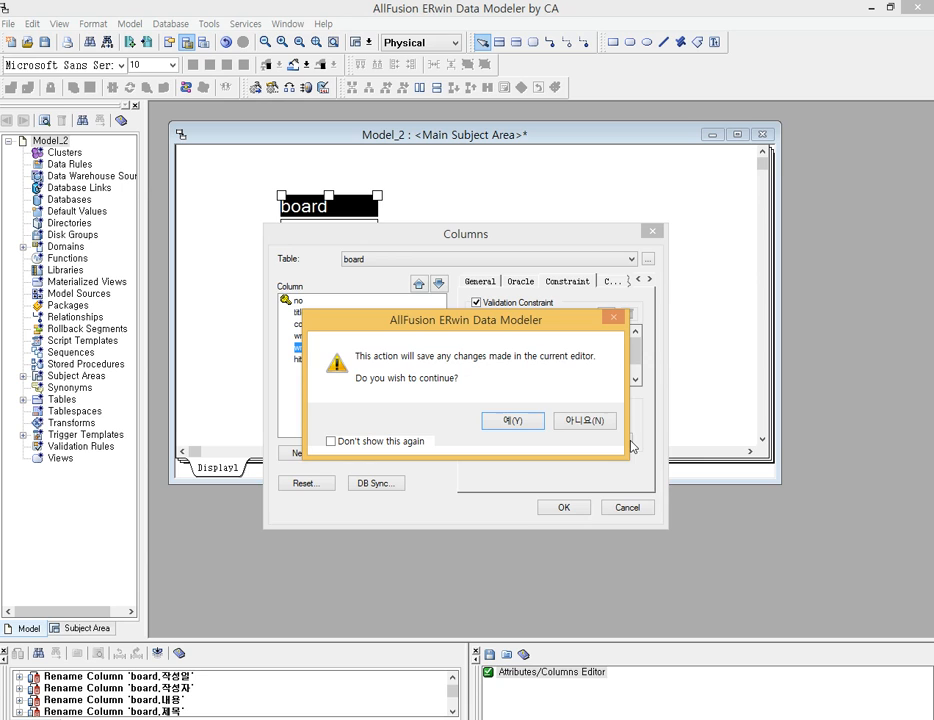
pyautogui.moveTo(484, 319); pyautogui.dragTo(494, 223)
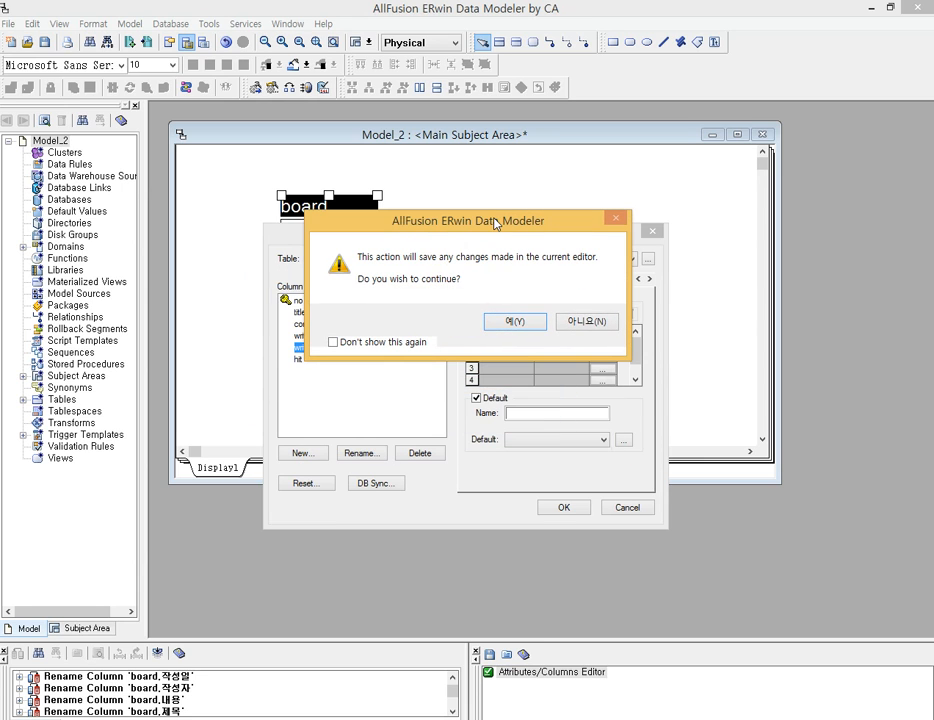
pyautogui.click(514, 322)
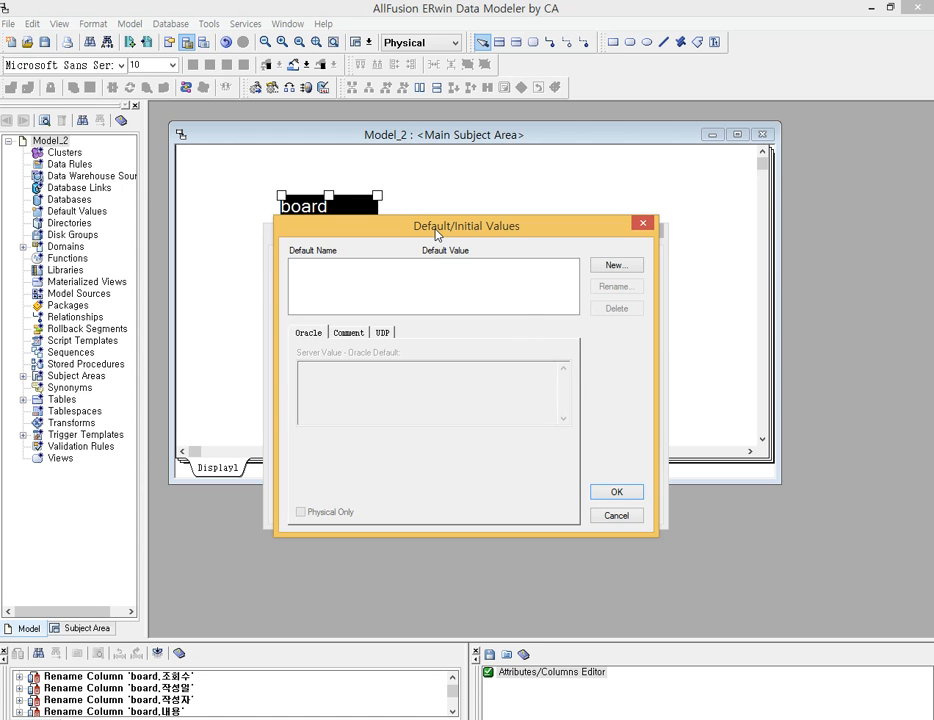
pyautogui.moveTo(435, 235); pyautogui.dragTo(574, 176)
pyautogui.moveTo(771, 152); pyautogui.dragTo(735, 168)
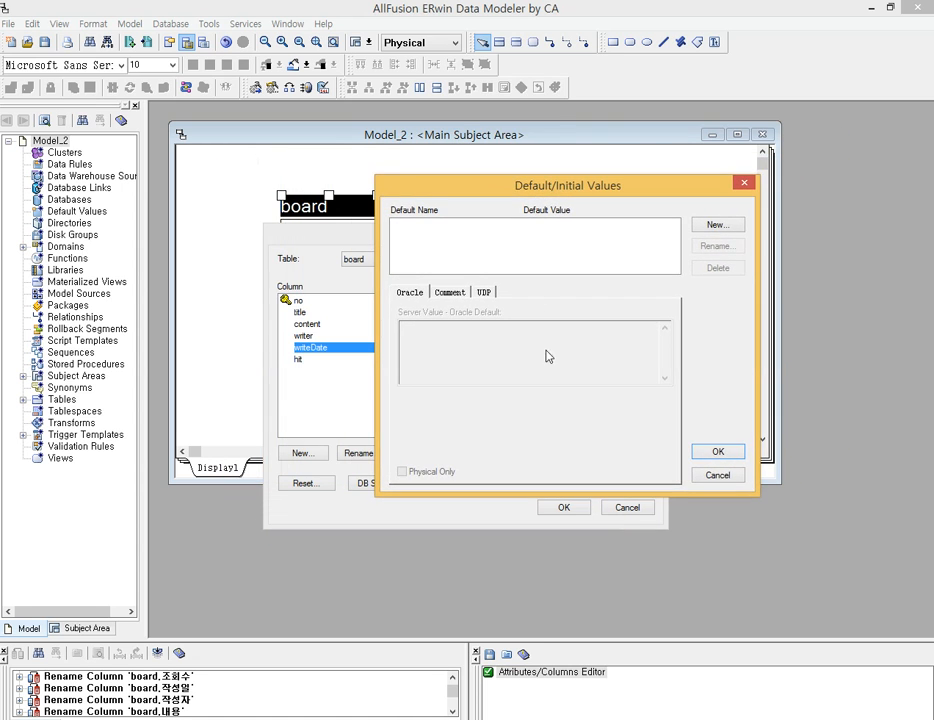
pyautogui.click(715, 475)
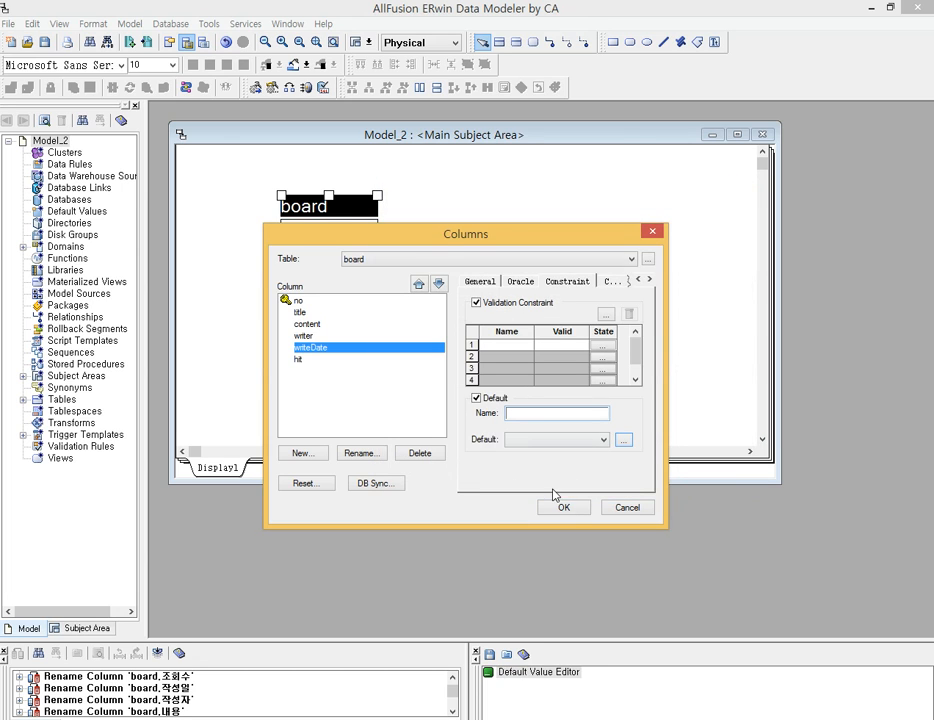
# Create a default value with the logical name today and set its Oracle server value to sysdate.
pyautogui.click(624, 440)
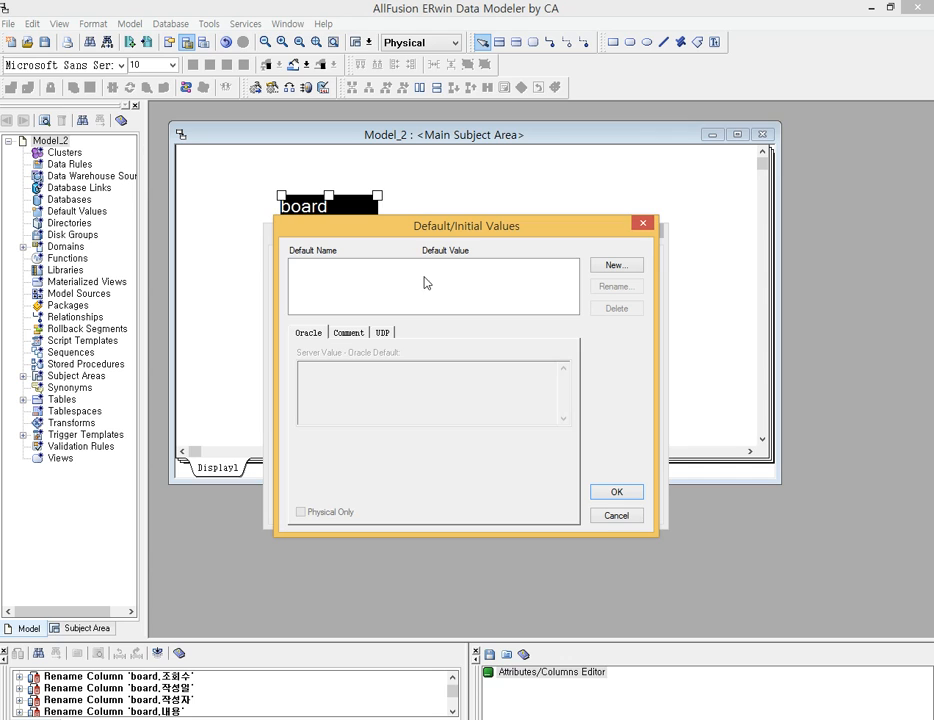
pyautogui.click(612, 265)
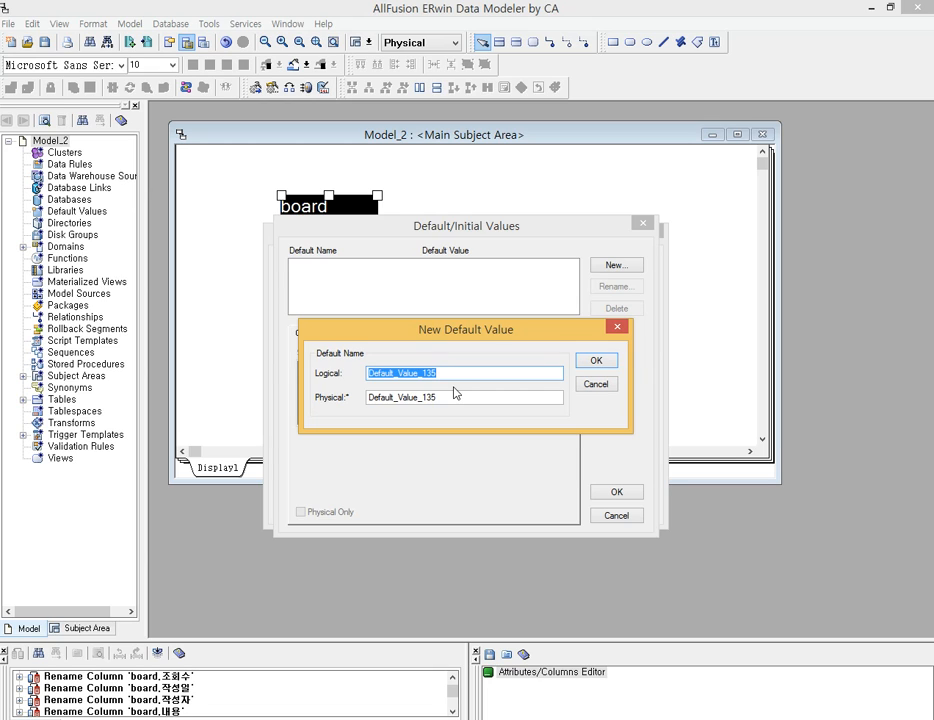
pyautogui.write('today')
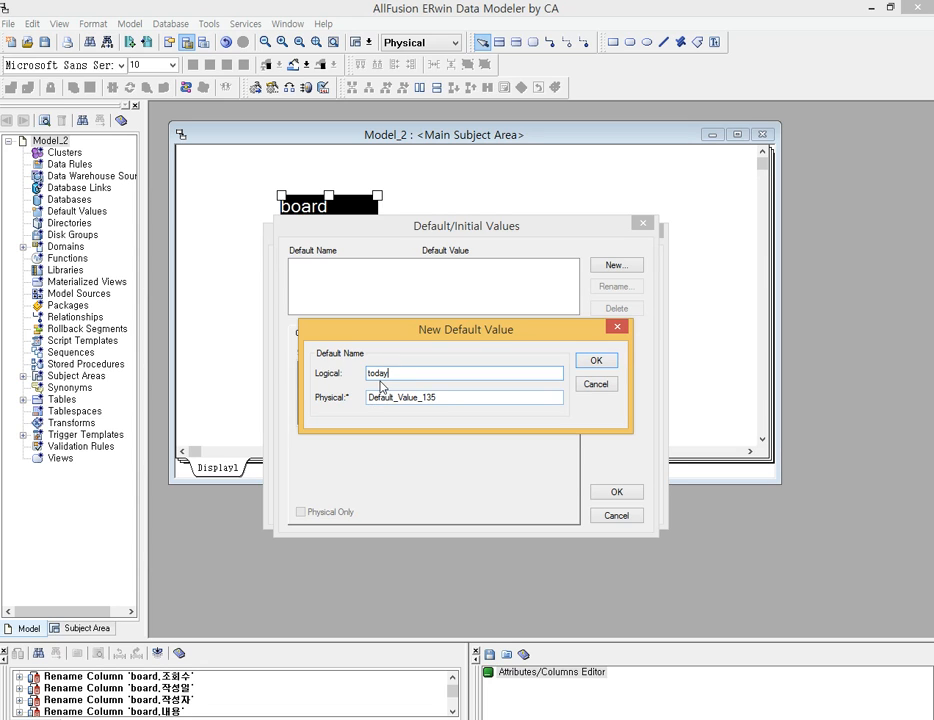
pyautogui.click(597, 361)
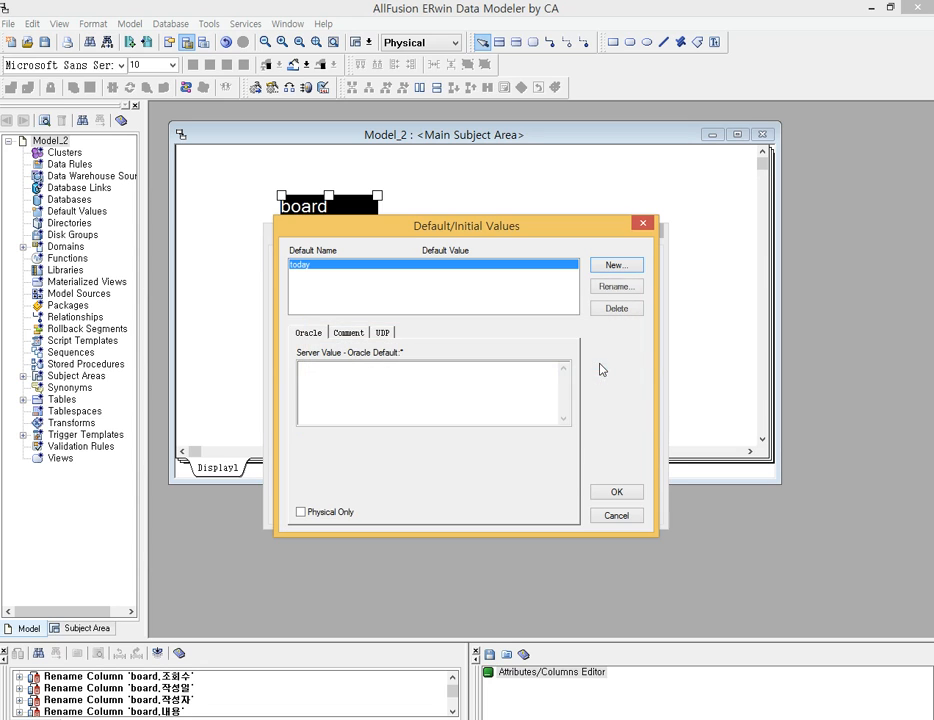
pyautogui.click(305, 265)
pyautogui.click(321, 364)
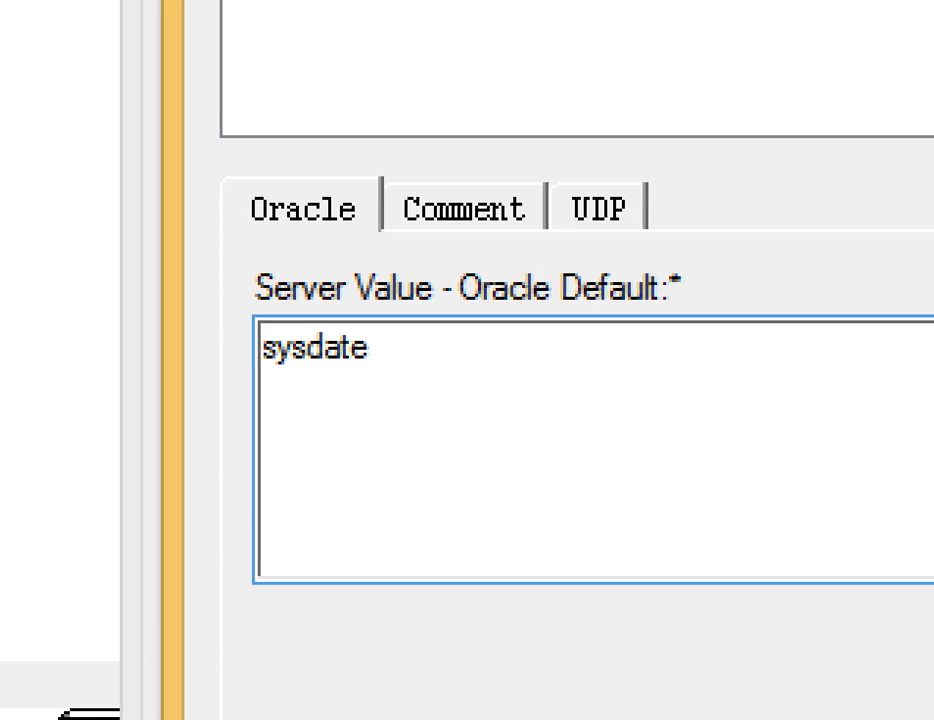
pyautogui.click(309, 398)
pyautogui.moveTo(311, 105)
pyautogui.mouseDown()
pyautogui.moveTo(205, 131)
pyautogui.moveTo(298, 25)
pyautogui.moveTo(302, 118)
pyautogui.mouseUp()
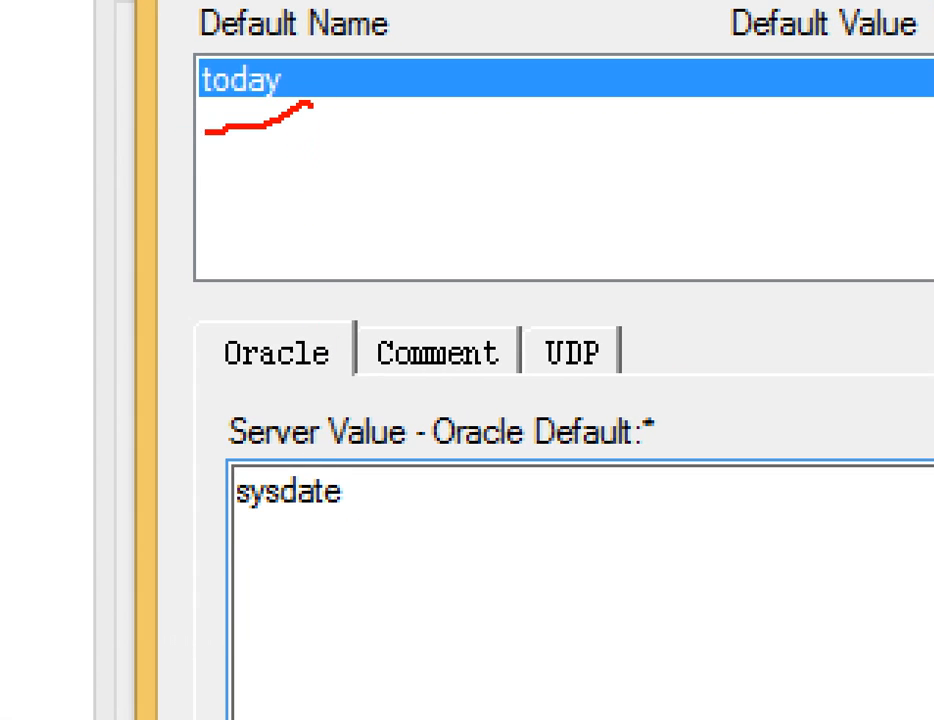
pyautogui.moveTo(392, 520)
pyautogui.mouseDown()
pyautogui.moveTo(205, 546)
pyautogui.moveTo(375, 456)
pyautogui.moveTo(367, 548)
pyautogui.mouseUp()
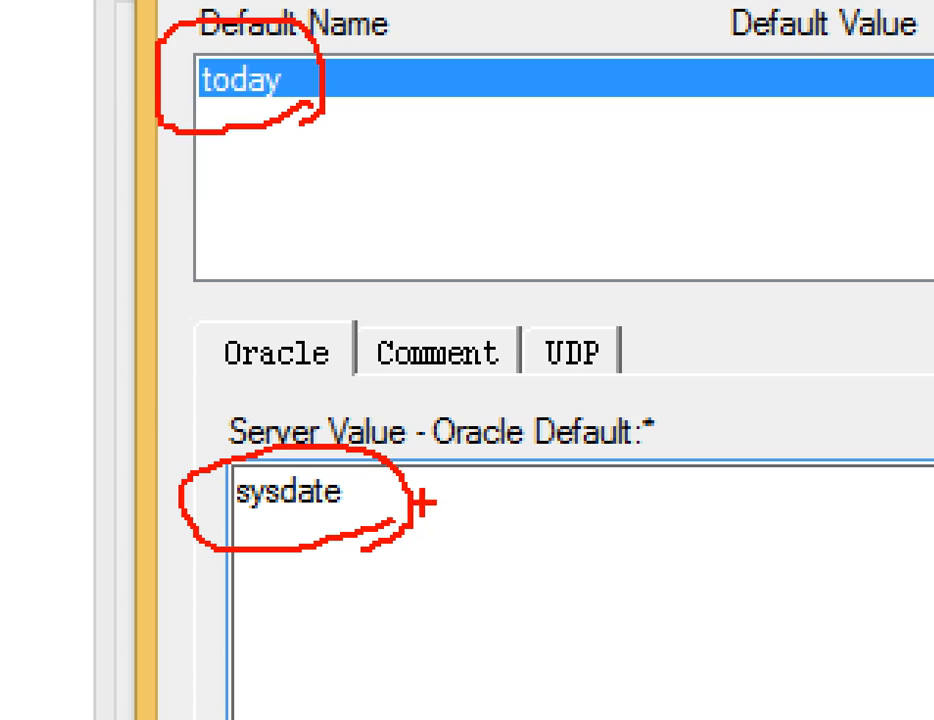
pyautogui.moveTo(369, 462); pyautogui.dragTo(367, 480)
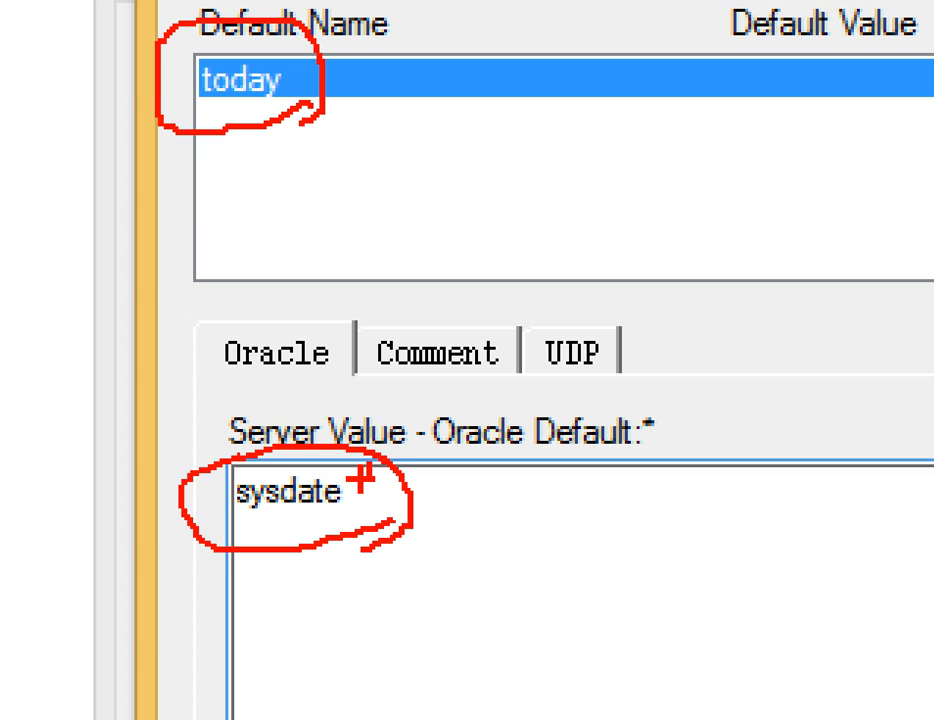
# Save the default value today and assign it as the default of the writeDate column.
pyautogui.press('Escape')
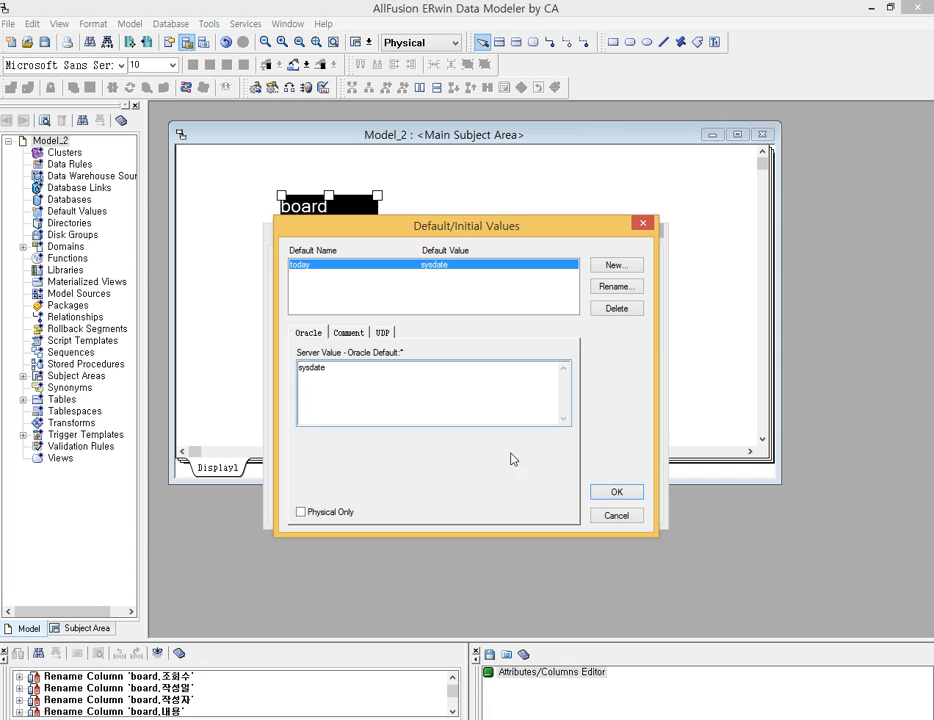
pyautogui.click(617, 492)
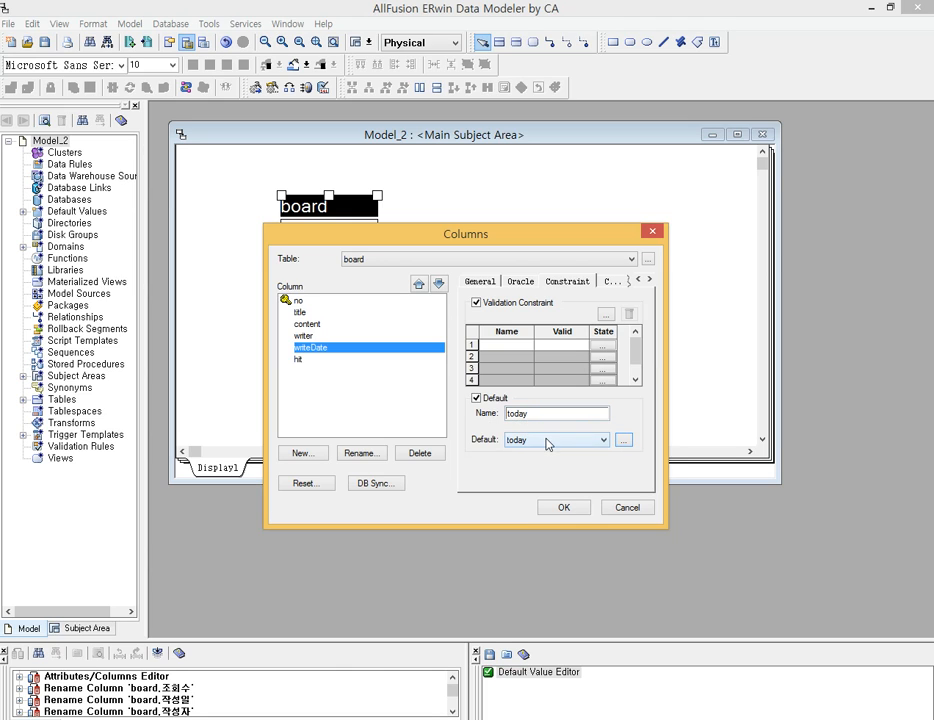
pyautogui.click(548, 443)
pyautogui.click(538, 458)
# Create a new default value with the logical name zero for the hit column.
pyautogui.click(308, 360)
pyautogui.click(603, 440)
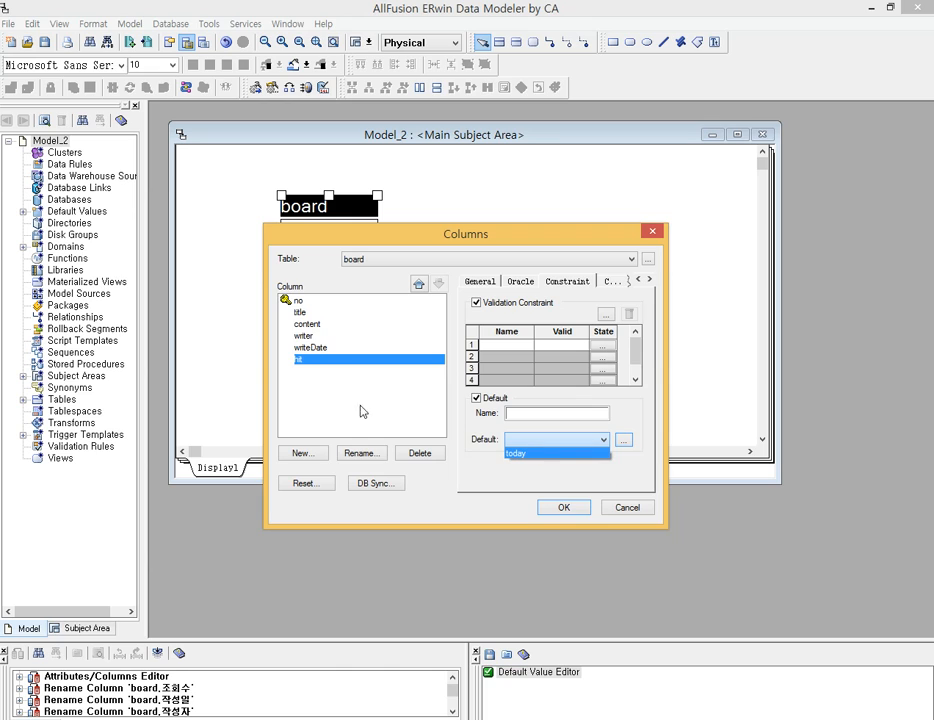
pyautogui.click(625, 441)
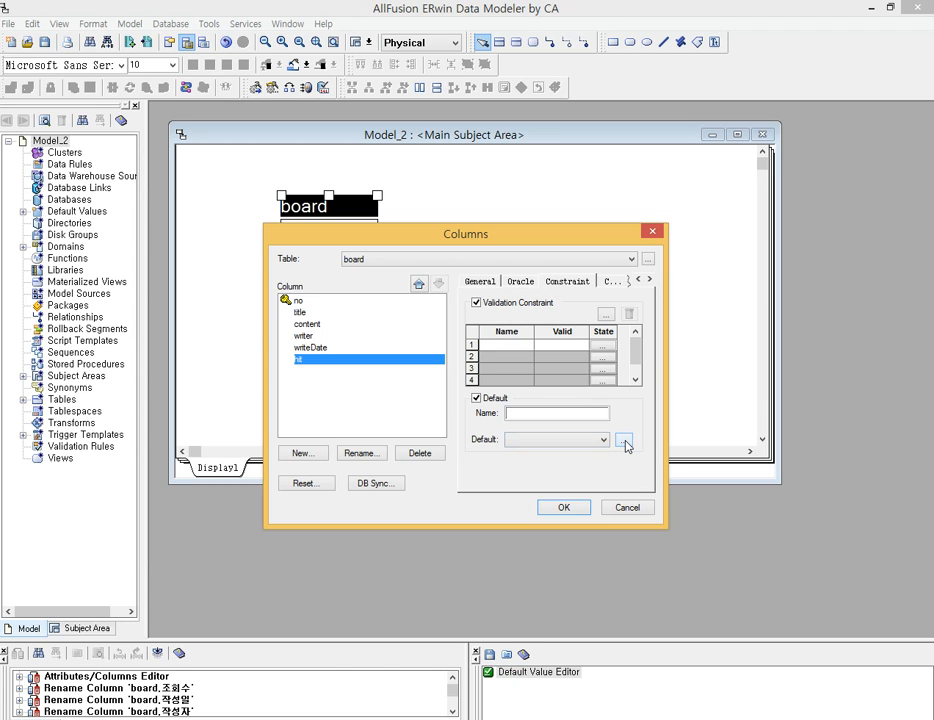
pyautogui.click(625, 442)
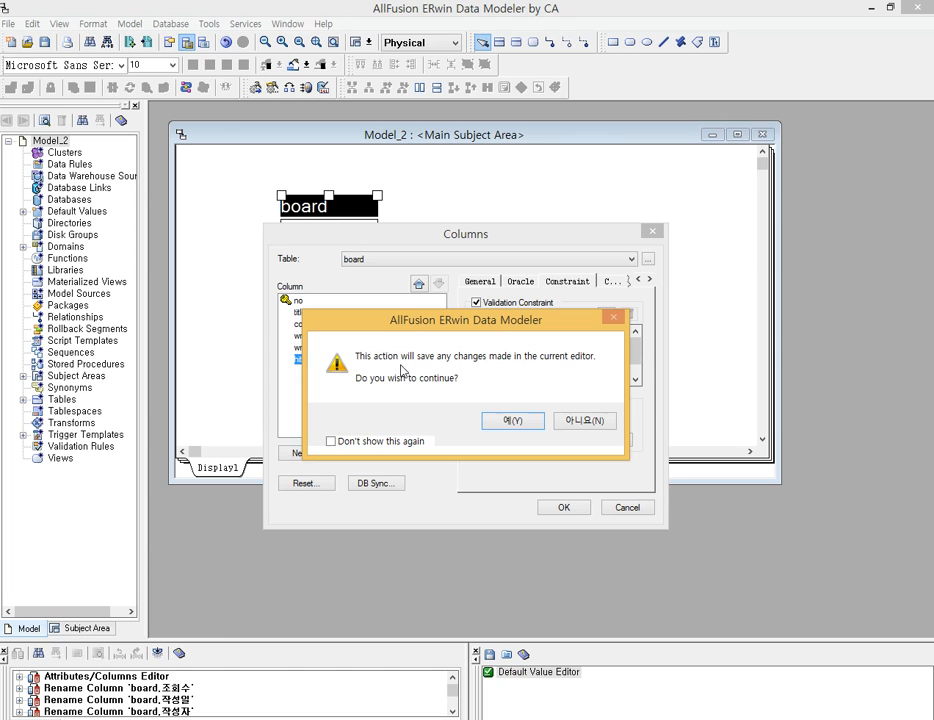
pyautogui.click(512, 422)
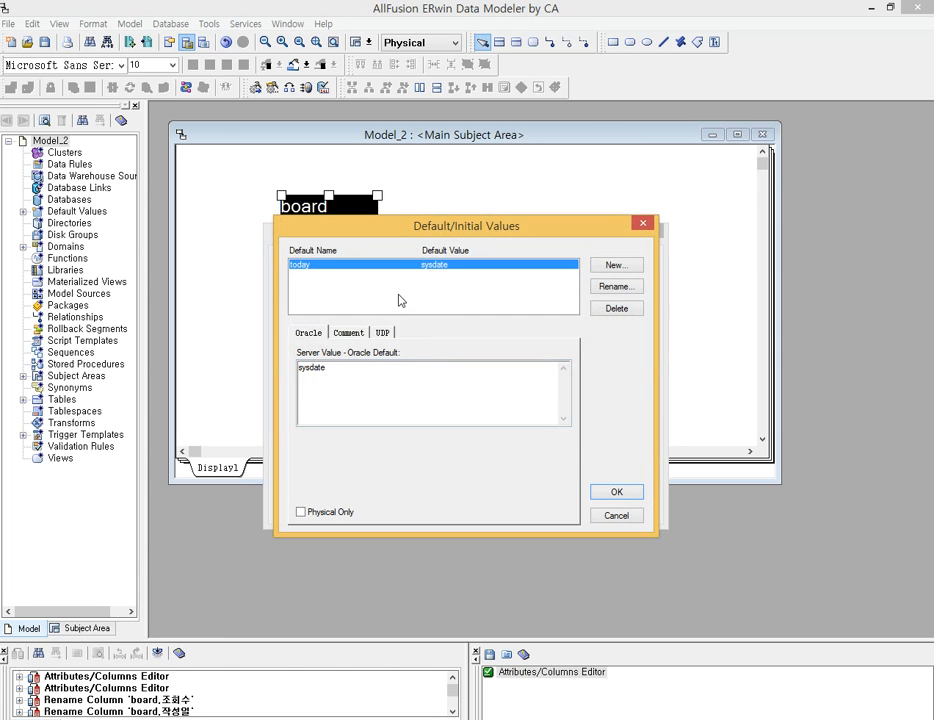
pyautogui.click(616, 265)
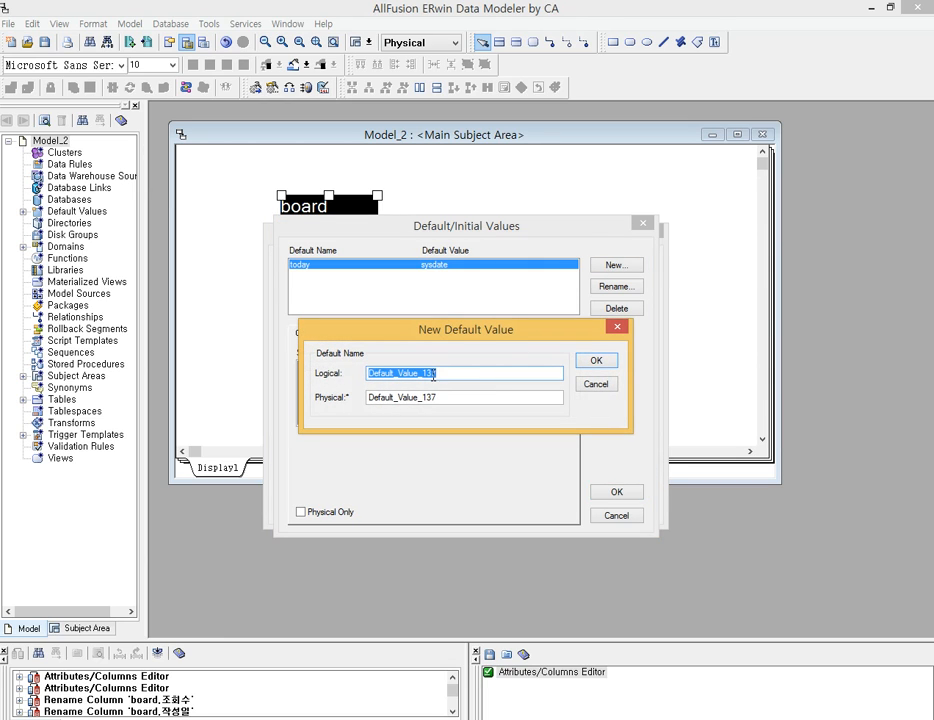
pyautogui.write('zero')
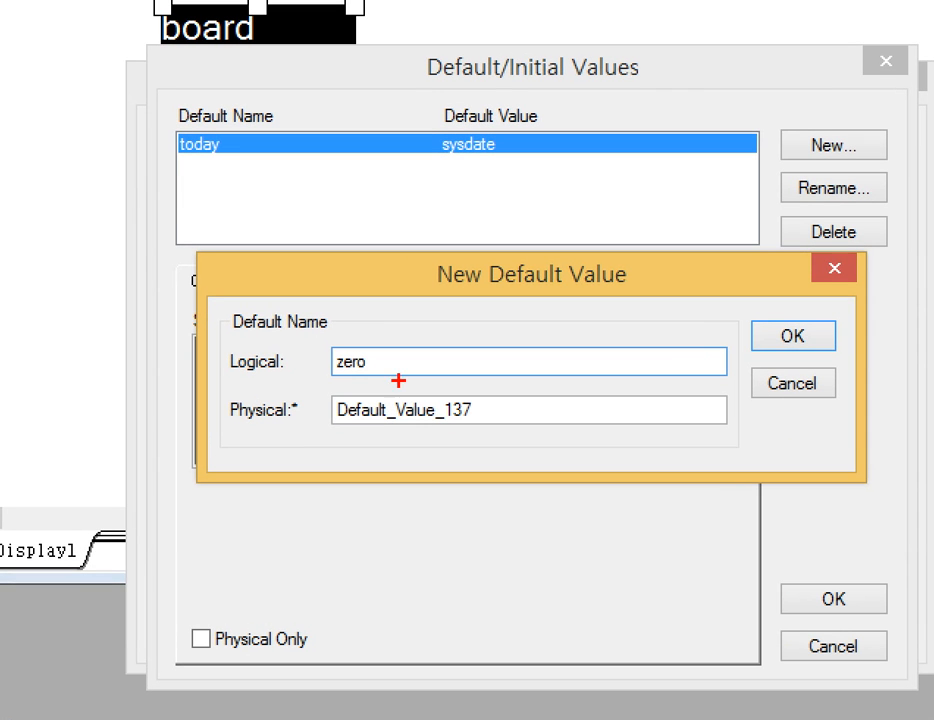
pyautogui.moveTo(398, 380)
pyautogui.mouseDown()
pyautogui.moveTo(334, 377)
pyautogui.moveTo(310, 398)
pyautogui.mouseUp()
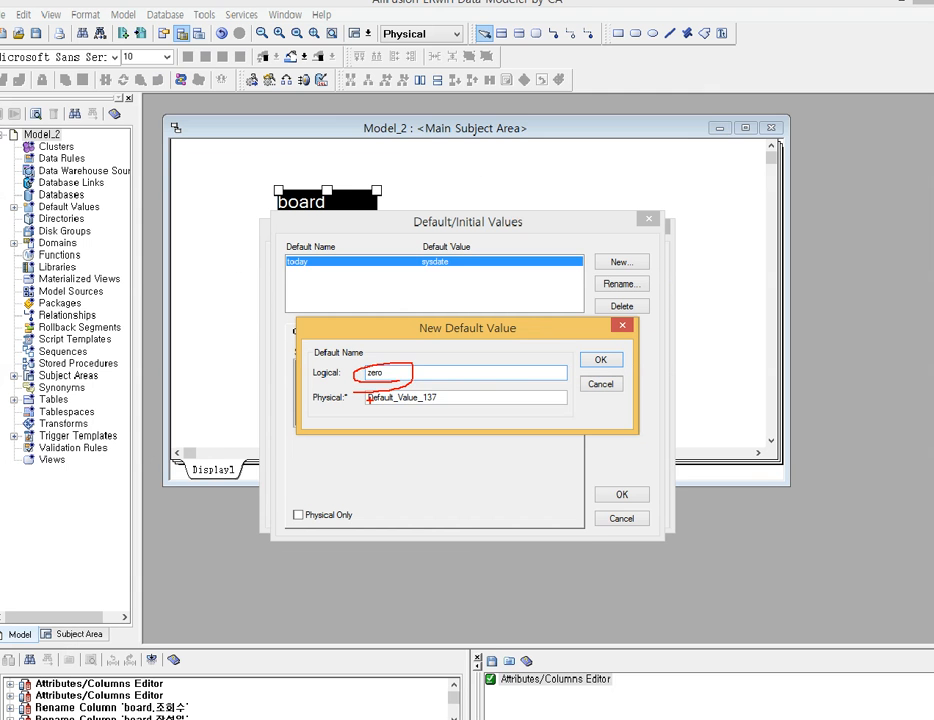
pyautogui.click(795, 338)
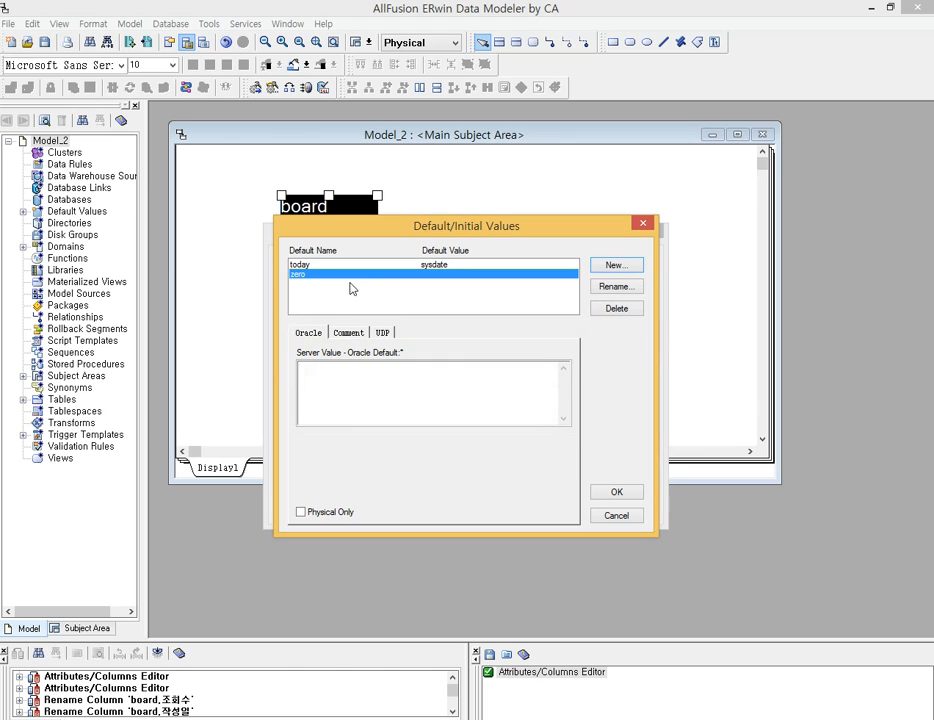
# Set the Oracle server value of zero to 0 and apply it as the default of the hit column.
pyautogui.click(362, 379)
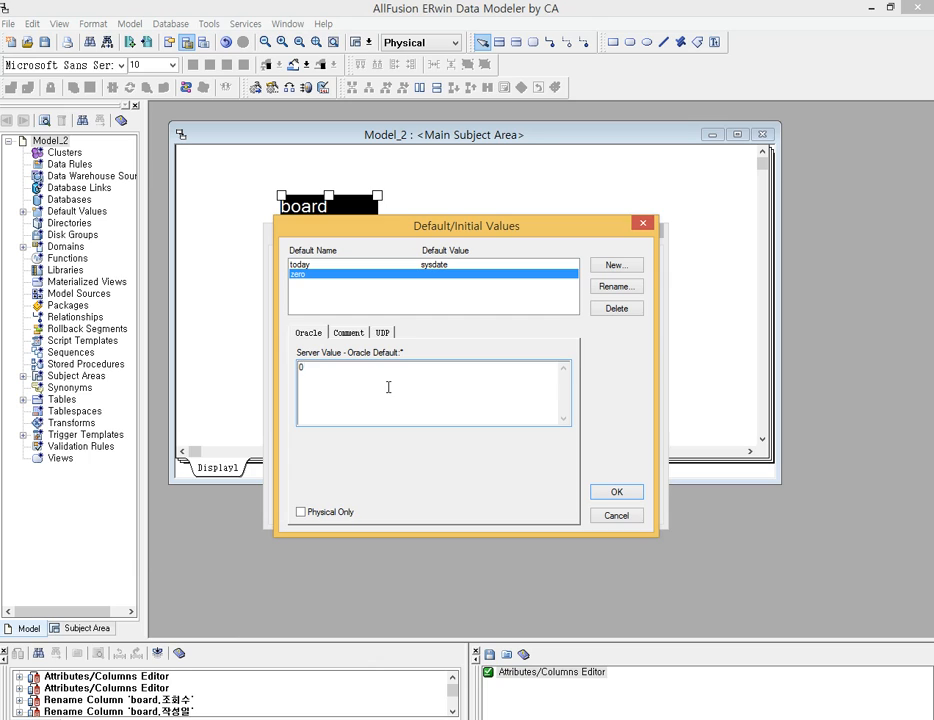
pyautogui.hotkey('ctrl', '1')
pyautogui.click(389, 387)
pyautogui.moveTo(288, 363)
pyautogui.mouseDown()
pyautogui.moveTo(209, 372)
pyautogui.moveTo(222, 326)
pyautogui.moveTo(255, 385)
pyautogui.moveTo(300, 360)
pyautogui.mouseUp()
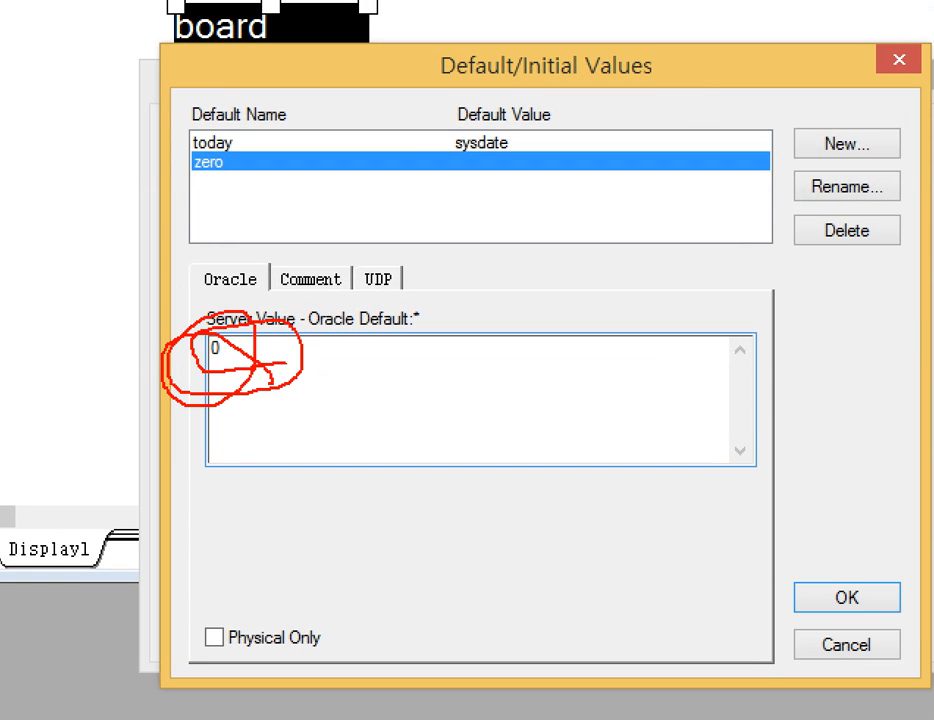
pyautogui.moveTo(186, 184)
pyautogui.mouseDown()
pyautogui.moveTo(256, 178)
pyautogui.moveTo(192, 139)
pyautogui.moveTo(182, 182)
pyautogui.mouseUp()
pyautogui.moveTo(230, 310)
pyautogui.mouseDown()
pyautogui.moveTo(230, 181)
pyautogui.moveTo(242, 196)
pyautogui.mouseUp()
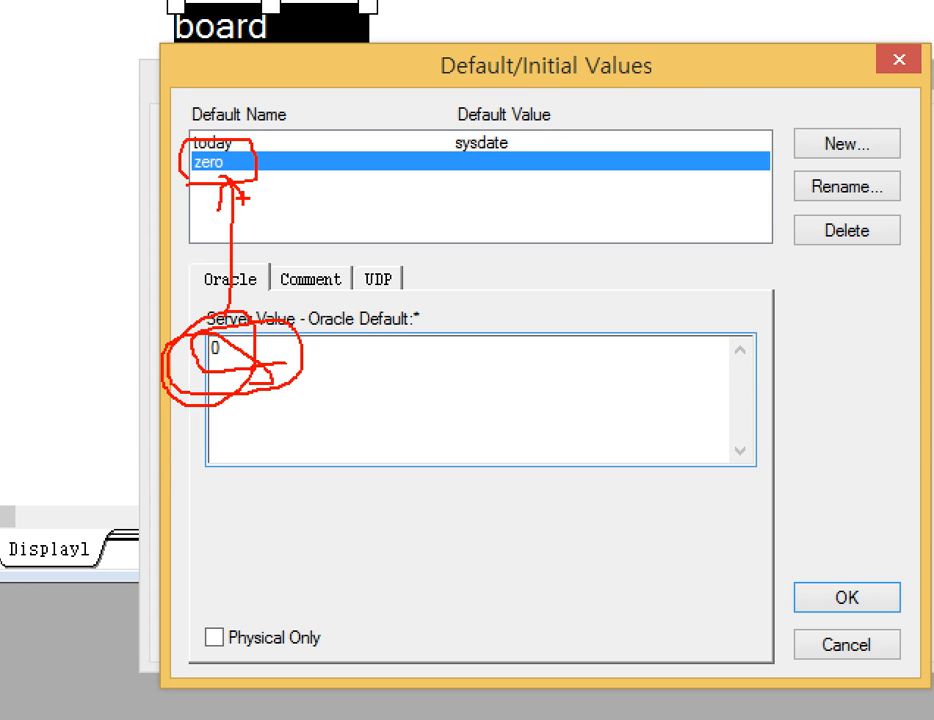
pyautogui.press('Escape')
pyautogui.click(632, 494)
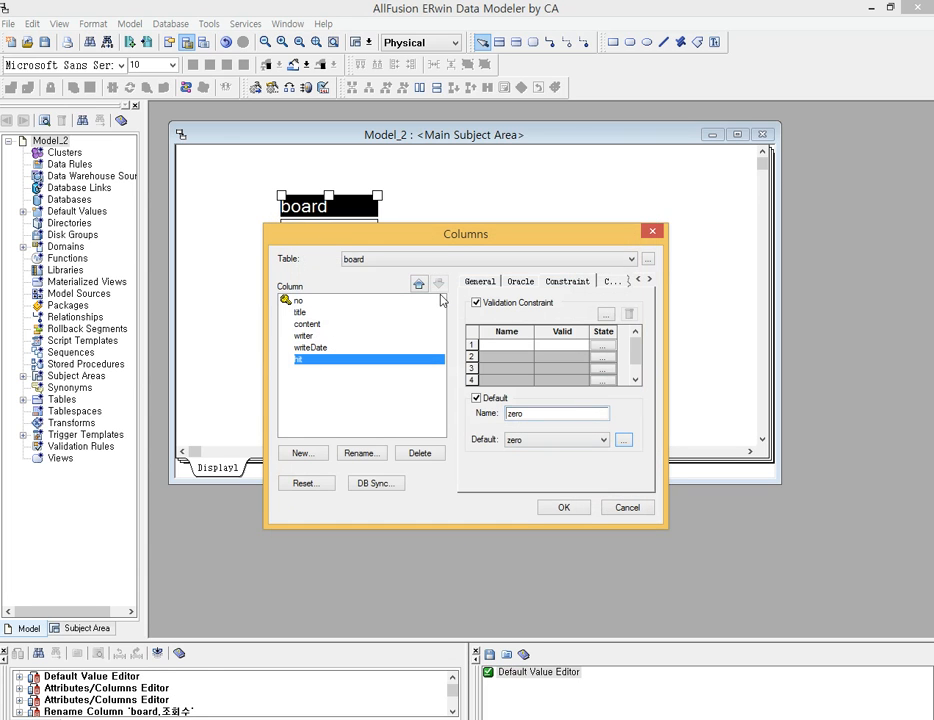
pyautogui.click(559, 442)
pyautogui.click(559, 443)
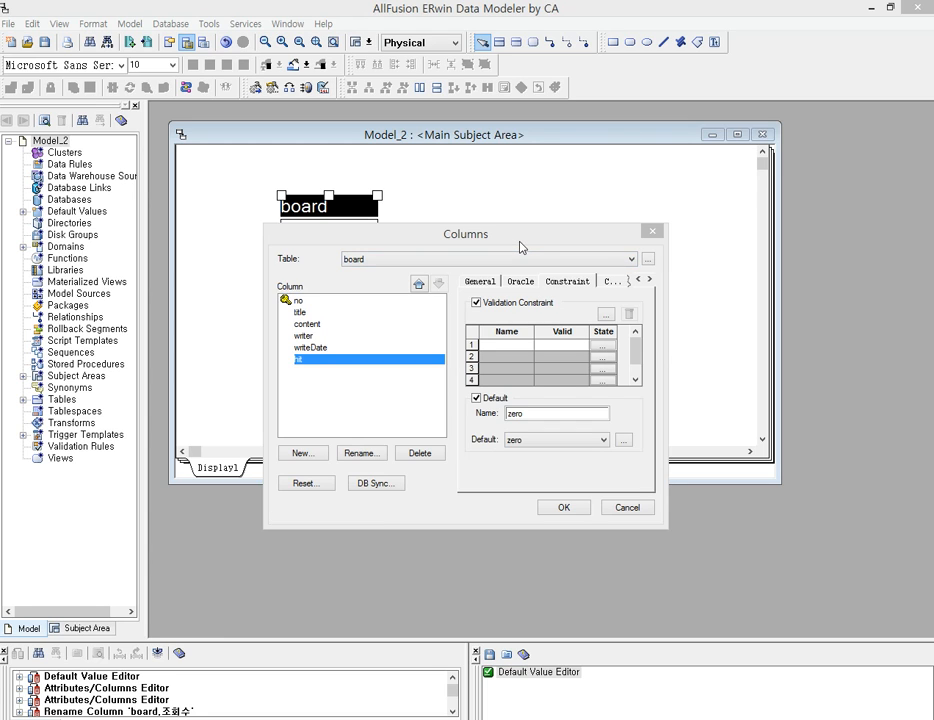
pyautogui.click(572, 513)
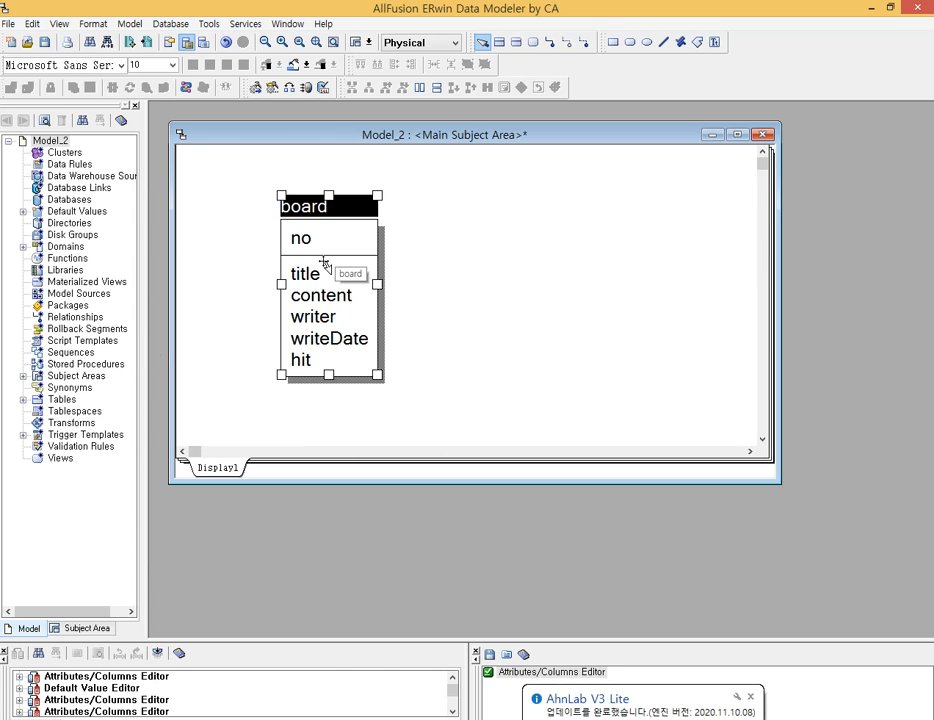
pyautogui.hotkey('ctrl', '2')
pyautogui.moveTo(202, 241)
pyautogui.mouseDown()
pyautogui.moveTo(152, 234)
pyautogui.moveTo(197, 256)
pyautogui.moveTo(280, 236)
pyautogui.mouseUp()
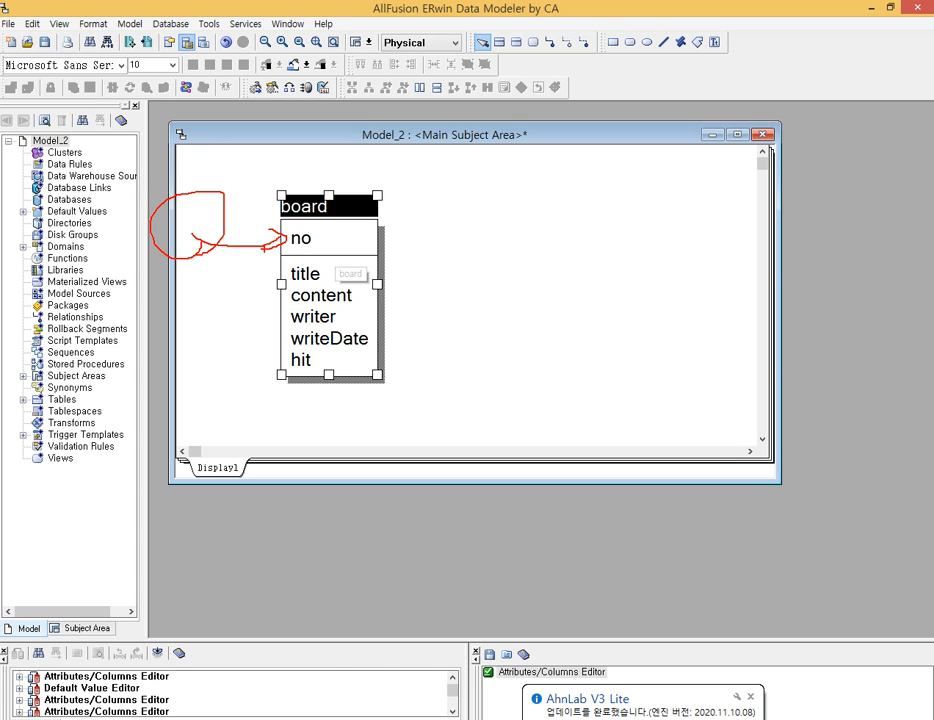
pyautogui.press('Escape')
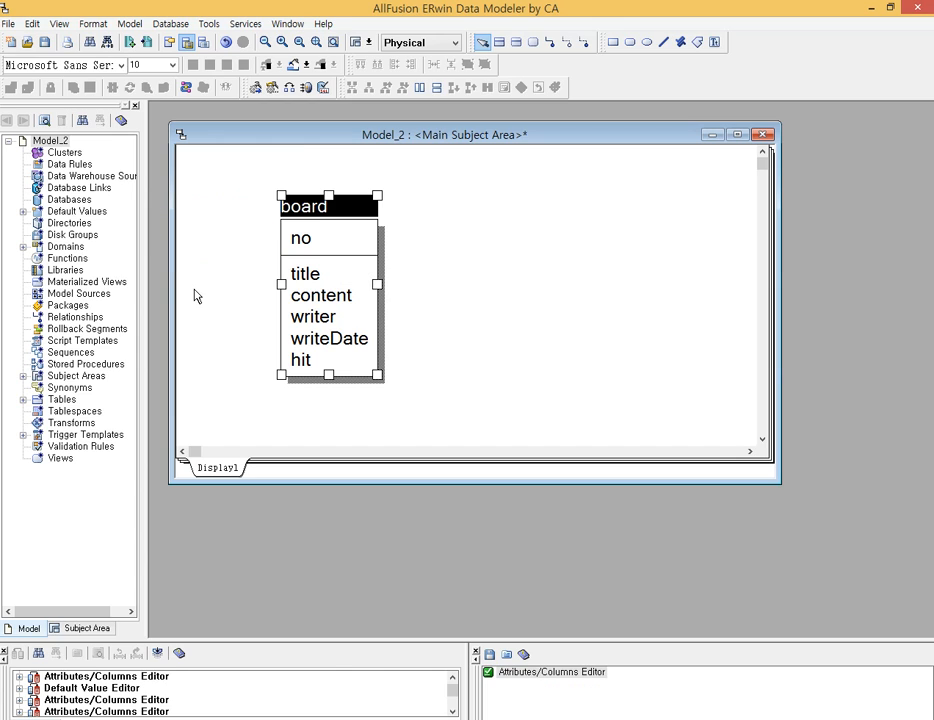
# Create a new sequence in the model and name it board_seq.
pyautogui.click(70, 355)
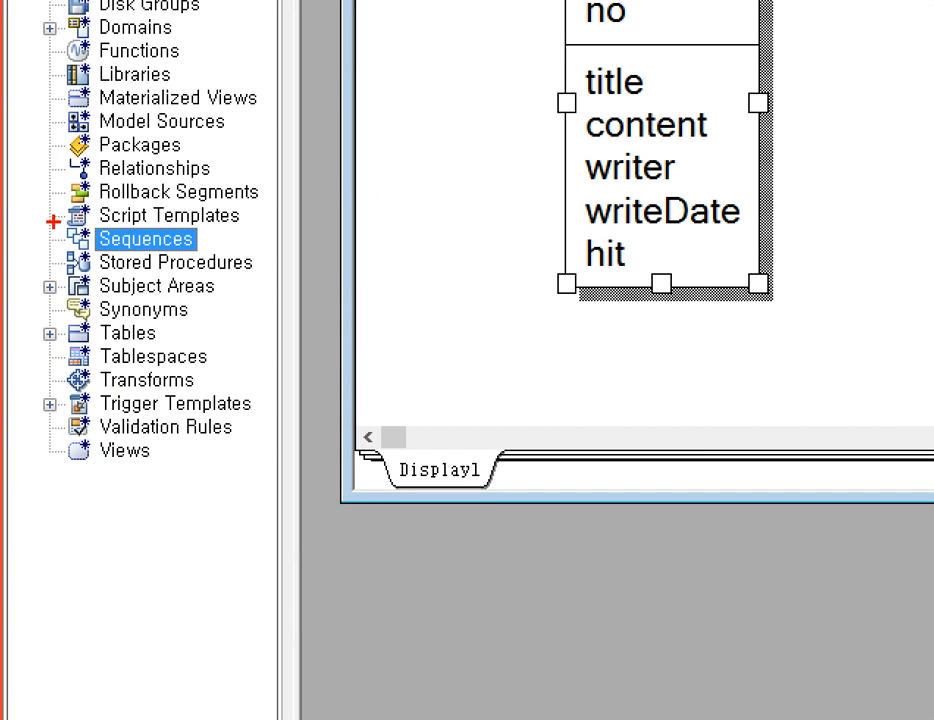
pyautogui.moveTo(18, 343); pyautogui.dragTo(115, 359)
pyautogui.moveTo(235, 255); pyautogui.dragTo(245, 255)
pyautogui.moveTo(263, 214)
pyautogui.mouseDown()
pyautogui.moveTo(257, 250)
pyautogui.moveTo(192, 285)
pyautogui.moveTo(236, 254)
pyautogui.mouseUp()
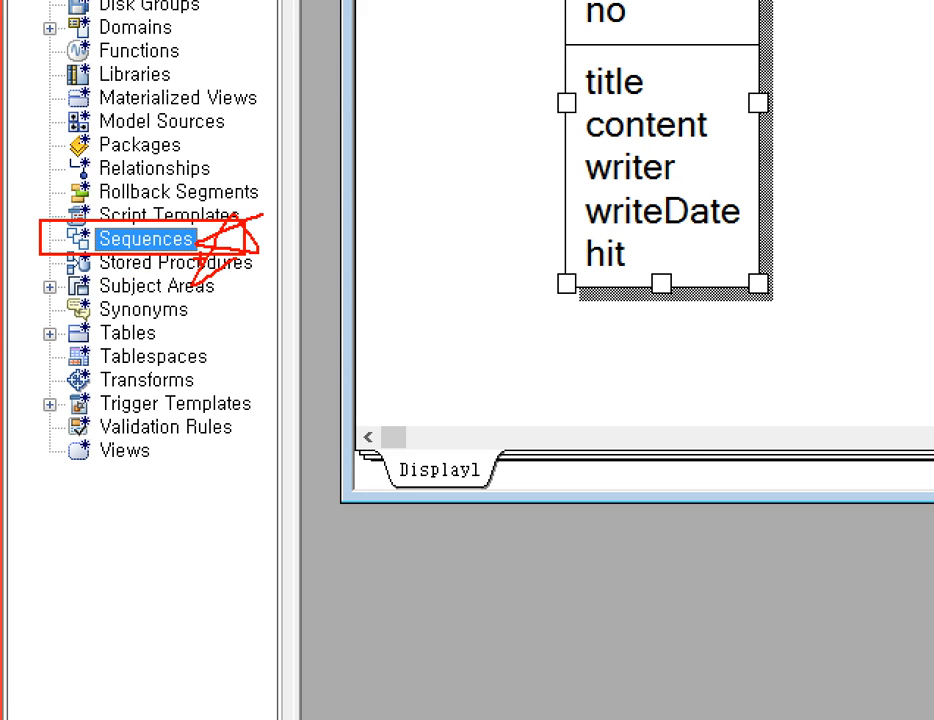
pyautogui.press('Escape')
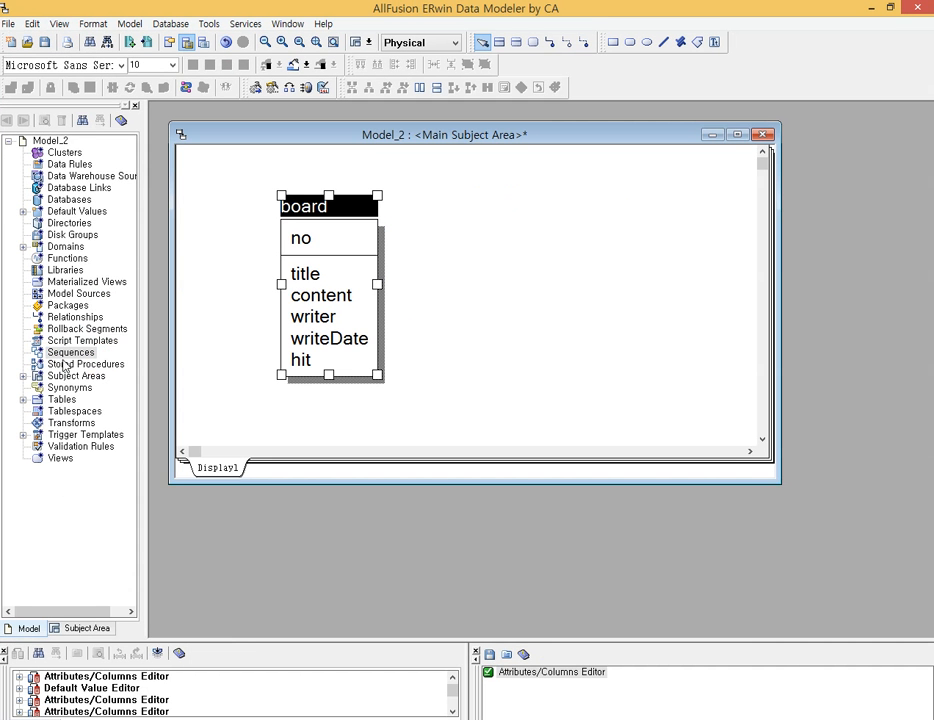
pyautogui.rightClick(72, 358)
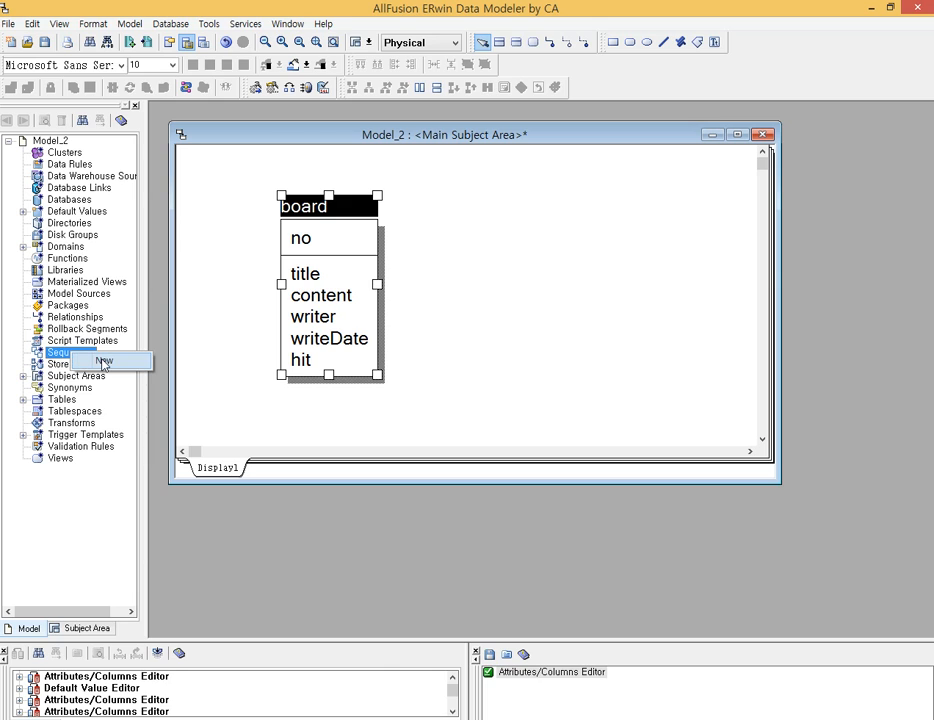
pyautogui.click(103, 362)
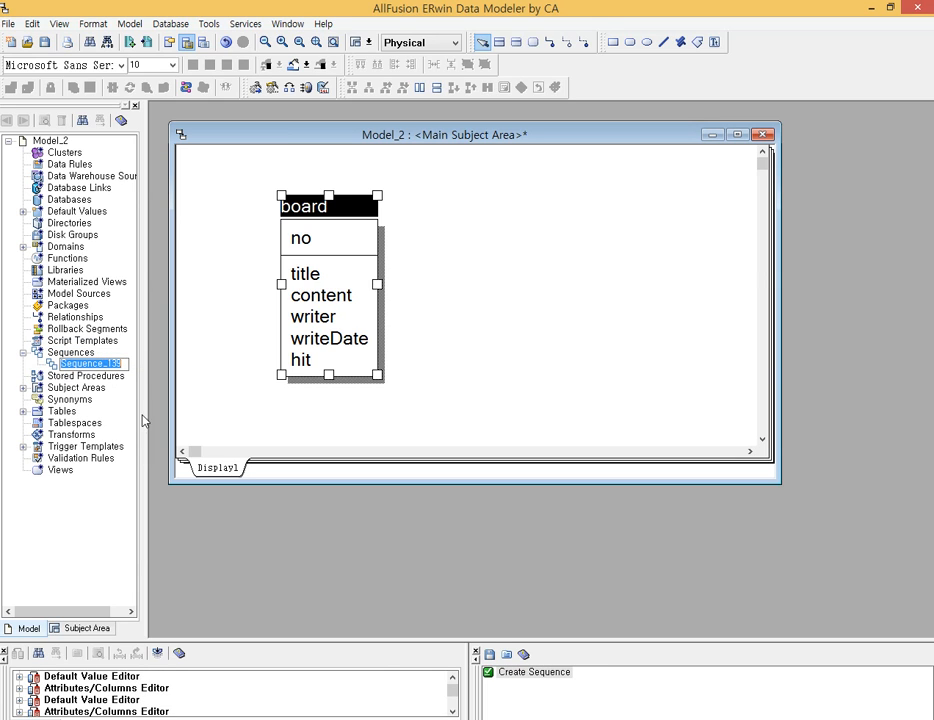
pyautogui.write('board_se')
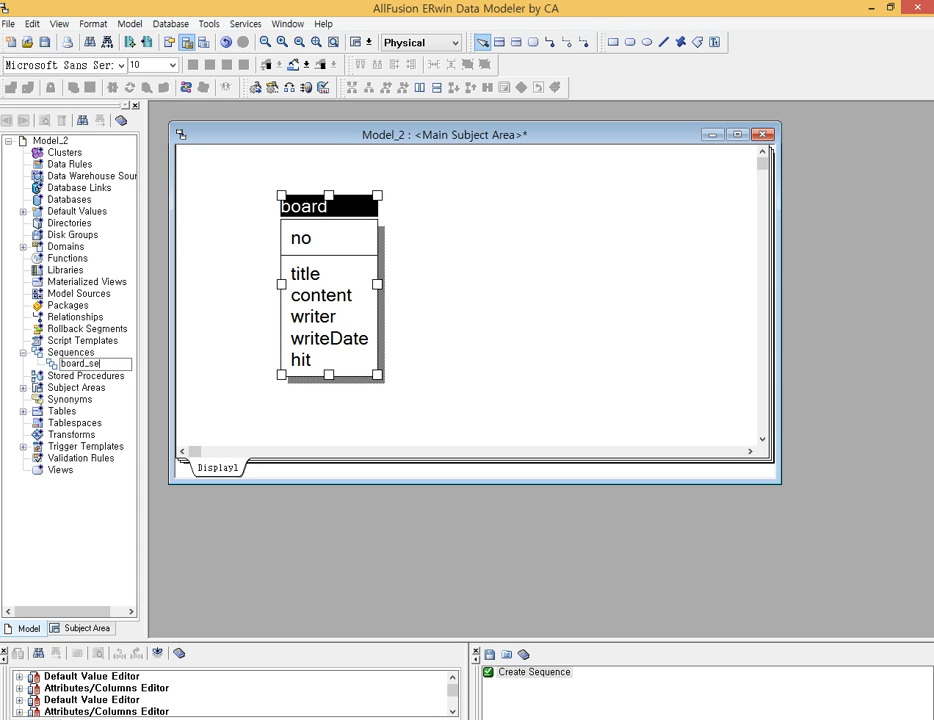
pyautogui.press('Return')
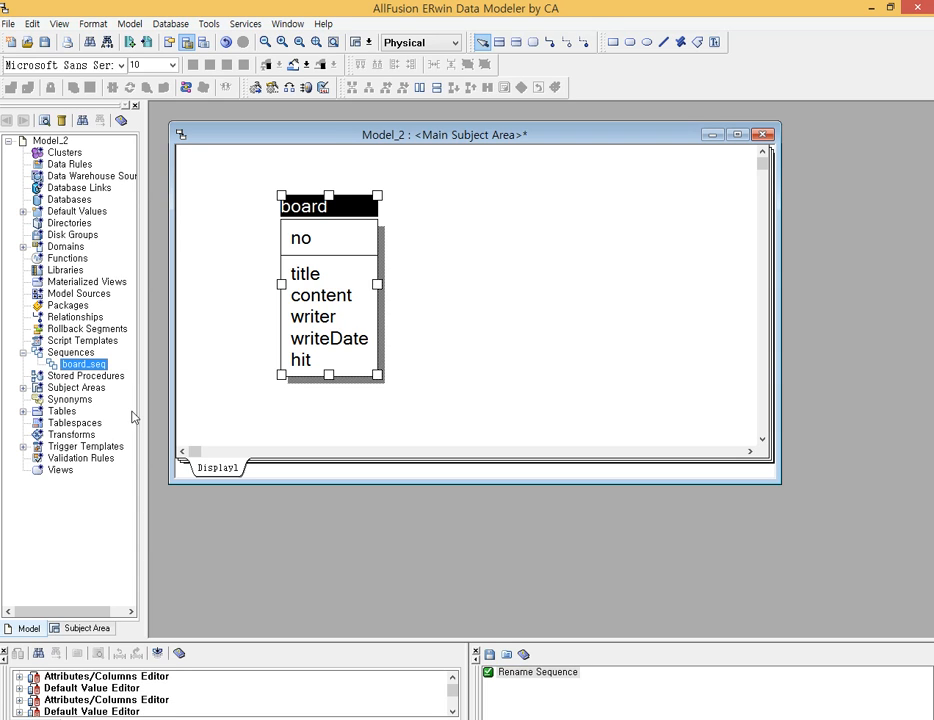
# Open the properties of the board_seq sequence, review its starting value and increment settings, and close them unchanged.
pyautogui.rightClick(67, 370)
pyautogui.click(125, 394)
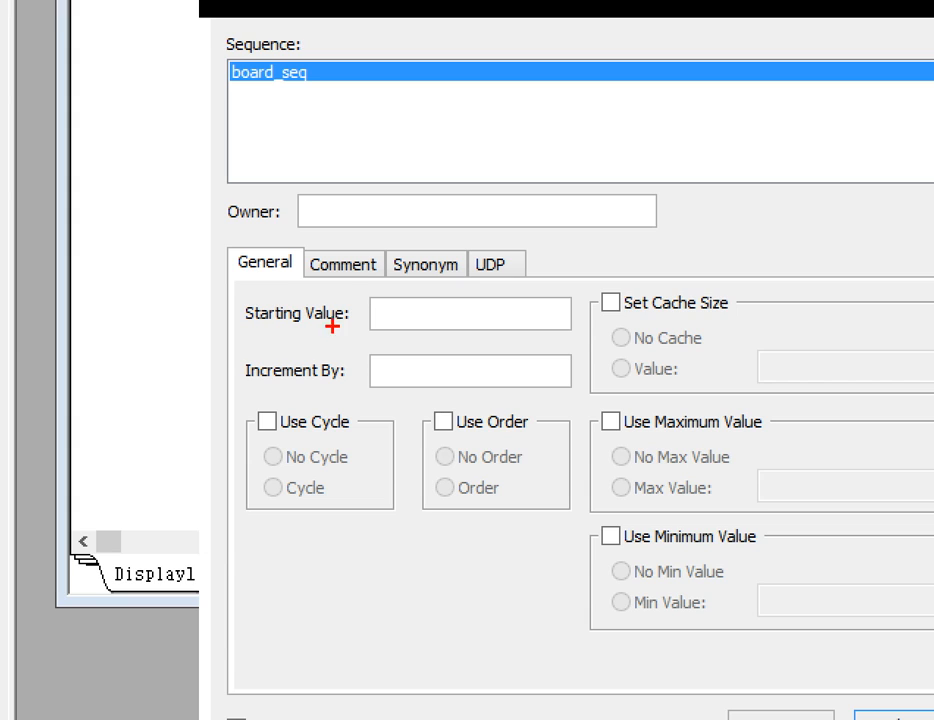
pyautogui.moveTo(368, 298); pyautogui.dragTo(325, 348)
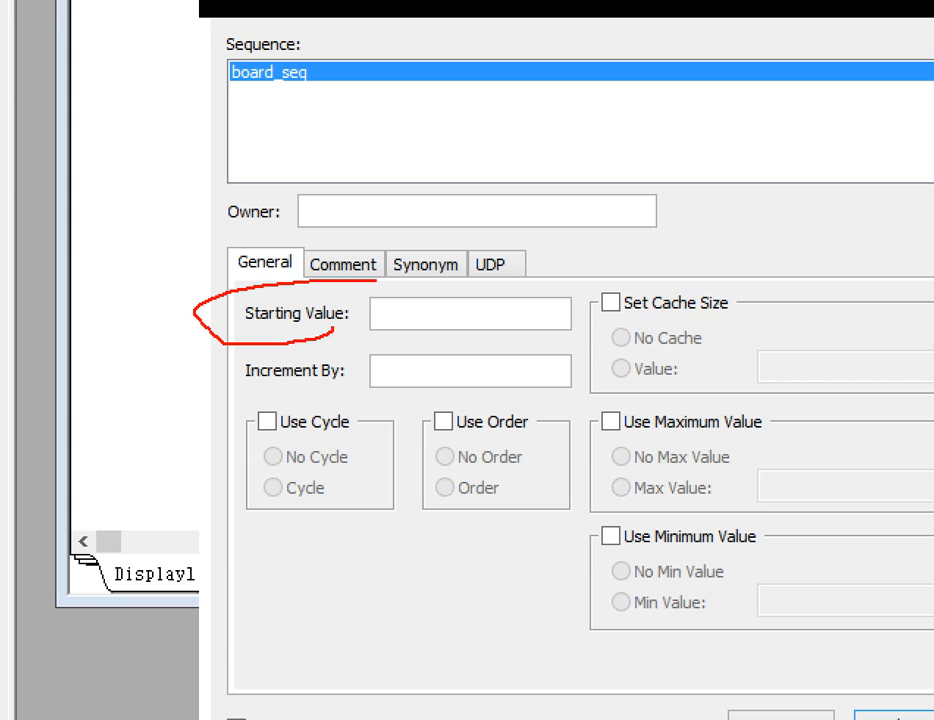
pyautogui.moveTo(412, 303); pyautogui.dragTo(400, 321)
pyautogui.moveTo(443, 300)
pyautogui.mouseDown()
pyautogui.moveTo(433, 318)
pyautogui.moveTo(518, 316)
pyautogui.mouseUp()
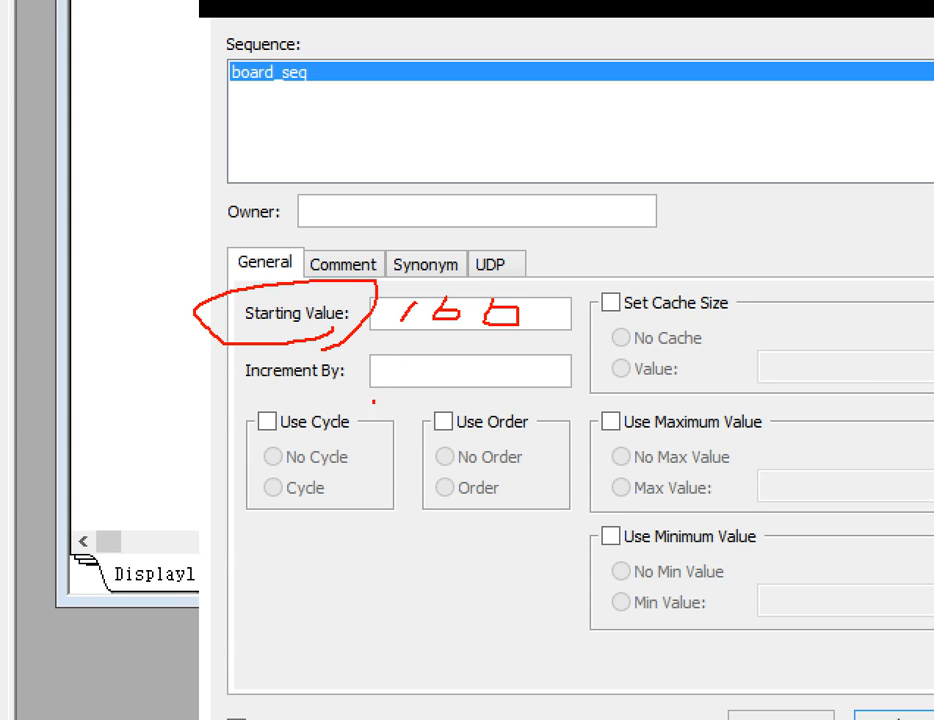
pyautogui.moveTo(345, 346); pyautogui.dragTo(372, 400)
pyautogui.moveTo(430, 360)
pyautogui.mouseDown()
pyautogui.moveTo(414, 385)
pyautogui.moveTo(442, 385)
pyautogui.mouseUp()
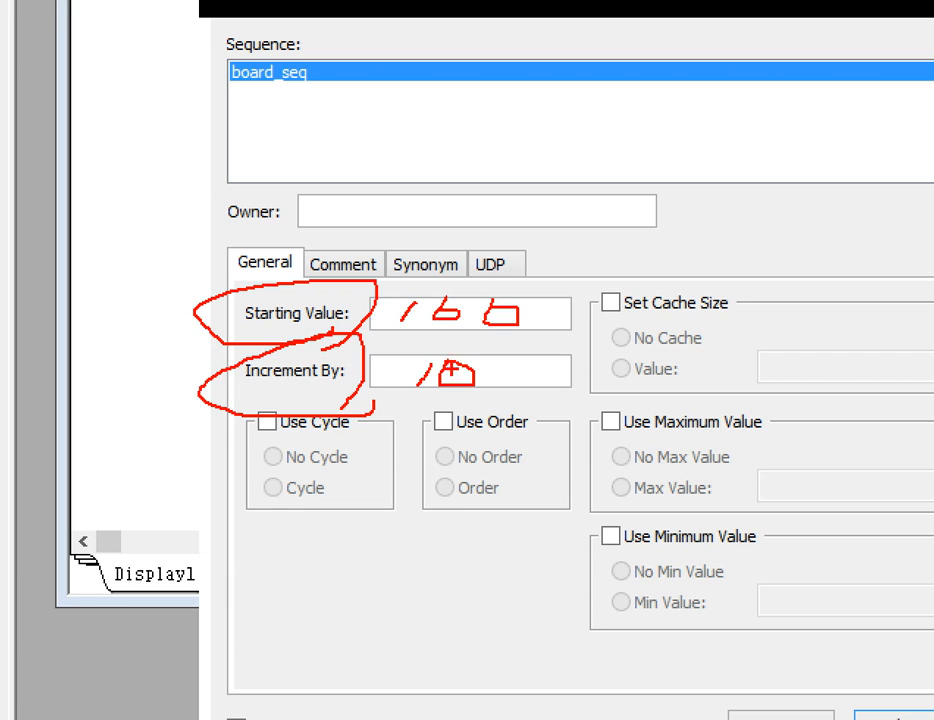
pyautogui.moveTo(352, 349)
pyautogui.mouseDown()
pyautogui.moveTo(611, 338)
pyautogui.moveTo(565, 245)
pyautogui.moveTo(365, 252)
pyautogui.mouseUp()
pyautogui.moveTo(385, 362)
pyautogui.mouseDown()
pyautogui.moveTo(392, 403)
pyautogui.moveTo(522, 366)
pyautogui.moveTo(372, 361)
pyautogui.mouseUp()
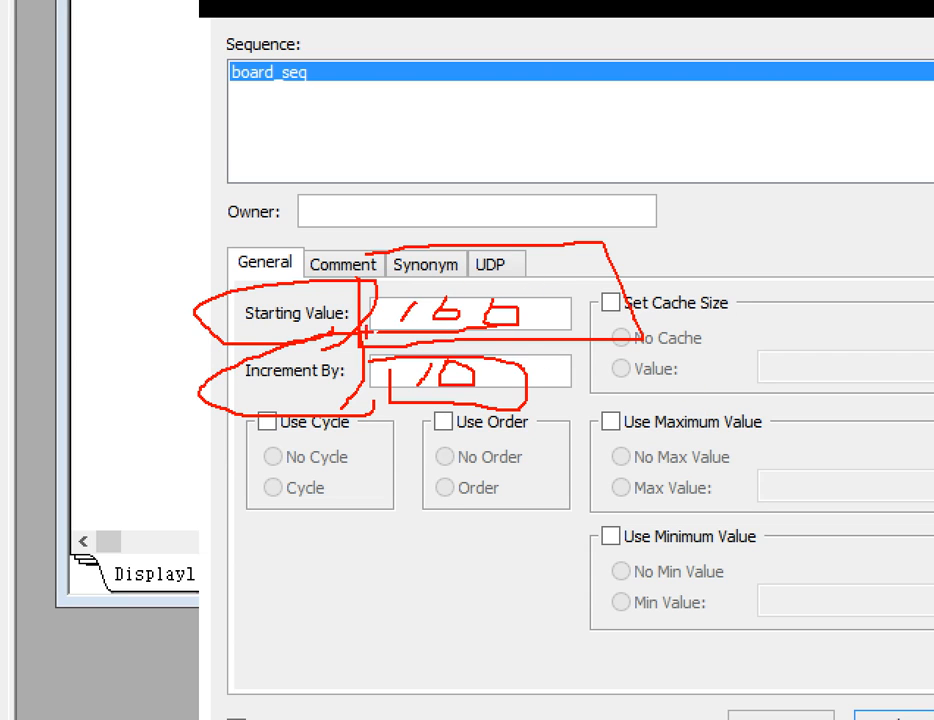
pyautogui.moveTo(500, 366); pyautogui.dragTo(498, 374)
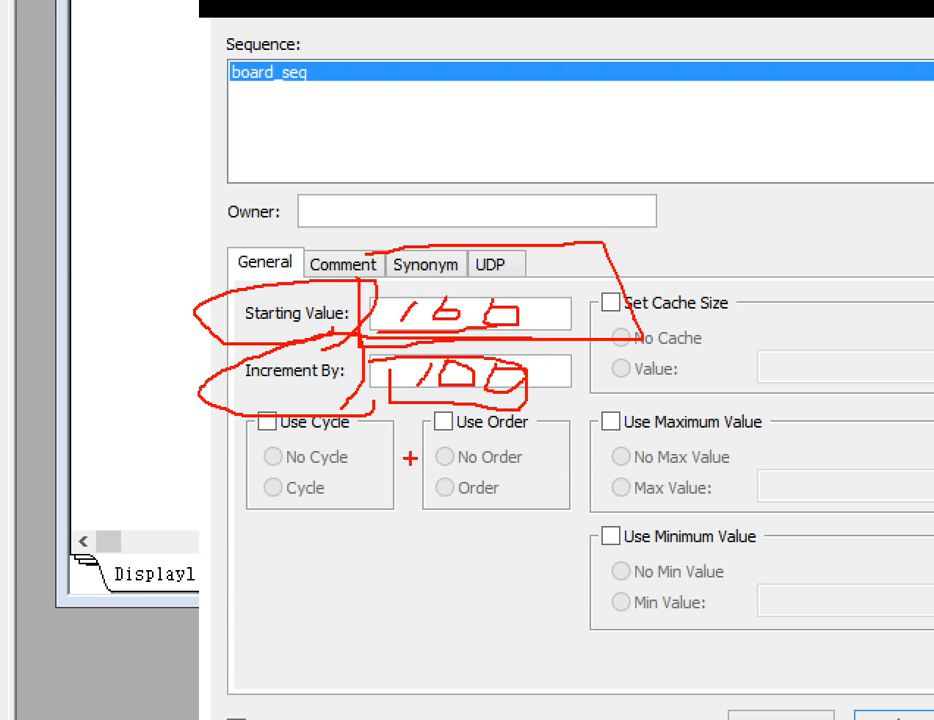
pyautogui.press('Escape')
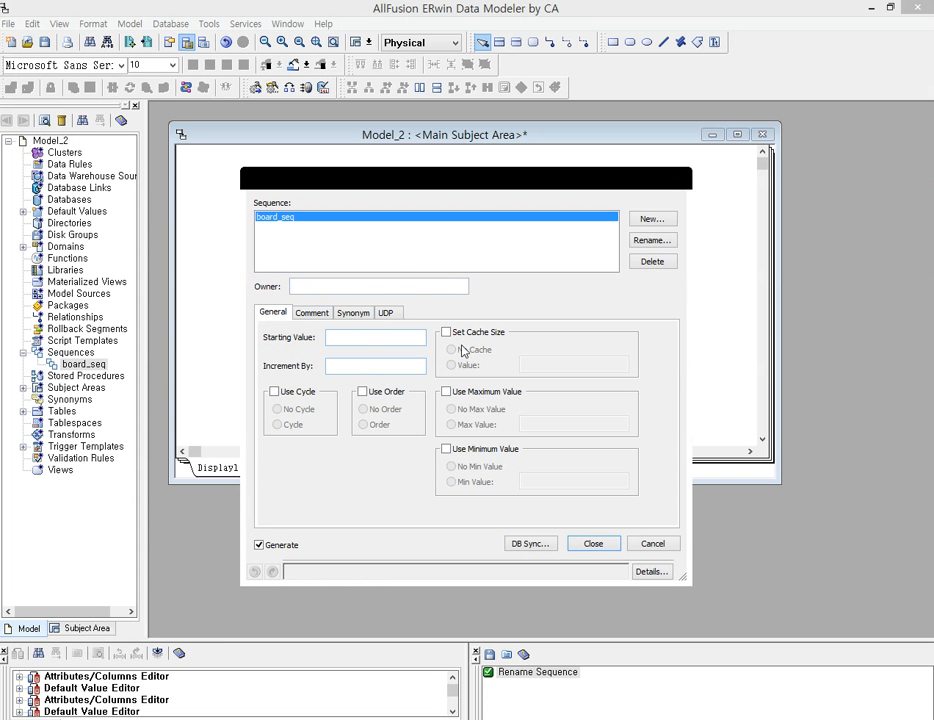
pyautogui.click(358, 339)
pyautogui.click(346, 366)
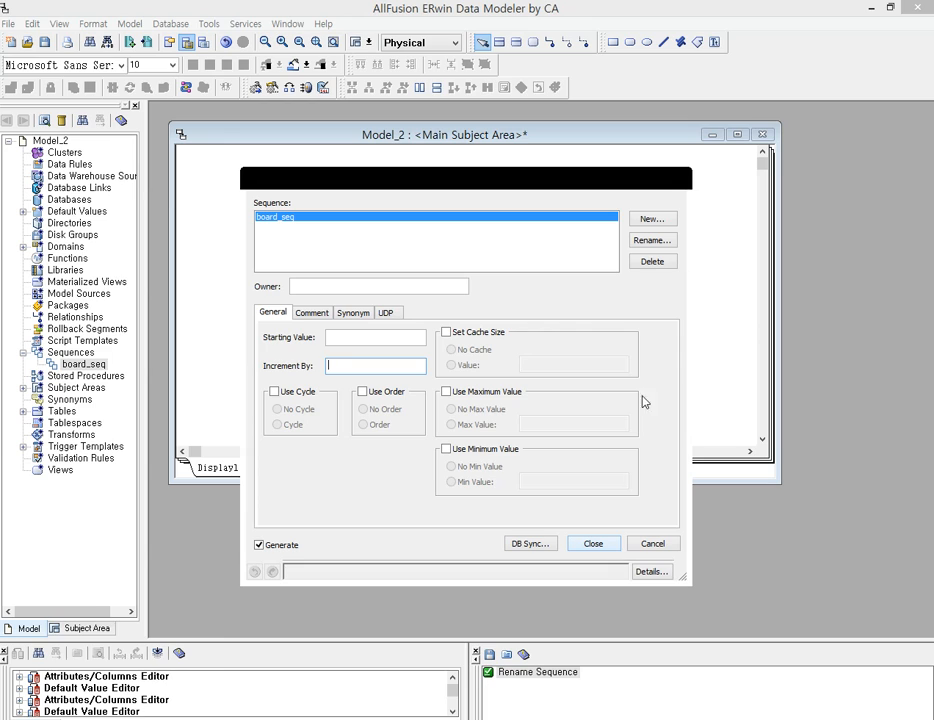
pyautogui.click(594, 544)
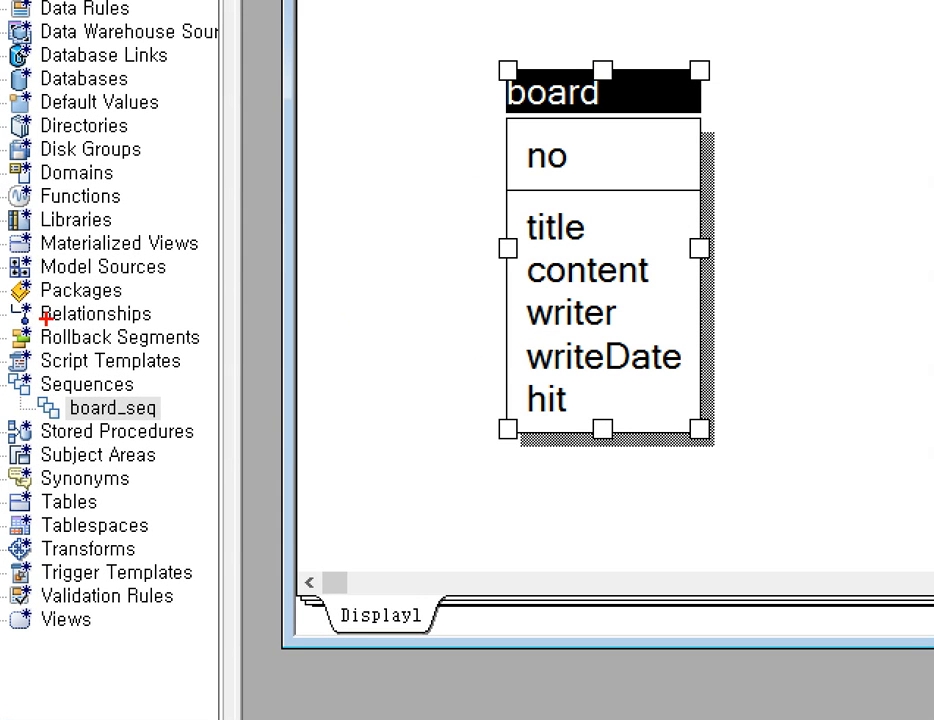
pyautogui.moveTo(12, 302)
pyautogui.mouseDown()
pyautogui.moveTo(40, 322)
pyautogui.moveTo(188, 326)
pyautogui.moveTo(184, 307)
pyautogui.moveTo(225, 310)
pyautogui.moveTo(280, 280)
pyautogui.moveTo(221, 343)
pyautogui.mouseUp()
pyautogui.moveTo(235, 307); pyautogui.dragTo(273, 307)
pyautogui.moveTo(289, 288); pyautogui.dragTo(268, 358)
pyautogui.moveTo(317, 319)
pyautogui.mouseDown()
pyautogui.moveTo(287, 323)
pyautogui.moveTo(290, 375)
pyautogui.mouseUp()
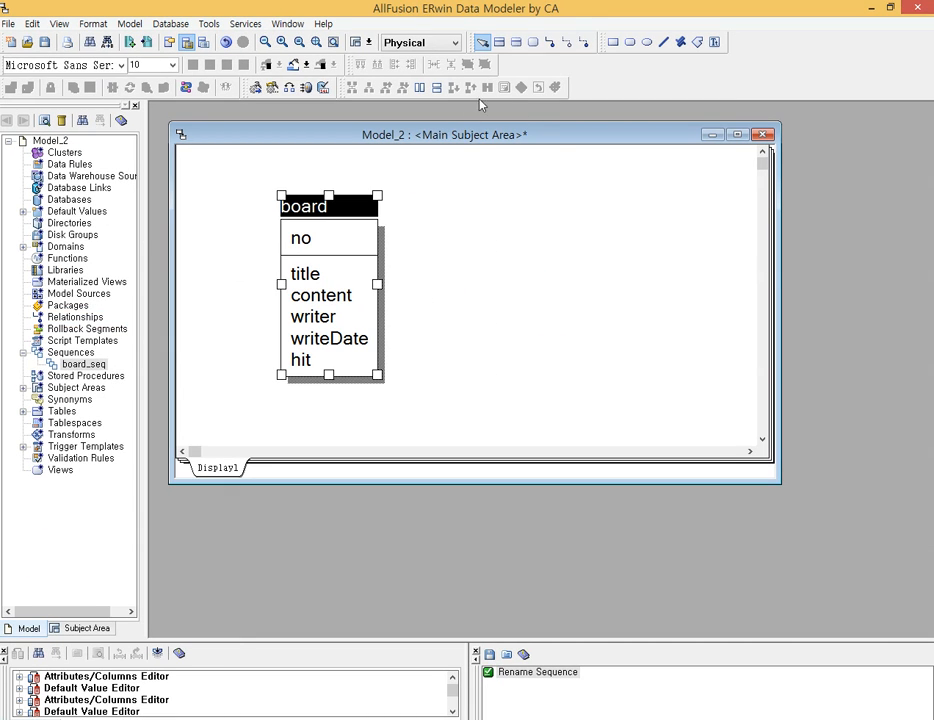
# Switch the board model to the logical view to see its Korean names and return it to the physical view.
pyautogui.click(425, 42)
pyautogui.click(404, 59)
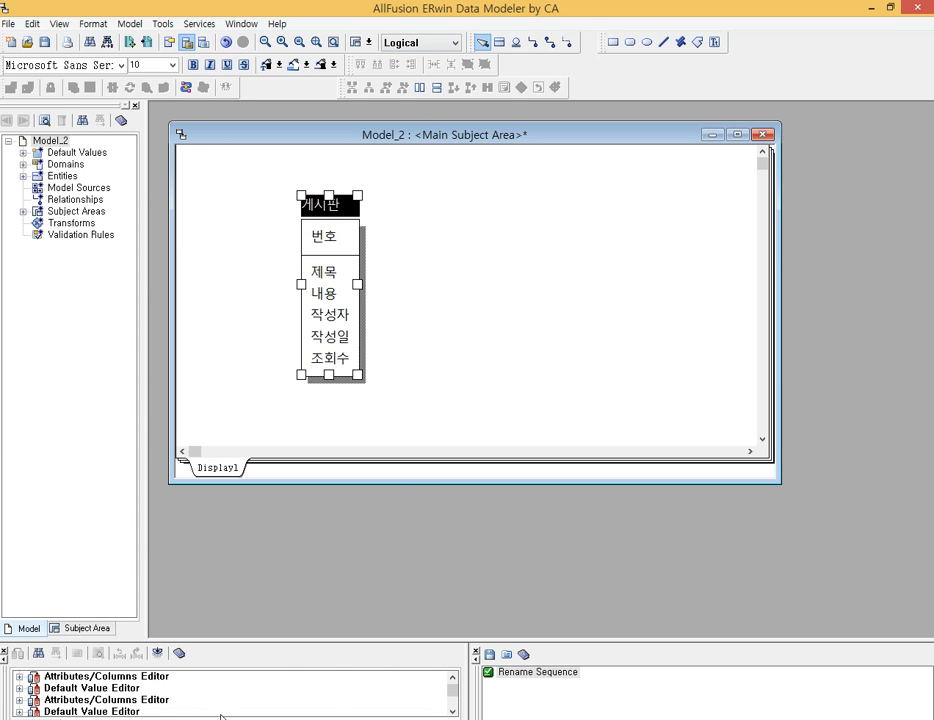
pyautogui.click(100, 717)
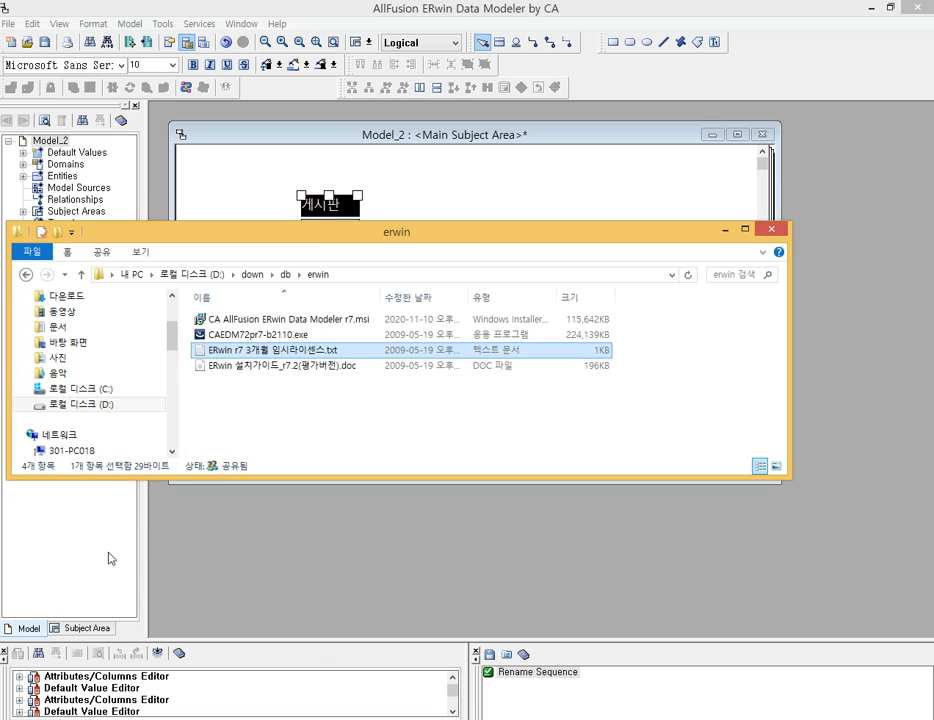
pyautogui.moveTo(315, 240); pyautogui.dragTo(412, 361)
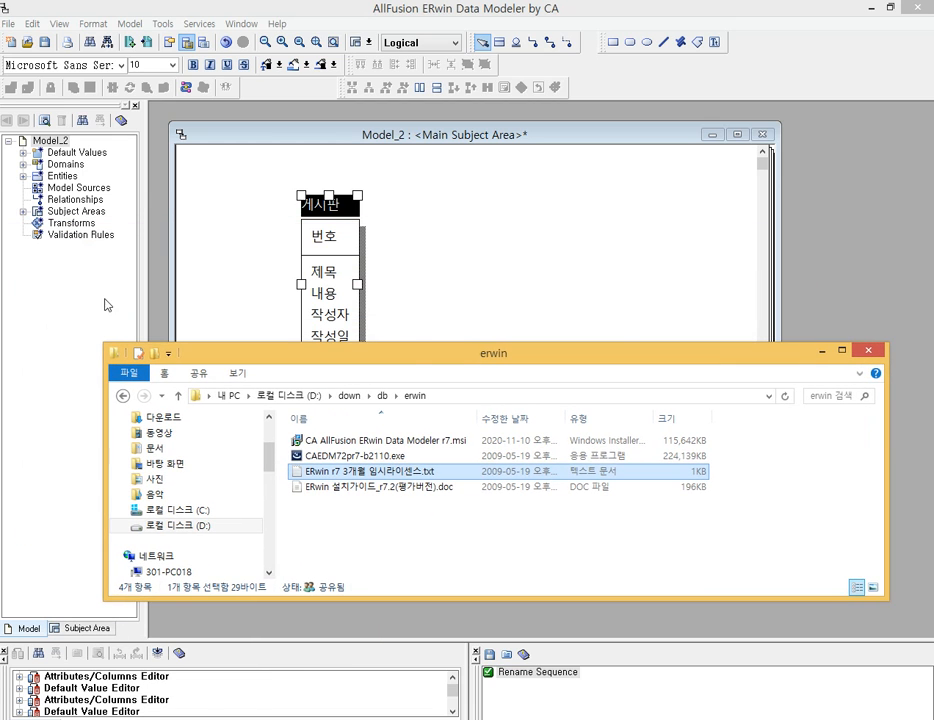
pyautogui.click(488, 236)
pyautogui.click(440, 45)
pyautogui.click(424, 72)
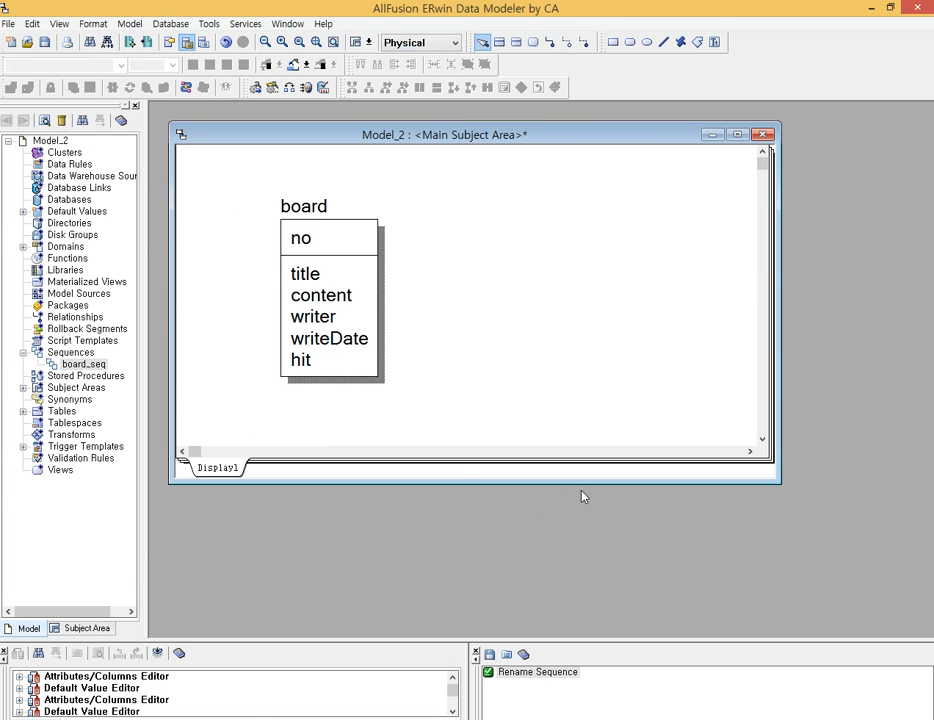
# Switch to File Explorer, browse to the project folder in D:\down\수업자료, and open webjjang프로젝트.pptx in PowerPoint.
pyautogui.hotkey('alt', 'Tab')
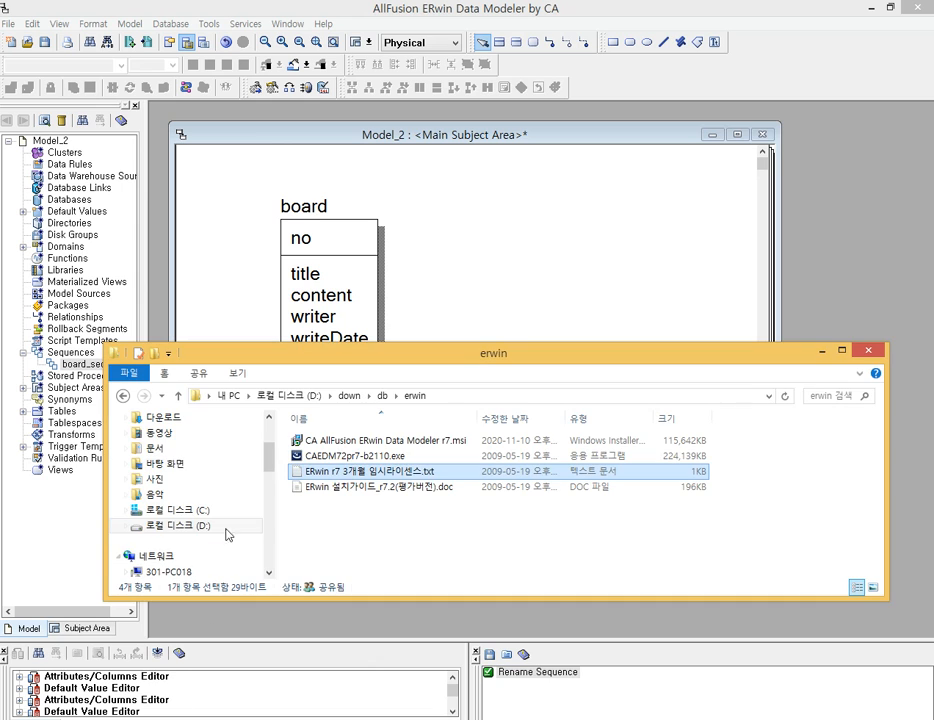
pyautogui.click(185, 527)
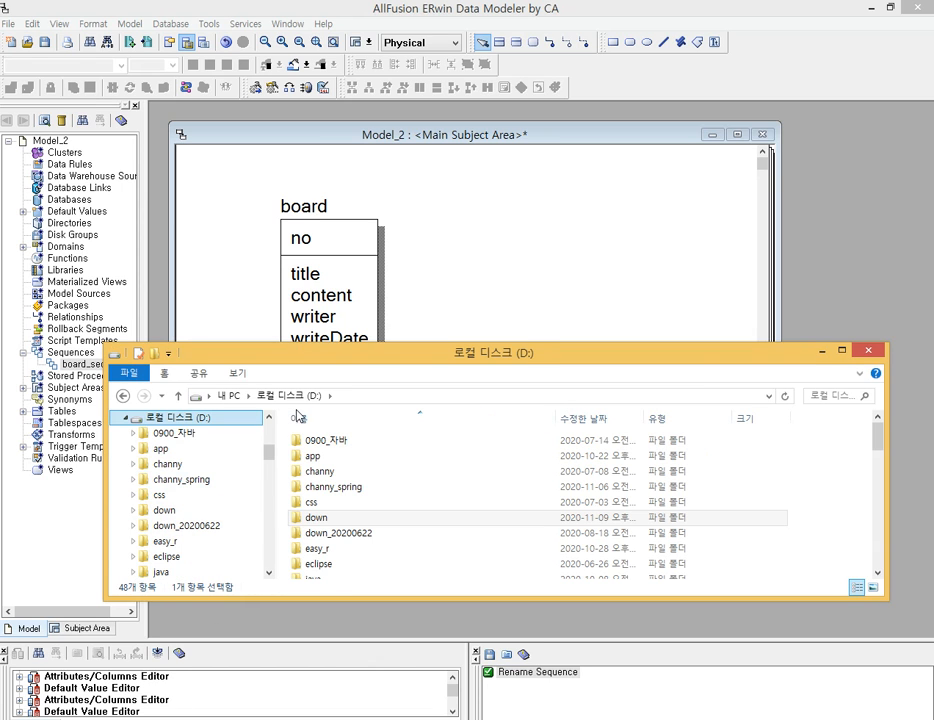
pyautogui.click(173, 516)
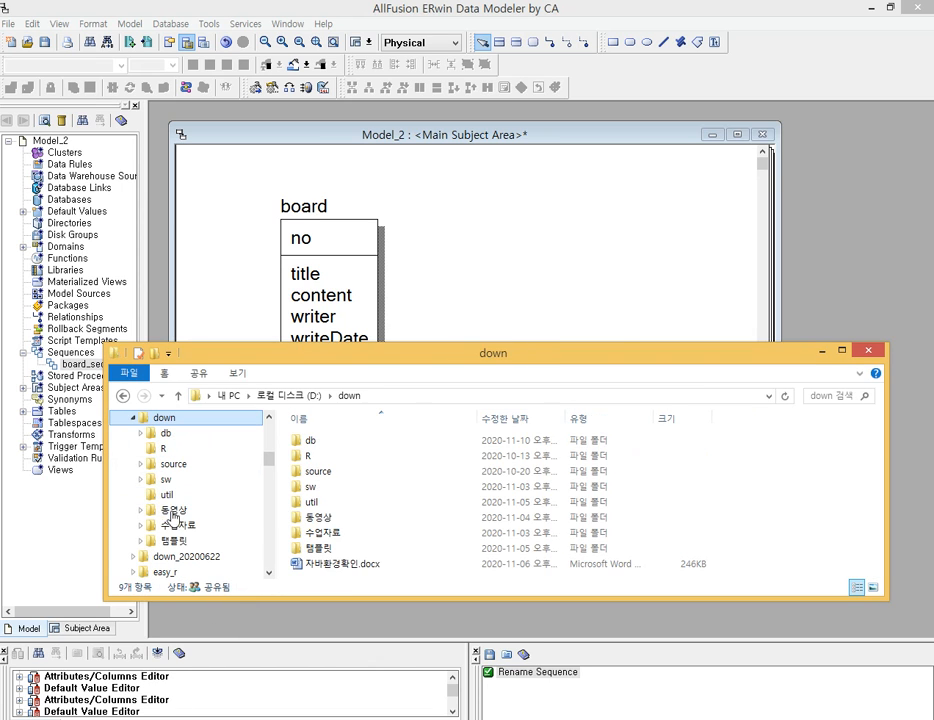
pyautogui.scroll(-1, 326, 440)
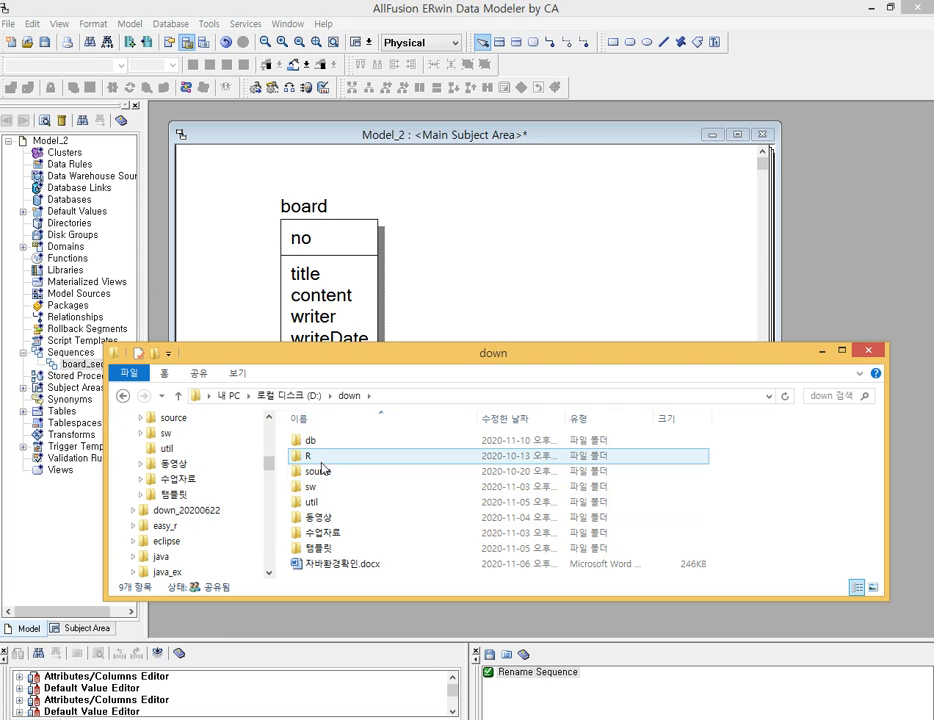
pyautogui.doubleClick(322, 533)
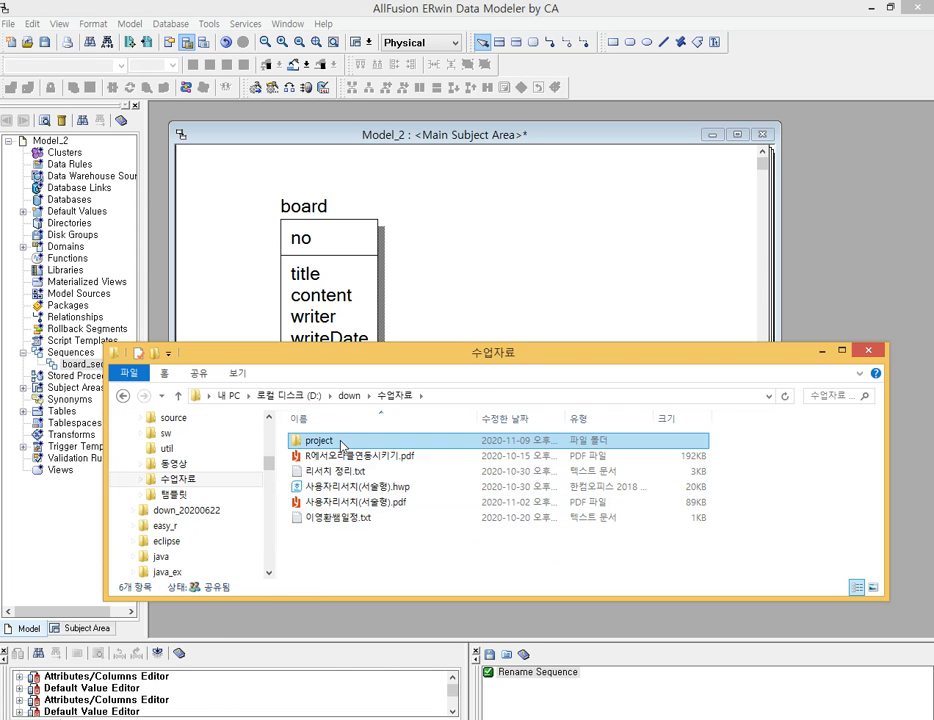
pyautogui.doubleClick(318, 440)
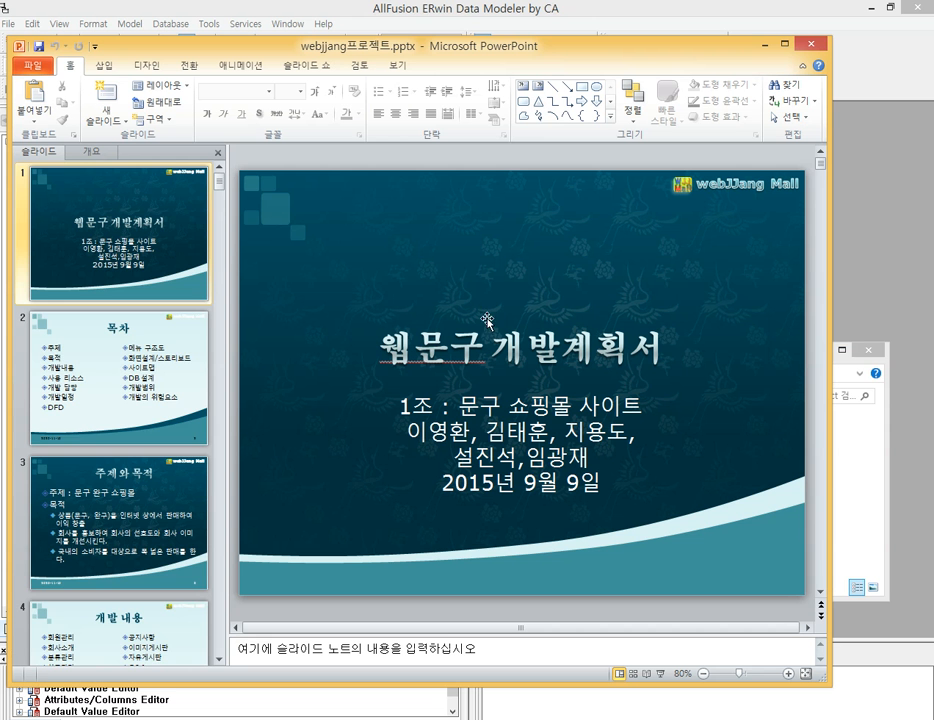
# Go to slide 38, DB설계 Logical, and show its entity relationship diagram as a full-screen slide show.
pyautogui.scroll(-20, 187, 395)
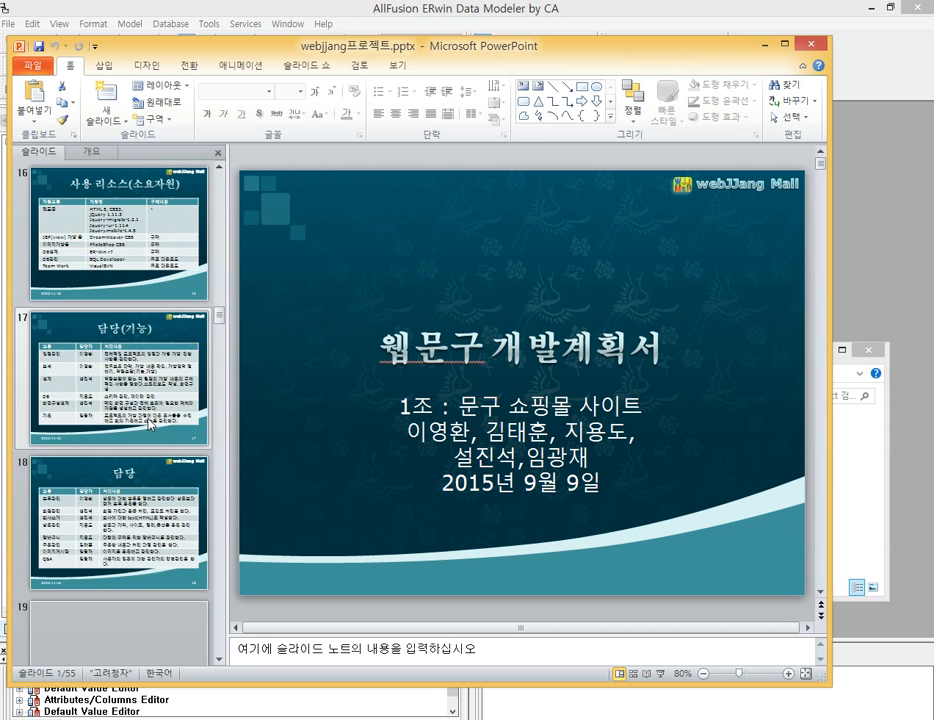
pyautogui.scroll(-16, 148, 425)
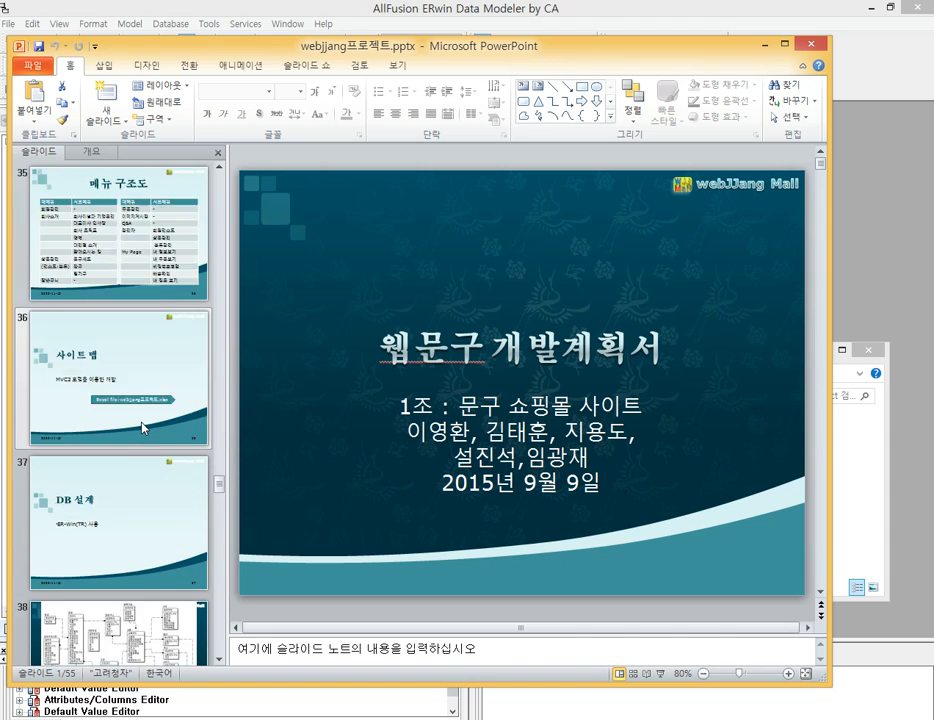
pyautogui.click(137, 385)
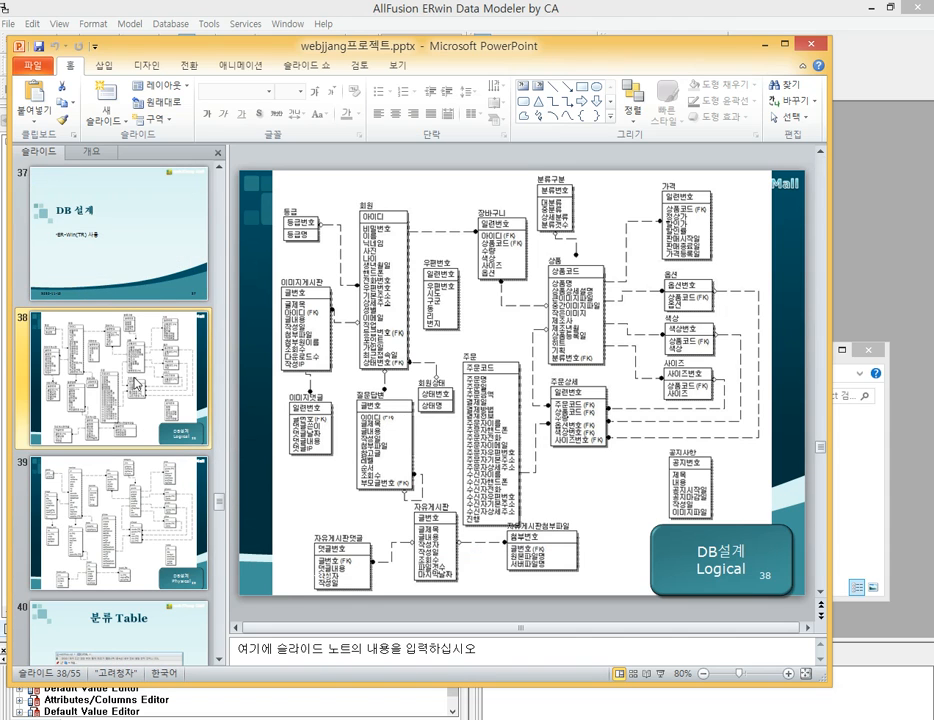
pyautogui.hotkey('shift', 'F5')
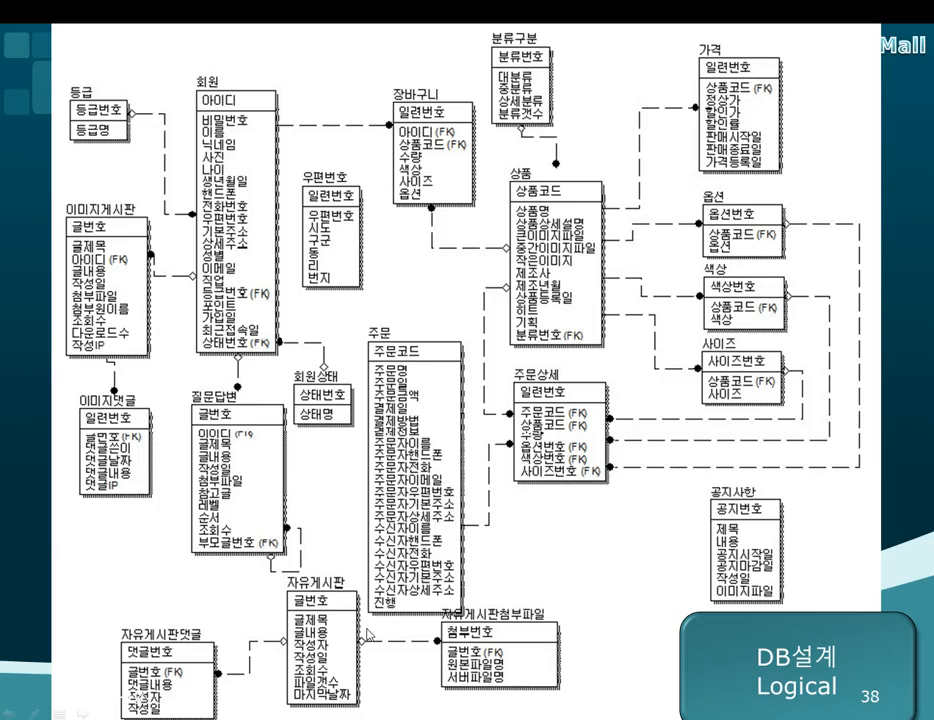
pyautogui.click(450, 655)
pyautogui.scroll(1, 566, 627)
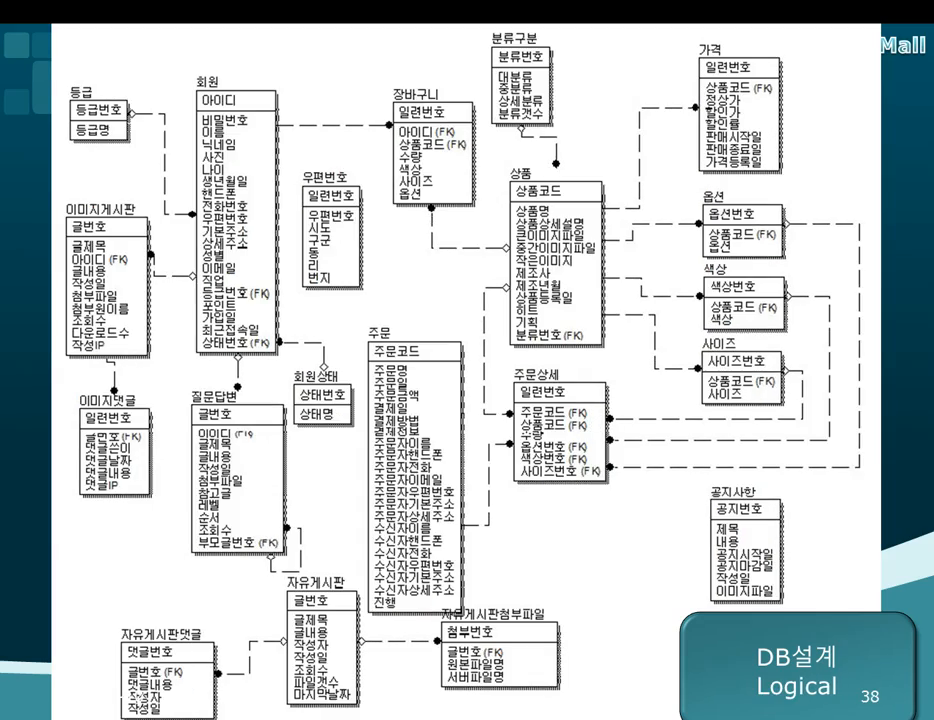